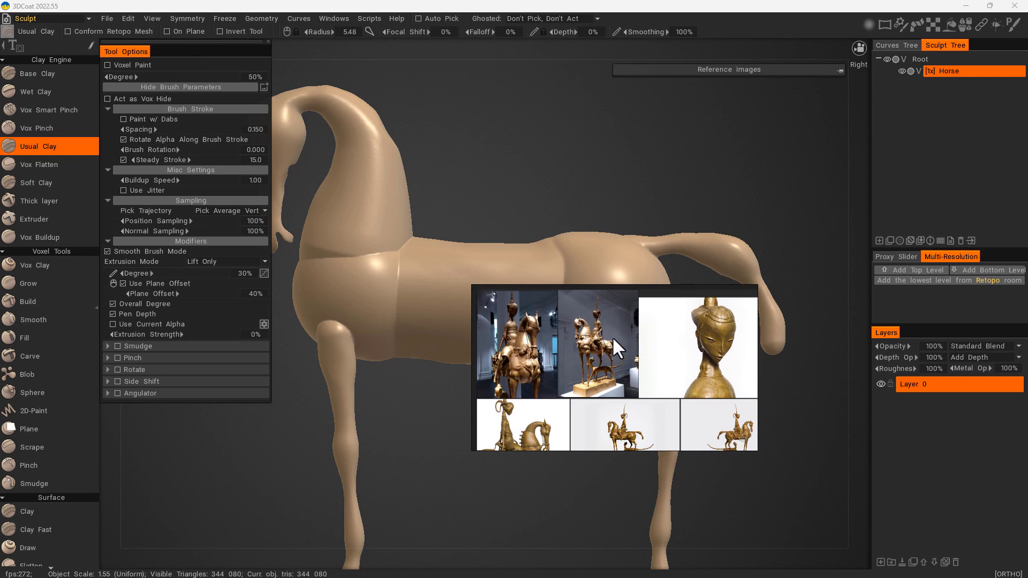
# Step: Zoom the reference board in on the side view of the bronze horse and rider sculpture
pyautogui.scroll(-2, 590, 432)
pyautogui.scroll(3, 617, 410)
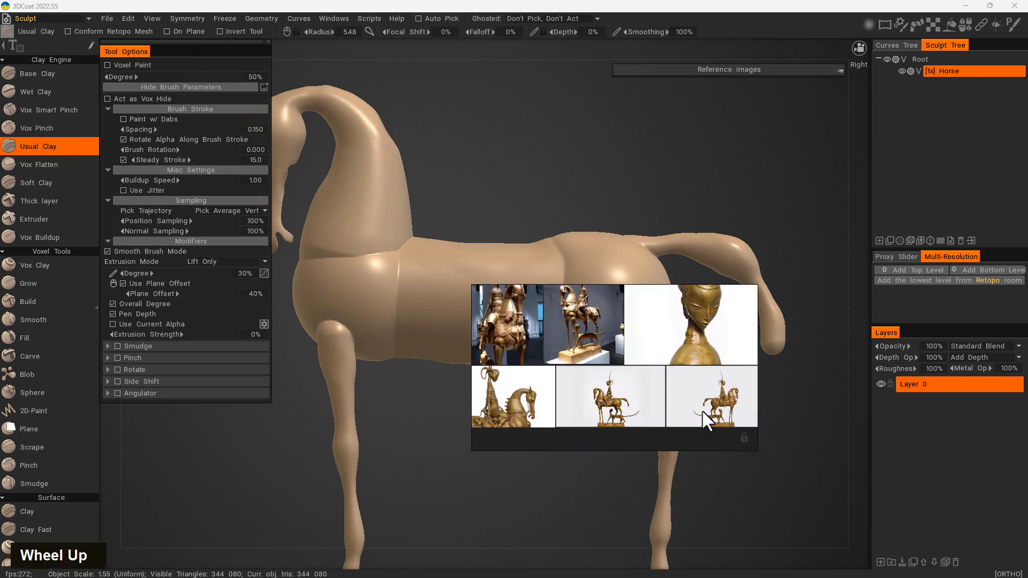
pyautogui.scroll(5, 622, 403)
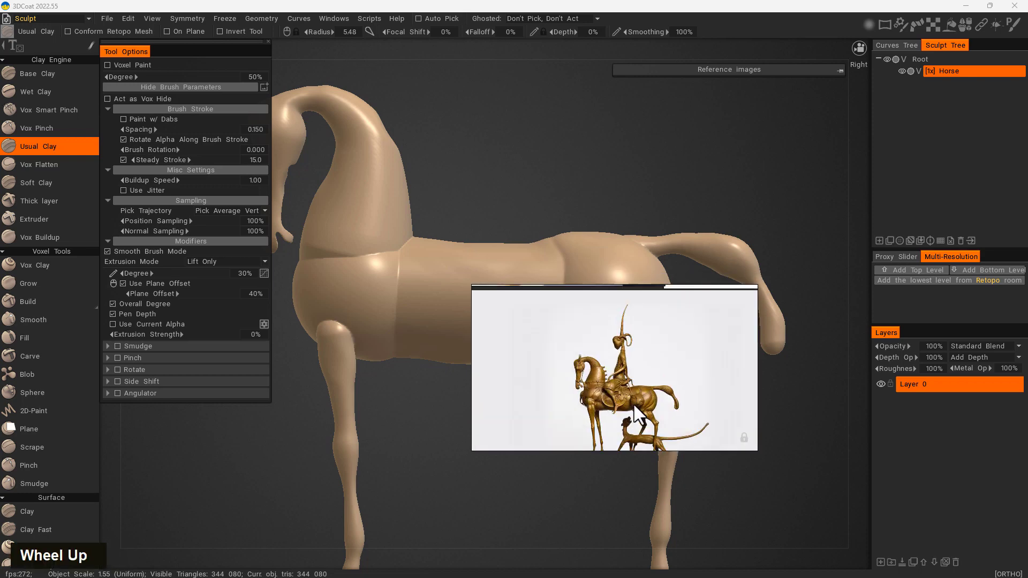
pyautogui.scroll(3, 617, 396)
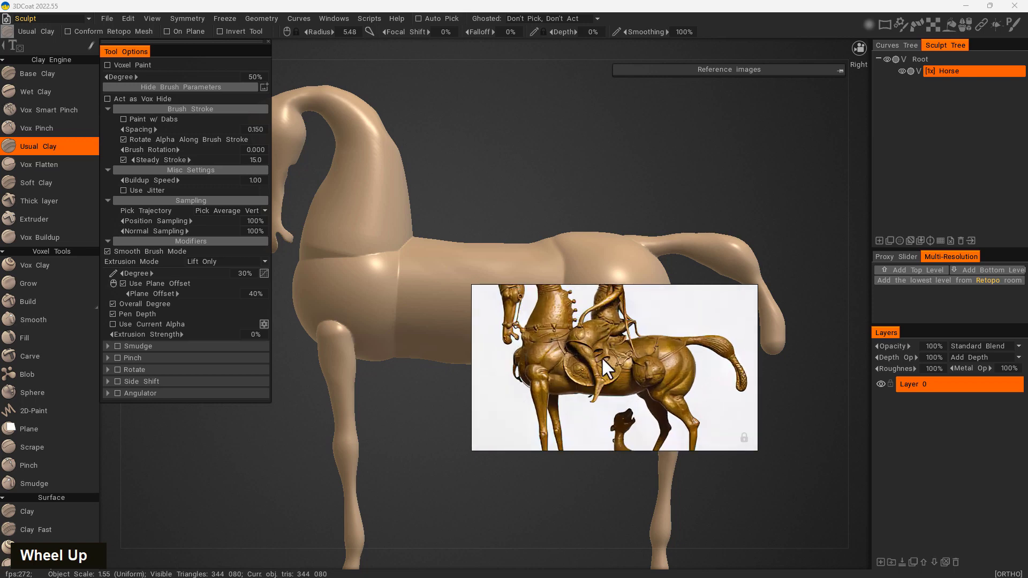
pyautogui.scroll(2, 601, 387)
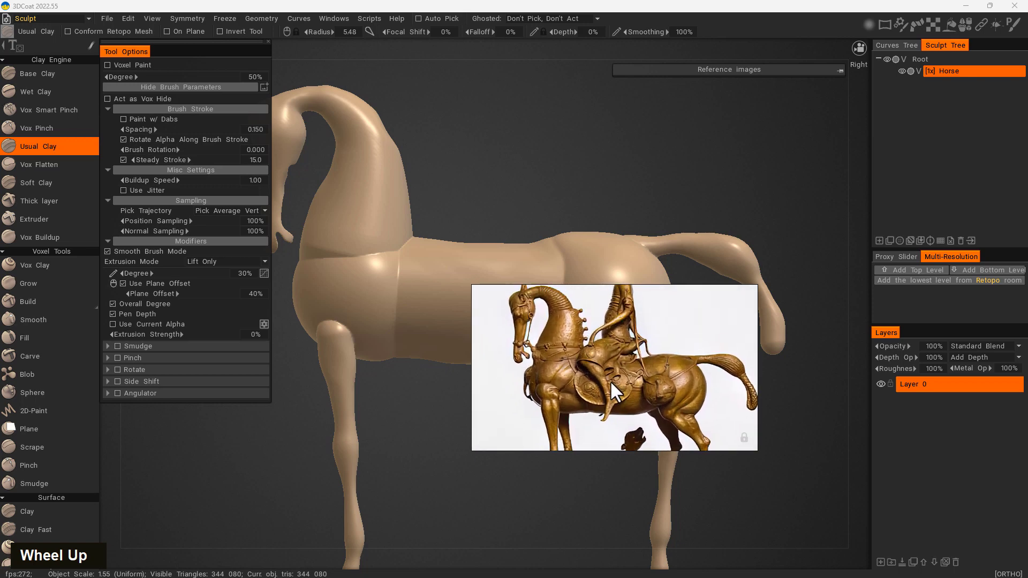
pyautogui.scroll(1, 603, 372)
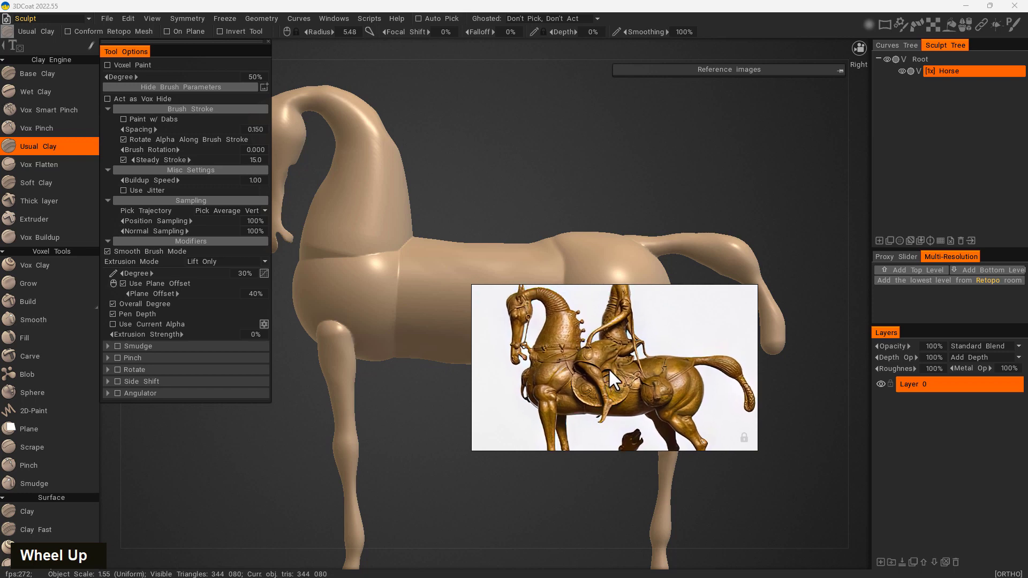
# Step: Move the reference image clear of the horse model and narrow its window, keeping the bronze horse's head and torso framed
pyautogui.moveTo(608, 368); pyautogui.dragTo(889, 471, button='right')
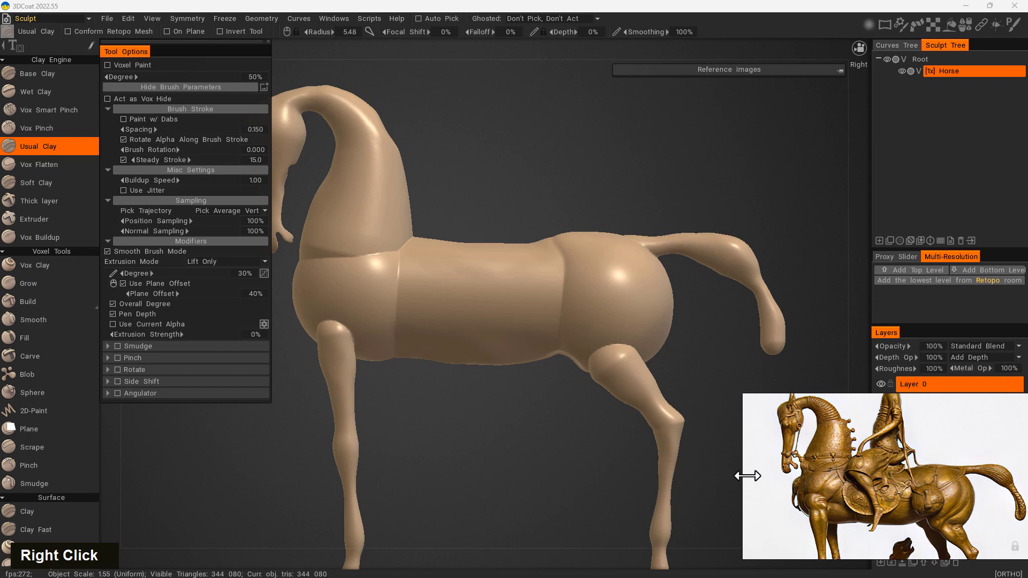
pyautogui.moveTo(748, 477); pyautogui.dragTo(778, 478)
pyautogui.moveTo(878, 503); pyautogui.dragTo(912, 500)
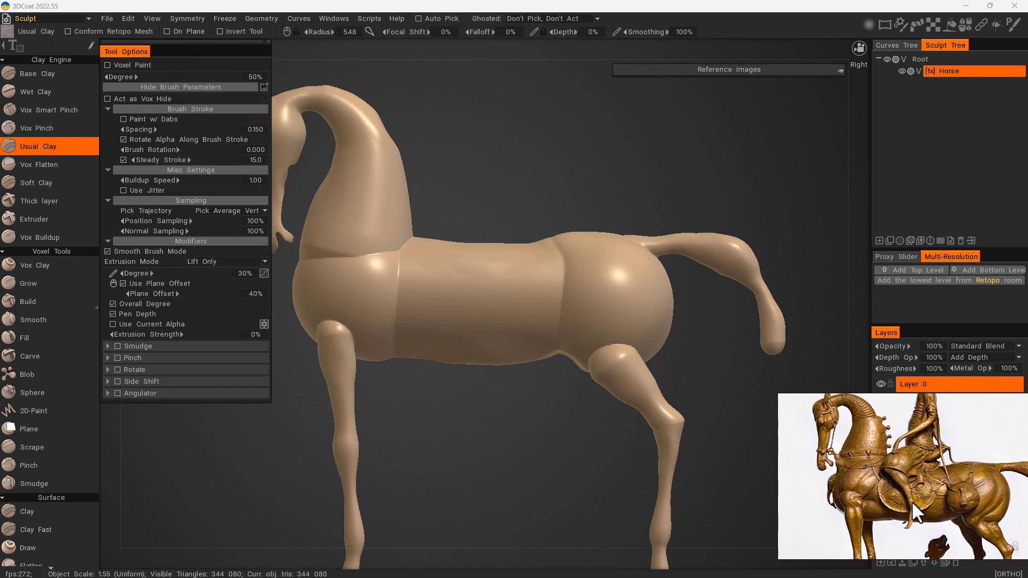
pyautogui.moveTo(778, 489); pyautogui.dragTo(930, 505)
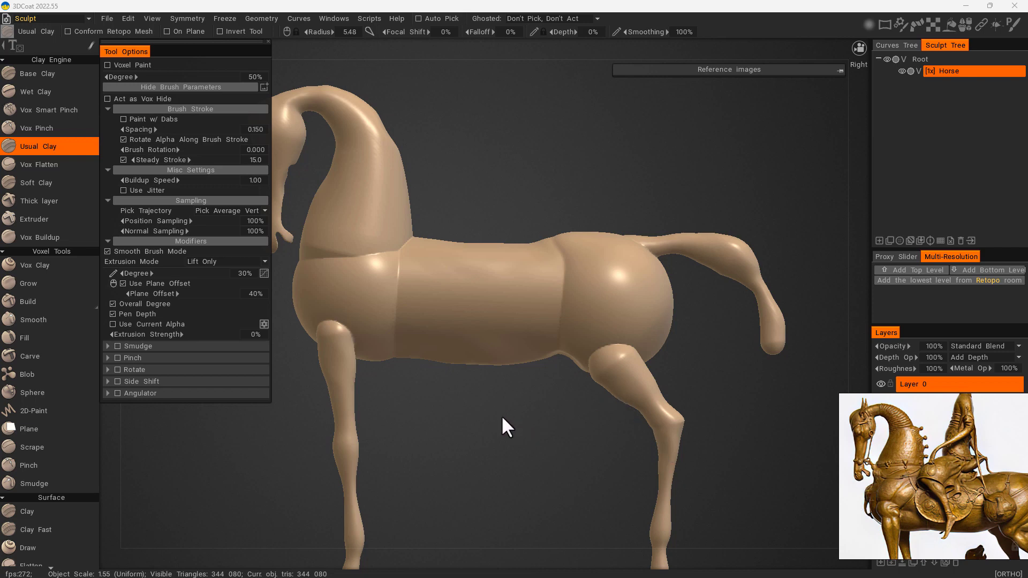
# Step: Try the Extruder brush at 44% depth with small strokes on the side of the horse's torso
pyautogui.keyDown('alt'); pyautogui.rightClick(605, 481); pyautogui.keyUp('alt')
pyautogui.keyDown('alt'); pyautogui.moveTo(523, 438); pyautogui.dragTo(440, 406, button='right'); pyautogui.keyUp('alt')
pyautogui.moveTo(441, 407); pyautogui.dragTo(603, 448, button='middle')
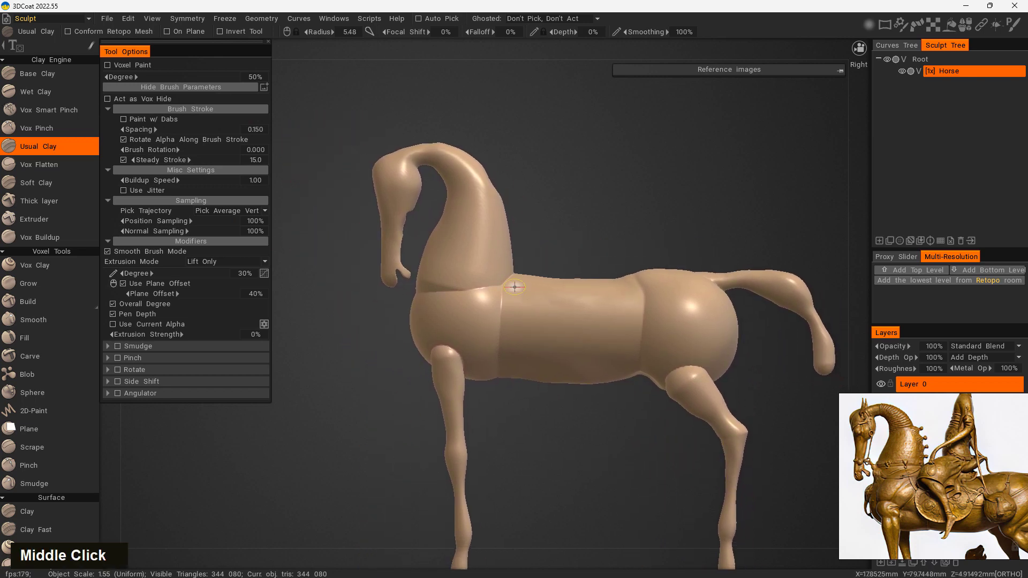
pyautogui.moveTo(634, 228); pyautogui.dragTo(553, 240)
pyautogui.moveTo(525, 410); pyautogui.dragTo(615, 382)
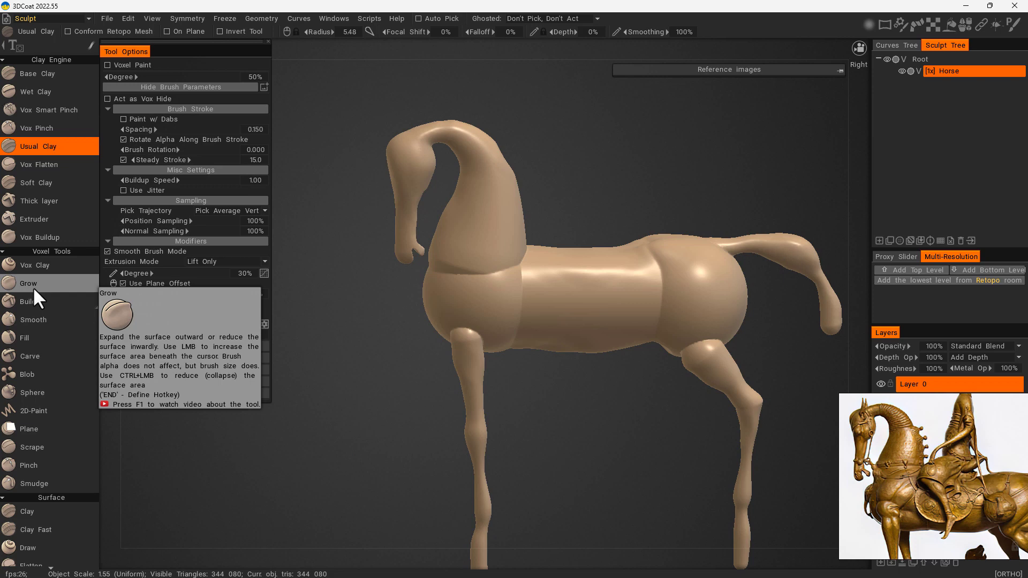
pyautogui.click(43, 219)
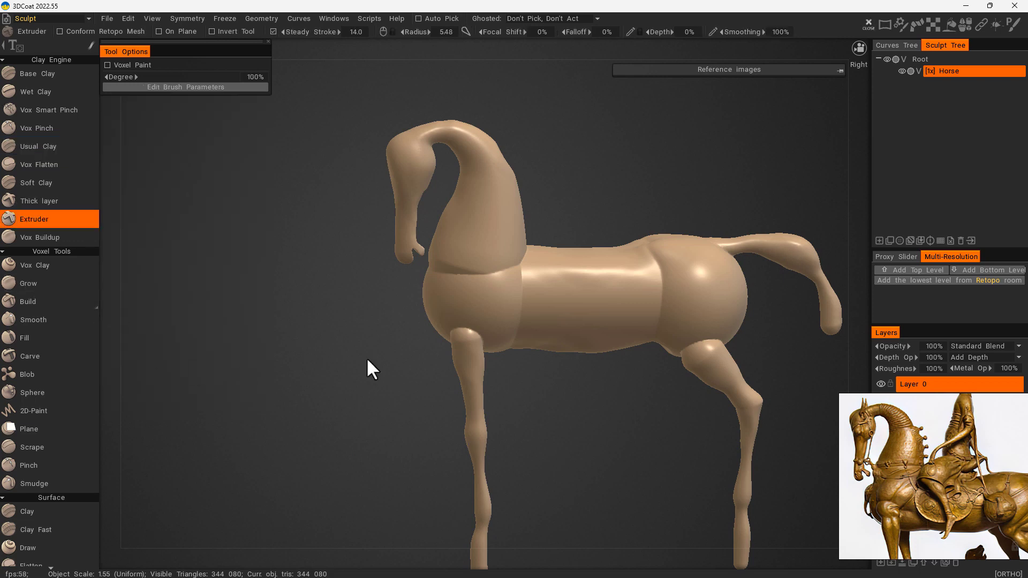
pyautogui.moveTo(565, 293); pyautogui.dragTo(563, 291, button='right')
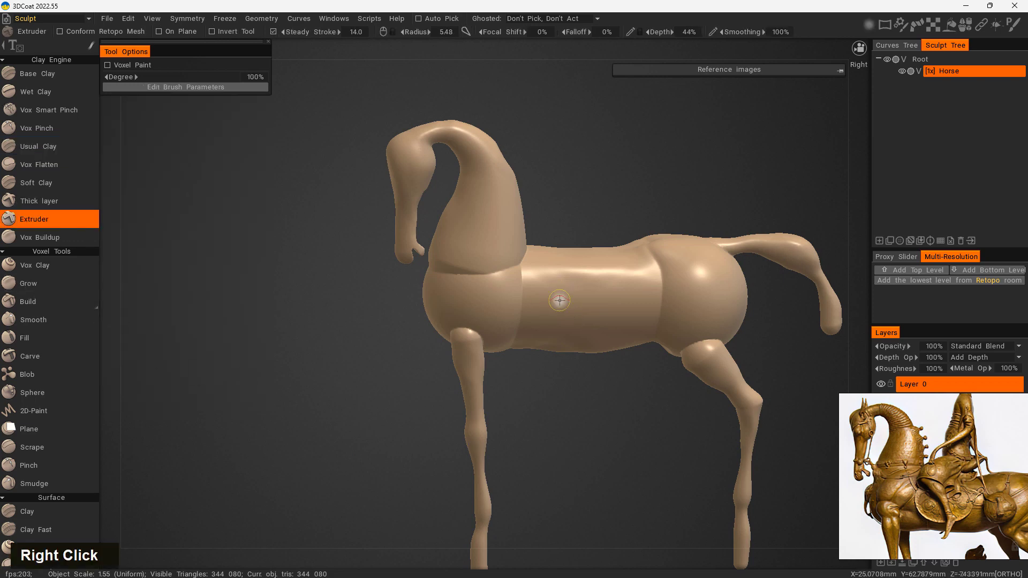
pyautogui.click(558, 291)
pyautogui.click(545, 287)
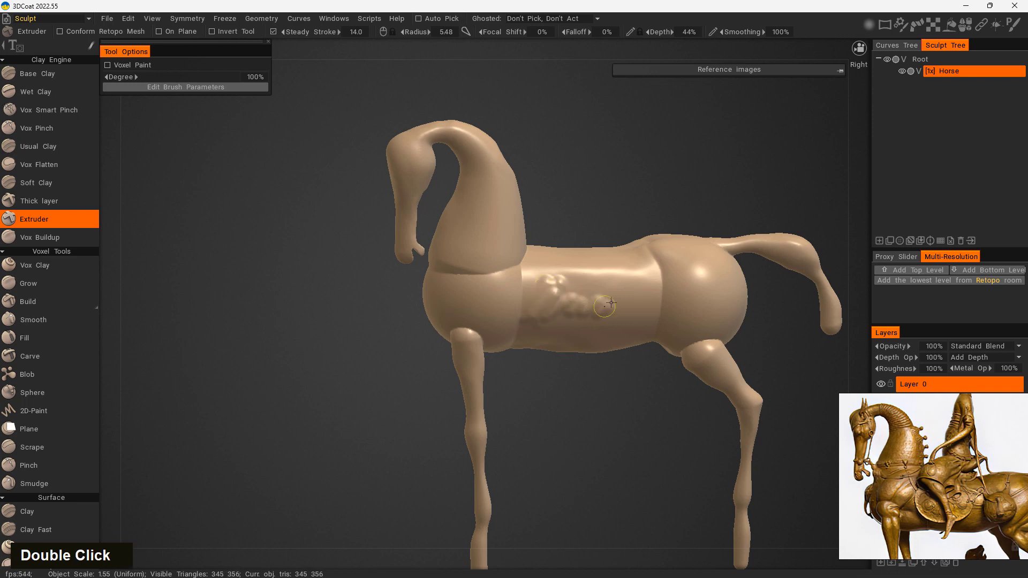
# Step: Try broader Extruder buildup across the horse's torso, varying the brush radius between strokes
pyautogui.moveTo(600, 293)
pyautogui.mouseDown(button='right')
pyautogui.moveTo(655, 298)
pyautogui.moveTo(606, 304)
pyautogui.mouseUp(button='right')
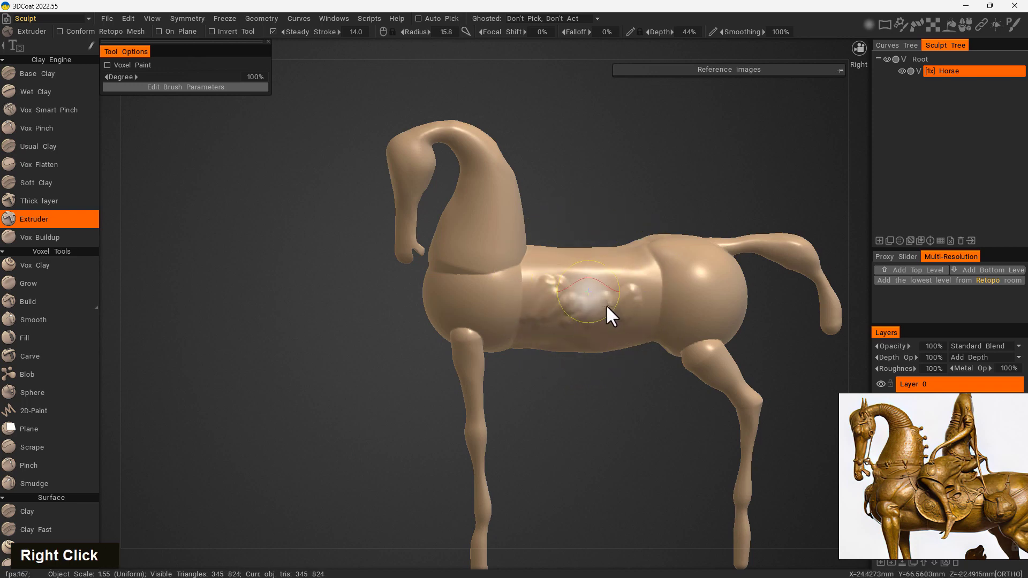
pyautogui.moveTo(603, 235)
pyautogui.mouseDown(button='middle')
pyautogui.moveTo(646, 239)
pyautogui.moveTo(459, 197)
pyautogui.mouseUp(button='middle')
pyautogui.moveTo(459, 196); pyautogui.dragTo(616, 194, button='right')
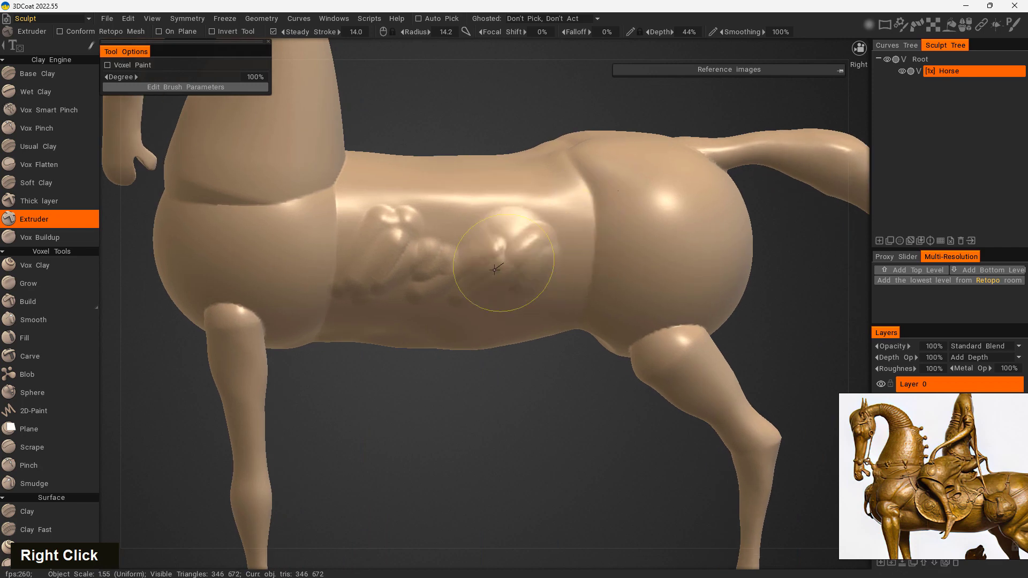
pyautogui.moveTo(491, 279); pyautogui.dragTo(470, 276, button='right')
pyautogui.moveTo(523, 244)
pyautogui.mouseDown()
pyautogui.moveTo(512, 285)
pyautogui.moveTo(362, 335)
pyautogui.mouseUp()
pyautogui.moveTo(455, 422); pyautogui.dragTo(532, 429)
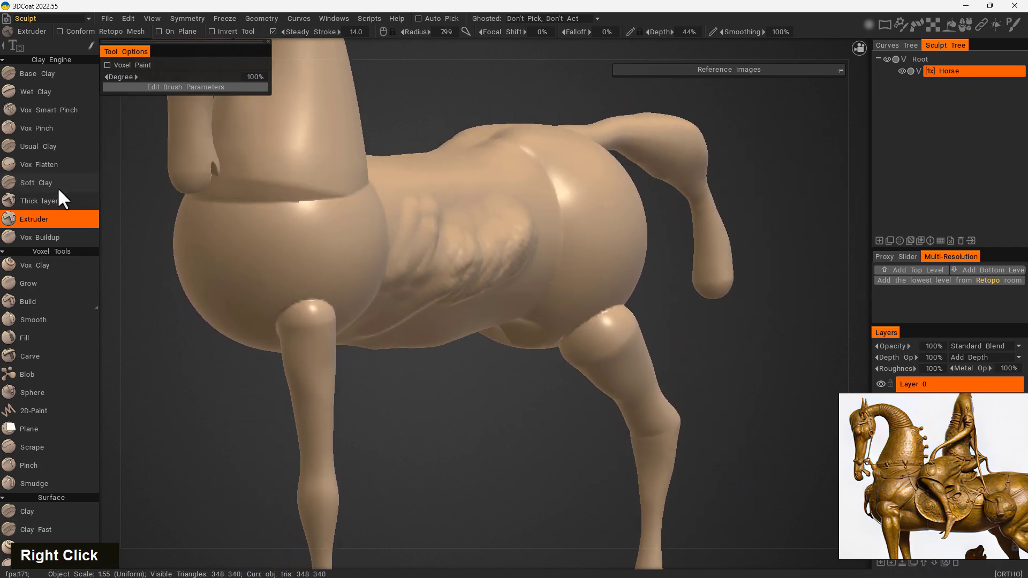
# Step: Try the Soft Clay brush at 59% depth with several downward strokes on the horse's hindquarter
pyautogui.click(57, 187)
pyautogui.moveTo(535, 225)
pyautogui.mouseDown(button='right')
pyautogui.moveTo(583, 237)
pyautogui.moveTo(535, 240)
pyautogui.mouseUp(button='right')
pyautogui.moveTo(587, 199); pyautogui.dragTo(581, 270)
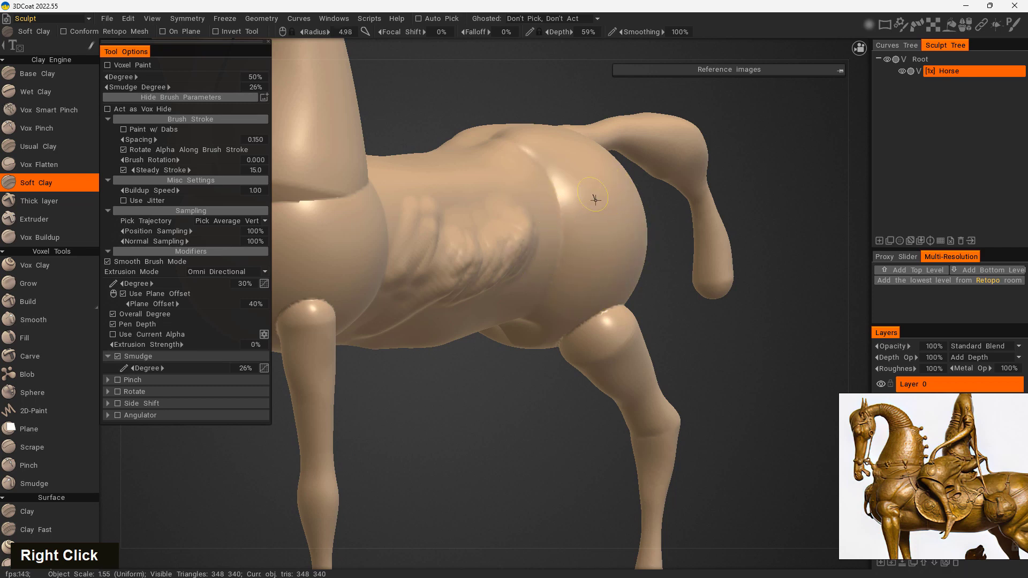
pyautogui.moveTo(615, 227)
pyautogui.mouseDown()
pyautogui.moveTo(563, 288)
pyautogui.moveTo(572, 279)
pyautogui.mouseUp()
pyautogui.moveTo(578, 203); pyautogui.dragTo(576, 263)
pyautogui.moveTo(616, 206); pyautogui.dragTo(604, 263)
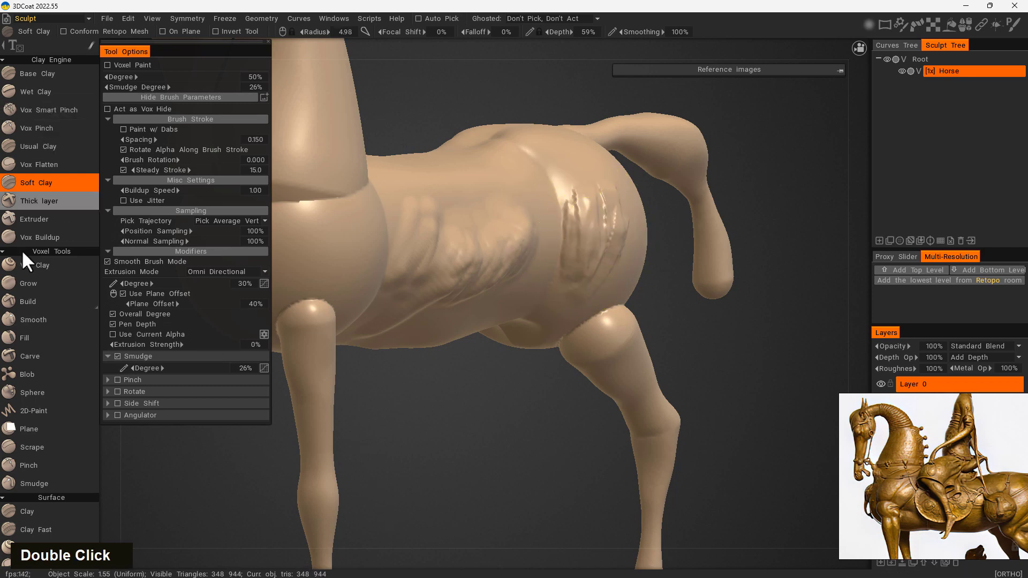
# Step: Try flattening the raised strokes on the hindquarter and torso using Vox Flatten with a radius of about 8.43
pyautogui.click(53, 165)
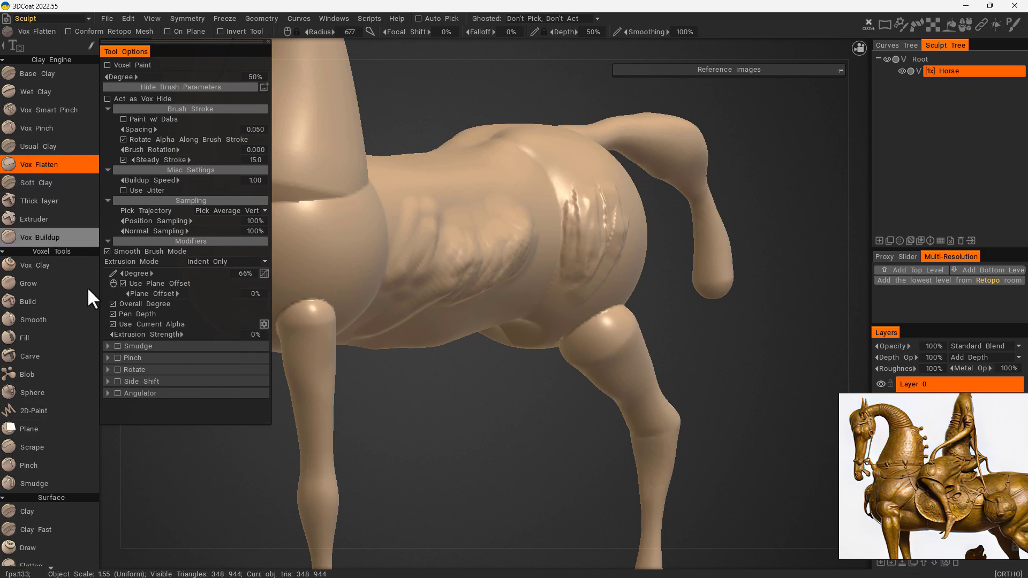
pyautogui.moveTo(566, 242); pyautogui.dragTo(445, 255, button='right')
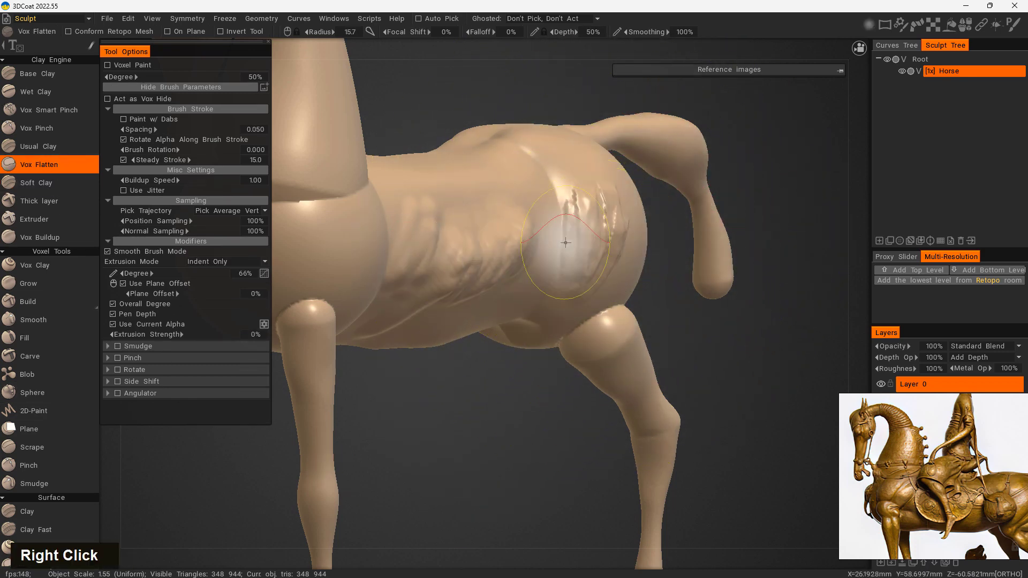
pyautogui.moveTo(607, 242); pyautogui.dragTo(571, 244, button='right')
pyautogui.moveTo(614, 221)
pyautogui.mouseDown()
pyautogui.moveTo(606, 218)
pyautogui.moveTo(584, 306)
pyautogui.mouseUp()
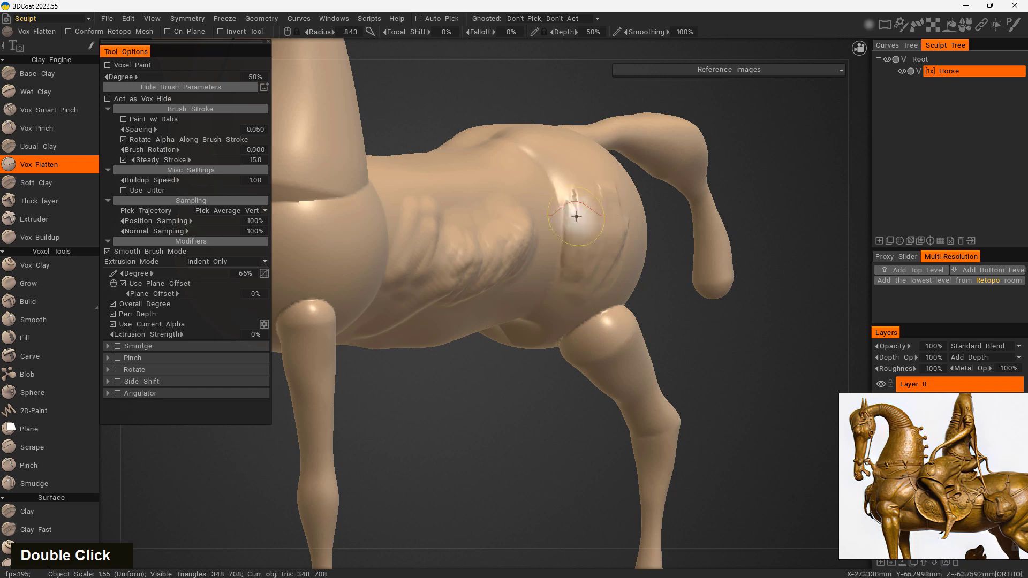
pyautogui.moveTo(576, 216); pyautogui.dragTo(535, 335)
pyautogui.moveTo(531, 213); pyautogui.dragTo(455, 295)
pyautogui.moveTo(508, 233); pyautogui.dragTo(479, 257)
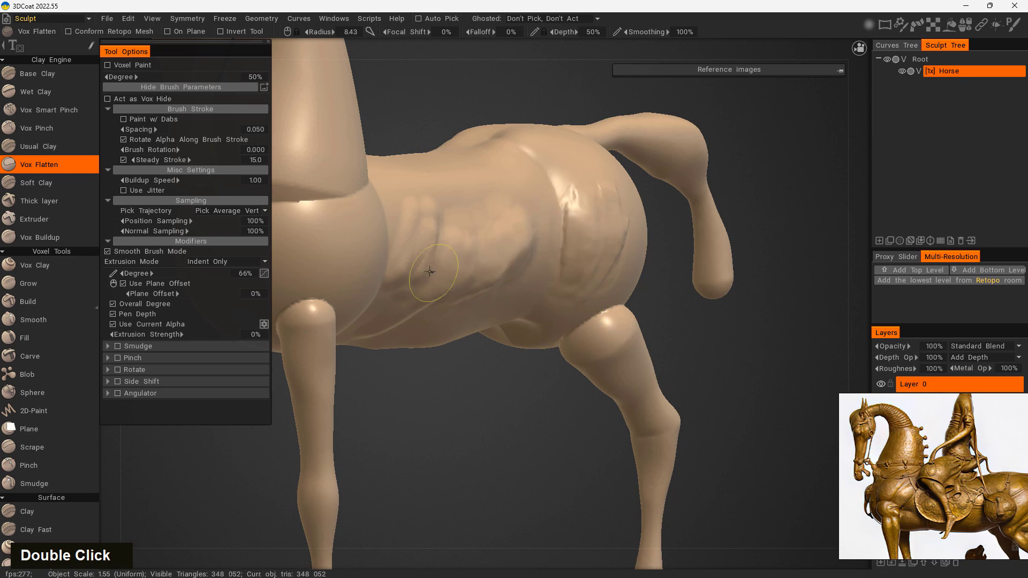
# Step: Undo all the Vox Flatten, Soft Clay and Extruder test strokes on the horse
pyautogui.moveTo(513, 438)
pyautogui.mouseDown()
pyautogui.moveTo(448, 432)
pyautogui.moveTo(529, 358)
pyautogui.mouseUp()
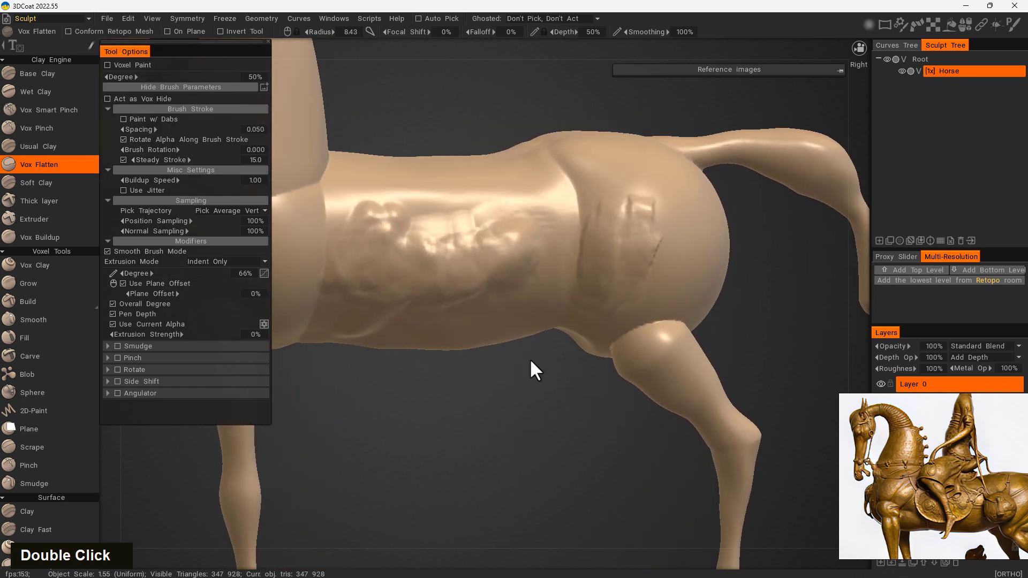
pyautogui.hotkey('ctrl', 'z')
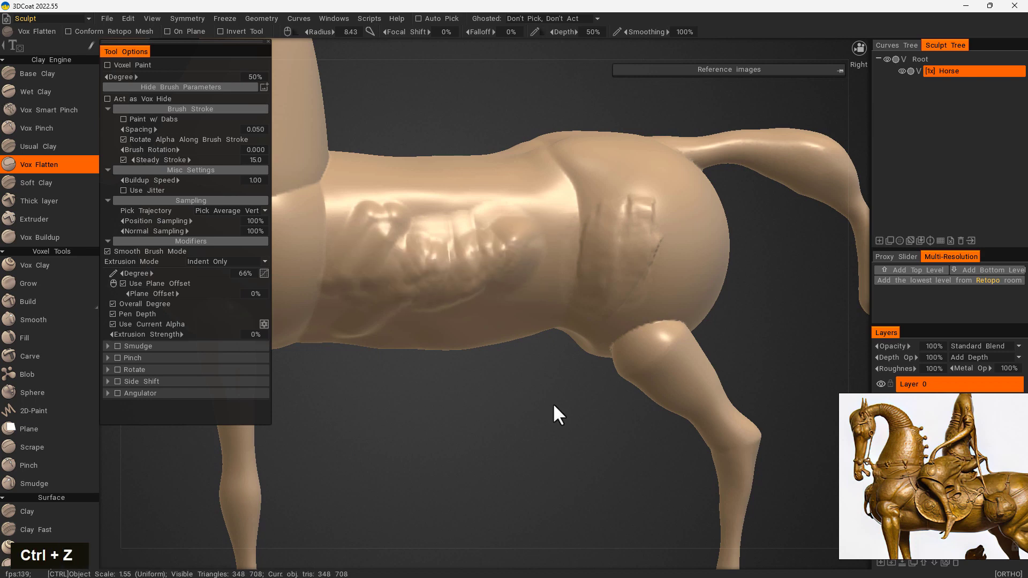
pyautogui.hotkey('ctrl', 'z')
pyautogui.hotkey('ctrl', 'z')
pyautogui.hotkey('ctrl', 'z')
pyautogui.hotkey('ctrl', 'z')
pyautogui.hotkey('ctrl', 'z')
pyautogui.hotkey('ctrl', 'z')
pyautogui.hotkey('ctrl', 'z')
pyautogui.hotkey('ctrl', 'z')
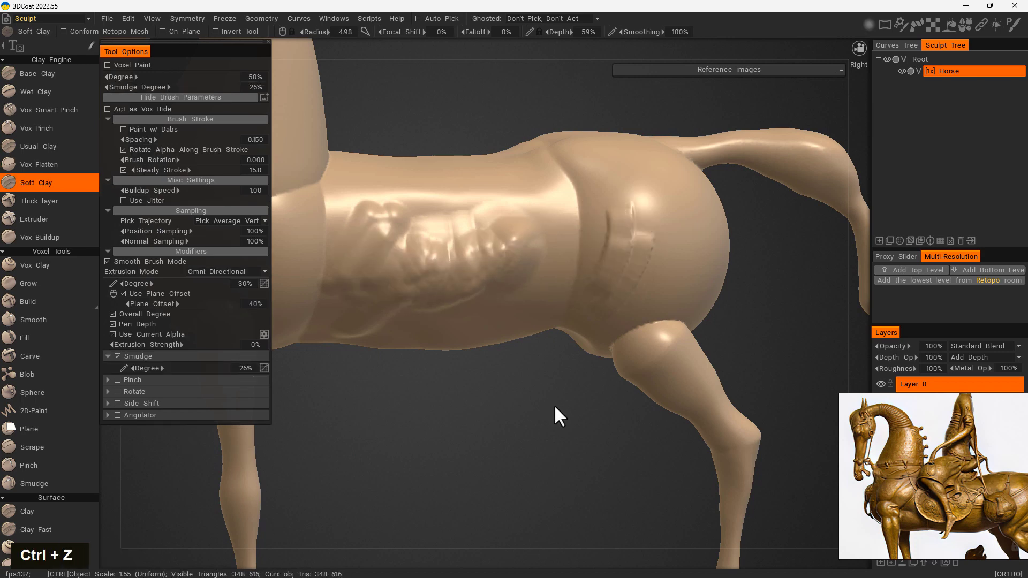
pyautogui.hotkey('ctrl', 'z')
pyautogui.hotkey('ctrl', 'z')
pyautogui.hotkey('ctrl', 'z')
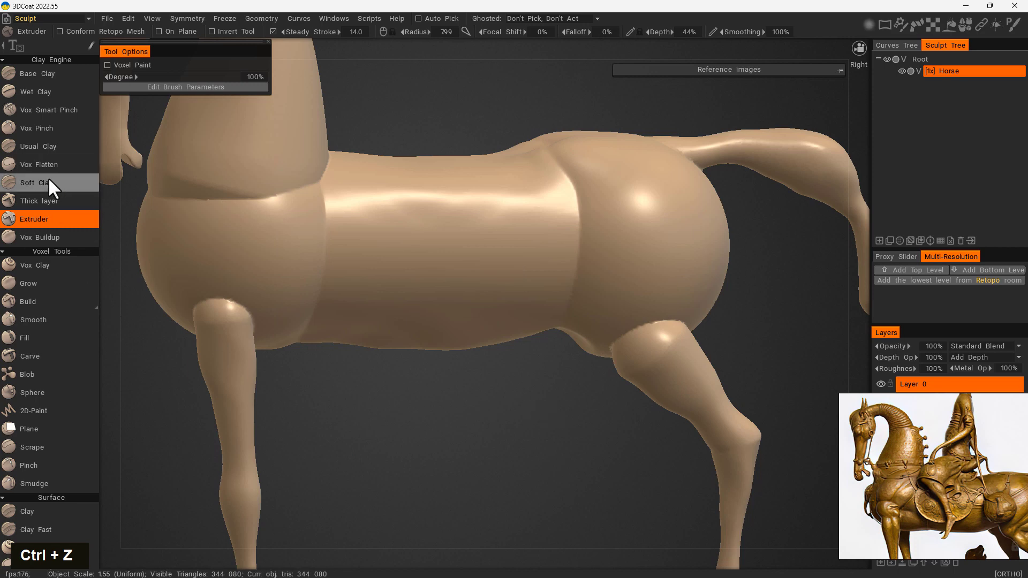
# Step: Try diagonal Usual Clay strokes at 61% depth on the side of the torso, then undo them
pyautogui.click(47, 143)
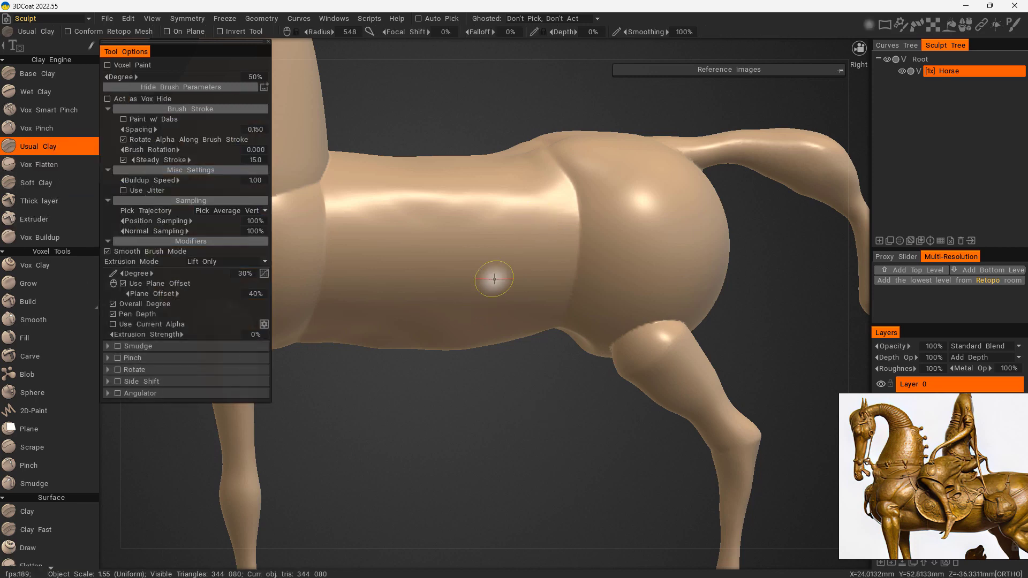
pyautogui.moveTo(497, 272); pyautogui.dragTo(499, 259, button='right')
pyautogui.moveTo(529, 221); pyautogui.dragTo(452, 307)
pyautogui.moveTo(491, 228); pyautogui.dragTo(437, 296)
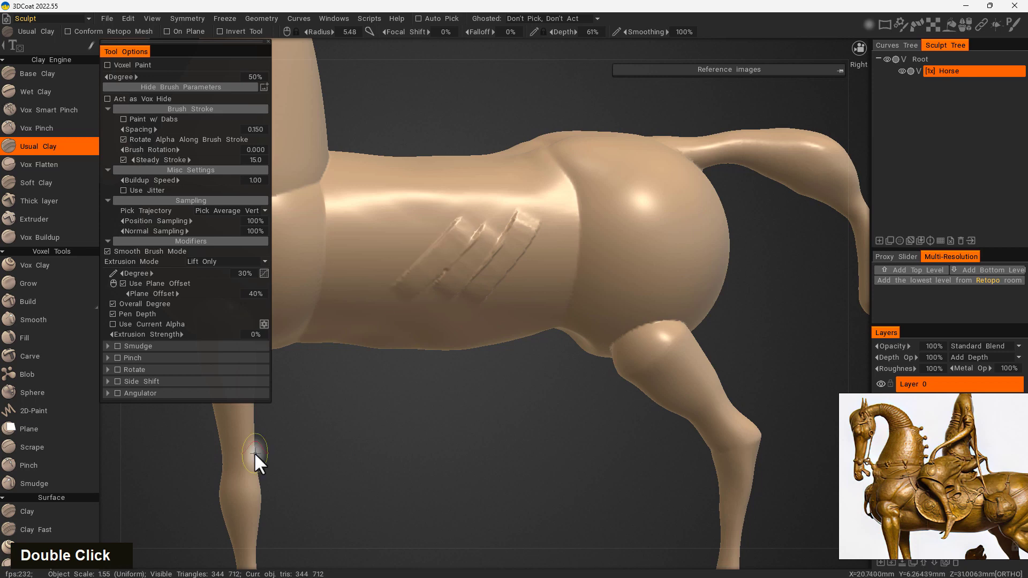
pyautogui.hotkey('ctrl', 'z')
pyautogui.hotkey('ctrl', 'z')
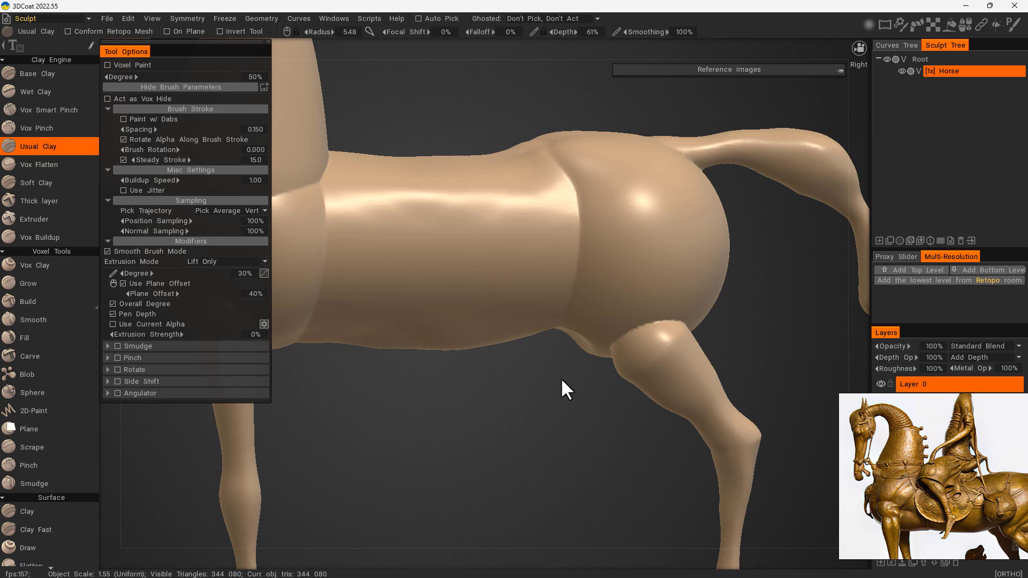
# Step: Soften the seams between the horse's neck, shoulder and torso using the Fill tool with radius 6.98 and 58% depth
pyautogui.moveTo(562, 246); pyautogui.dragTo(565, 515, button='middle')
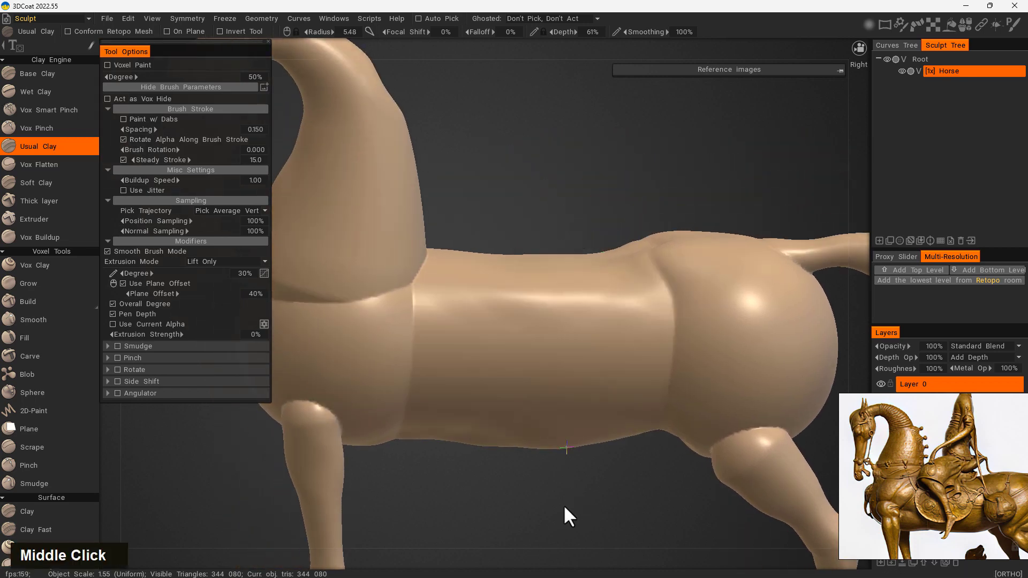
pyautogui.click(41, 336)
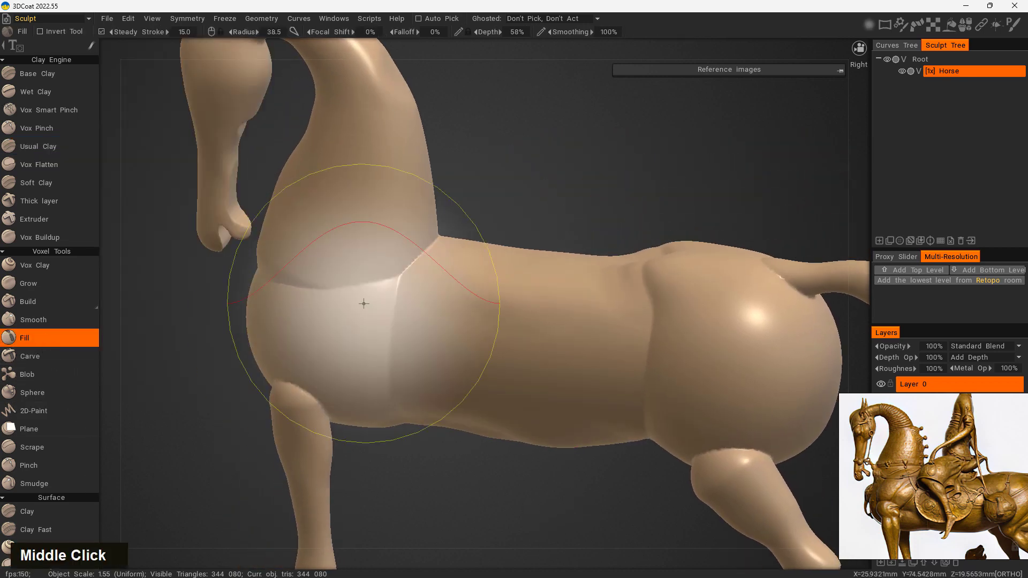
pyautogui.moveTo(426, 258)
pyautogui.mouseDown(button='right')
pyautogui.moveTo(356, 275)
pyautogui.moveTo(379, 270)
pyautogui.mouseUp(button='right')
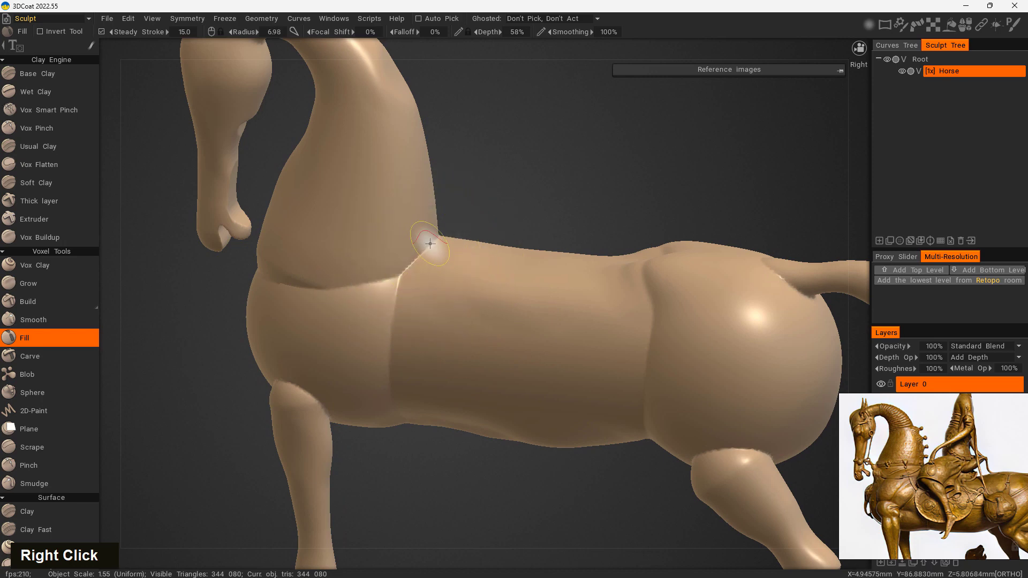
pyautogui.doubleClick(416, 259)
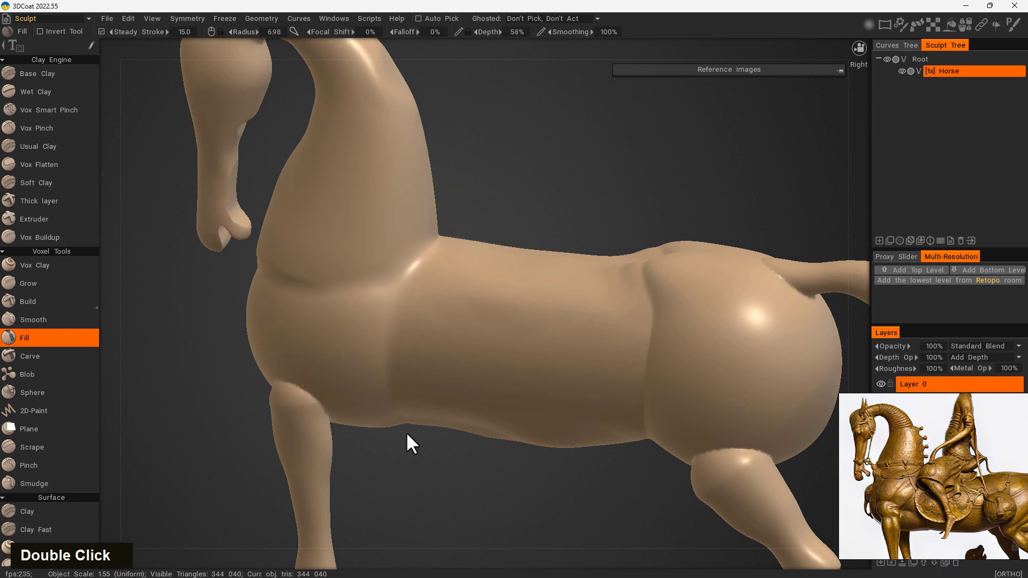
pyautogui.press('ctrl')
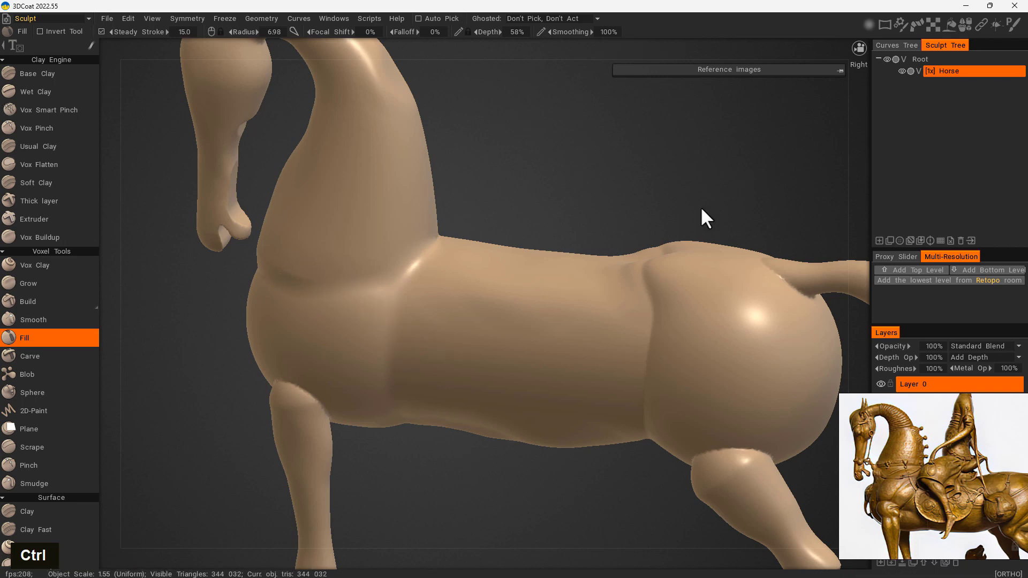
pyautogui.moveTo(706, 217)
pyautogui.mouseDown()
pyautogui.moveTo(665, 236)
pyautogui.moveTo(746, 169)
pyautogui.moveTo(747, 154)
pyautogui.moveTo(611, 216)
pyautogui.moveTo(659, 214)
pyautogui.mouseUp()
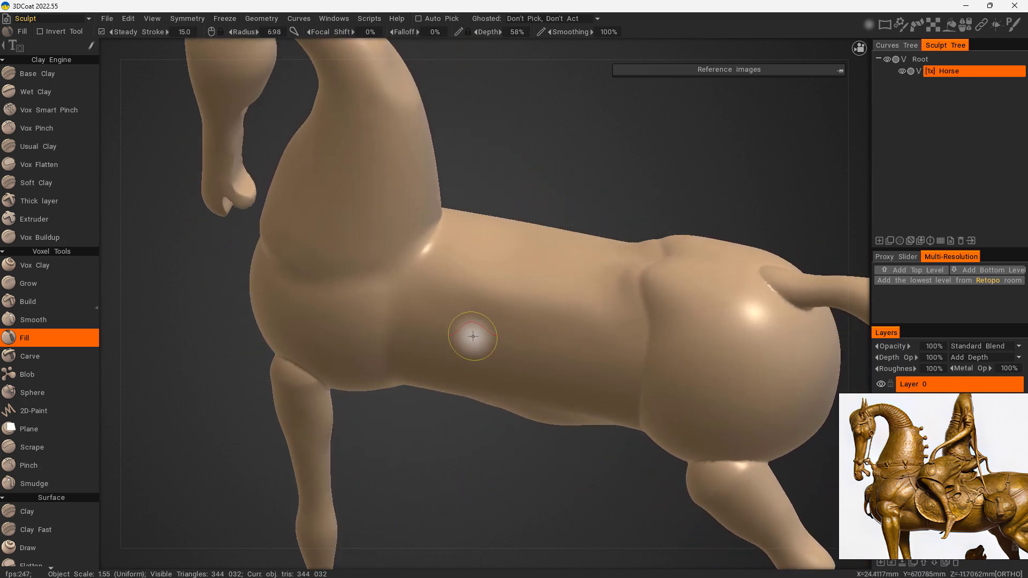
# Step: Undo the last Fill blending on the neck and shoulder seams and enable mirror symmetry on the X axis
pyautogui.press('ctrl')
pyautogui.hotkey('ctrl', 'z')
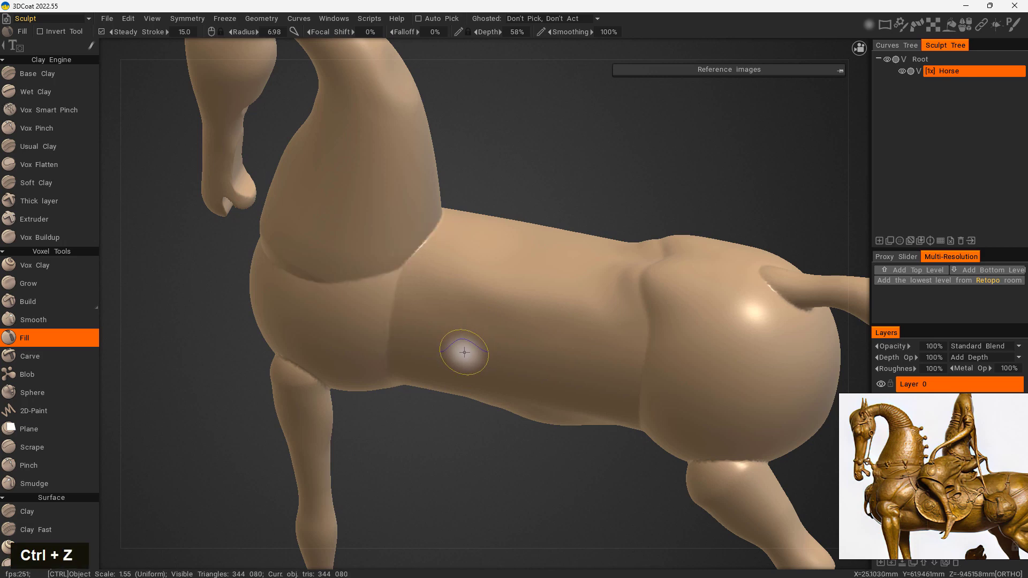
pyautogui.press('s')
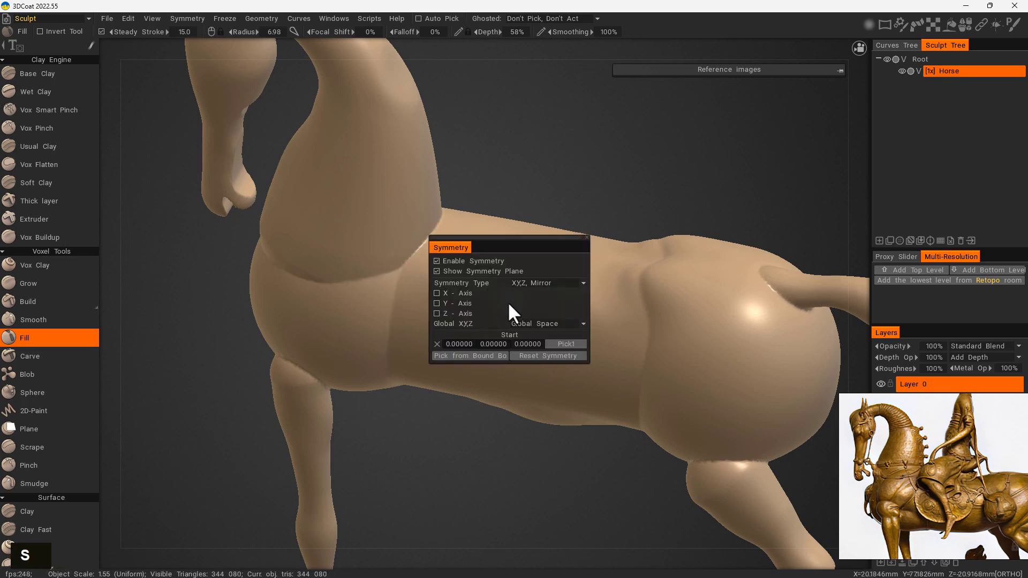
pyautogui.click(437, 293)
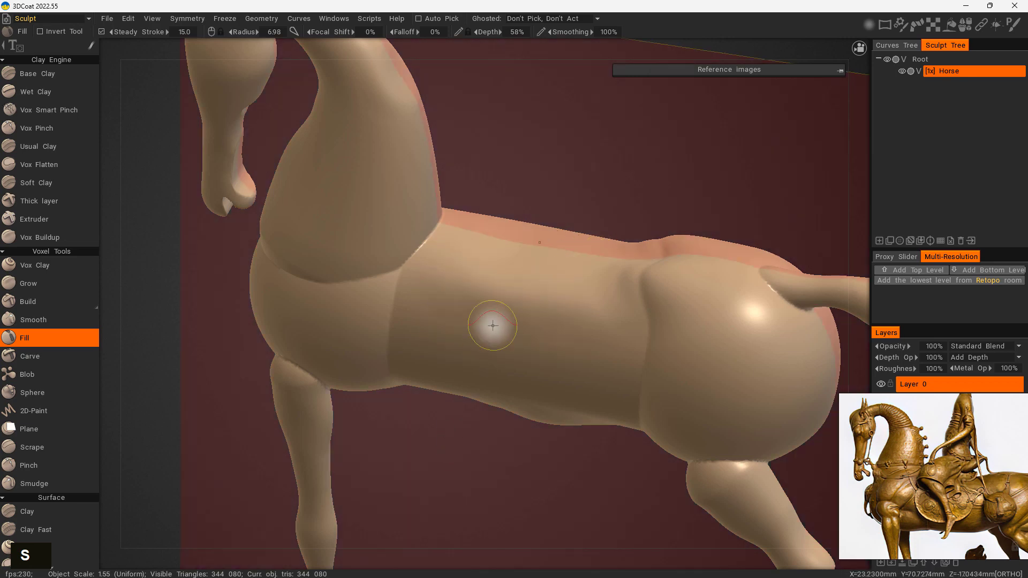
# Step: Try blending the horse's neck, shoulder and hindquarter seams with Fill under X symmetry, and undo the strokes
pyautogui.moveTo(420, 256)
pyautogui.mouseDown()
pyautogui.moveTo(402, 249)
pyautogui.moveTo(372, 292)
pyautogui.mouseUp()
pyautogui.moveTo(372, 292)
pyautogui.mouseDown()
pyautogui.moveTo(379, 271)
pyautogui.moveTo(407, 257)
pyautogui.mouseUp()
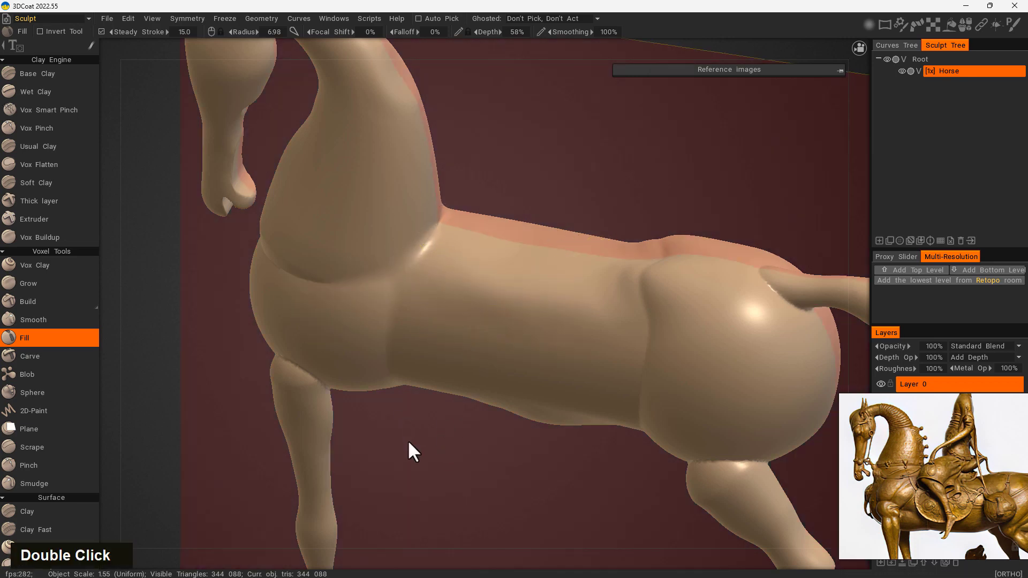
pyautogui.moveTo(427, 463)
pyautogui.mouseDown()
pyautogui.moveTo(547, 447)
pyautogui.moveTo(492, 429)
pyautogui.mouseUp()
pyautogui.moveTo(390, 279); pyautogui.dragTo(344, 303)
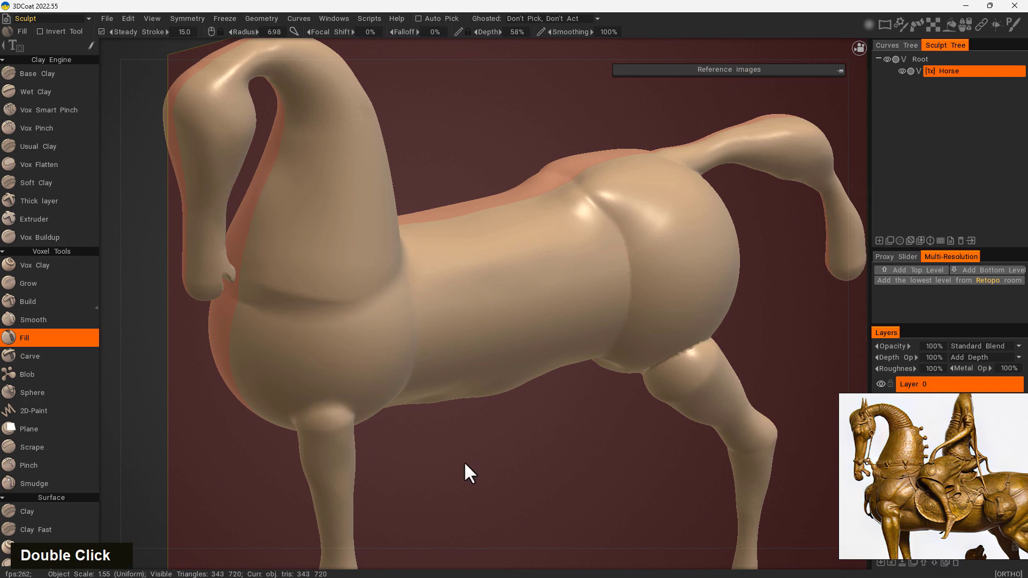
pyautogui.moveTo(471, 473)
pyautogui.mouseDown()
pyautogui.moveTo(424, 429)
pyautogui.moveTo(571, 481)
pyautogui.mouseUp()
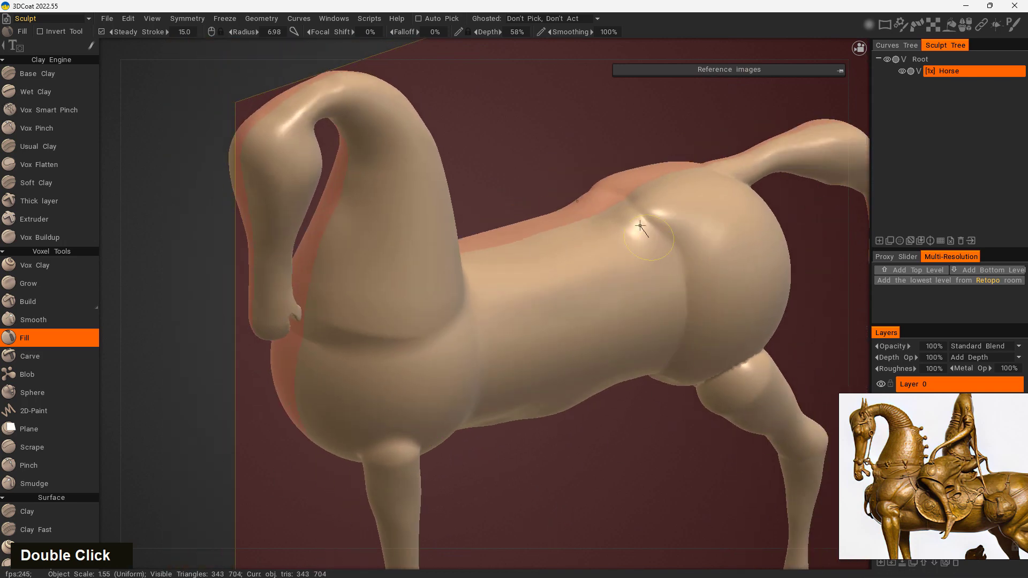
pyautogui.moveTo(676, 429); pyautogui.dragTo(579, 439)
pyautogui.moveTo(586, 398); pyautogui.dragTo(598, 343, button='middle')
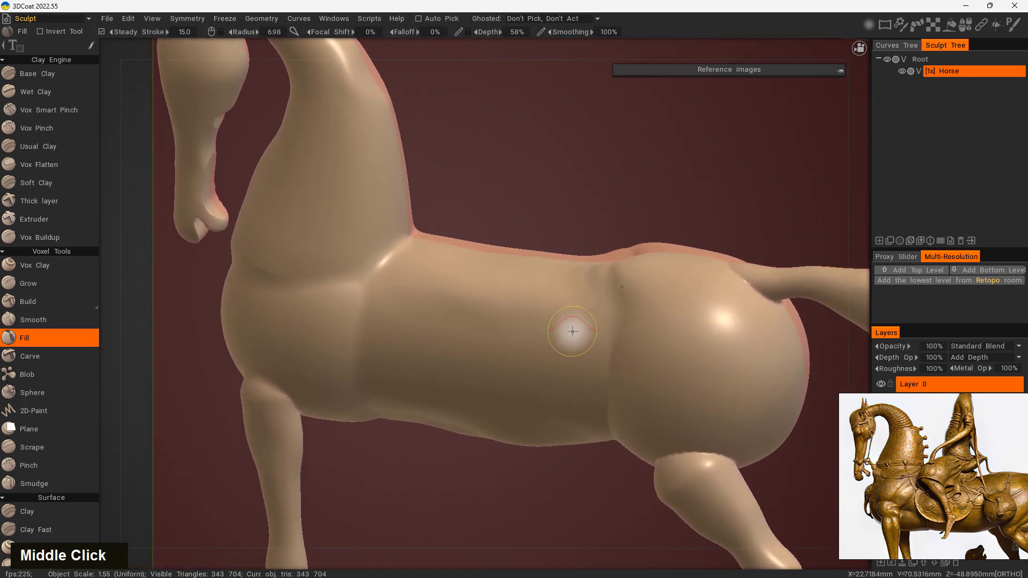
pyautogui.press('ctrl')
pyautogui.hotkey('ctrl', 'z')
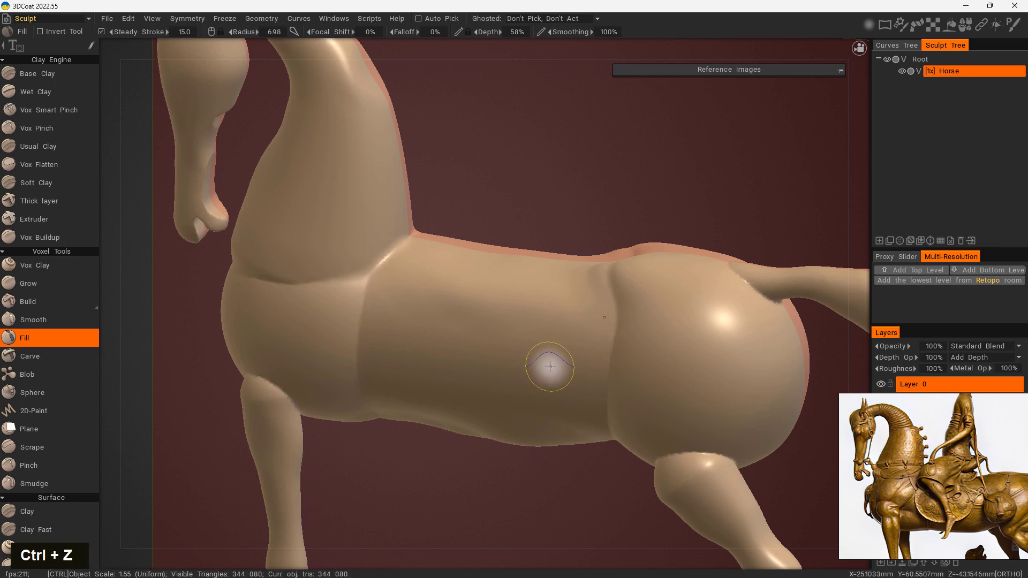
pyautogui.hotkey('ctrl', 'z')
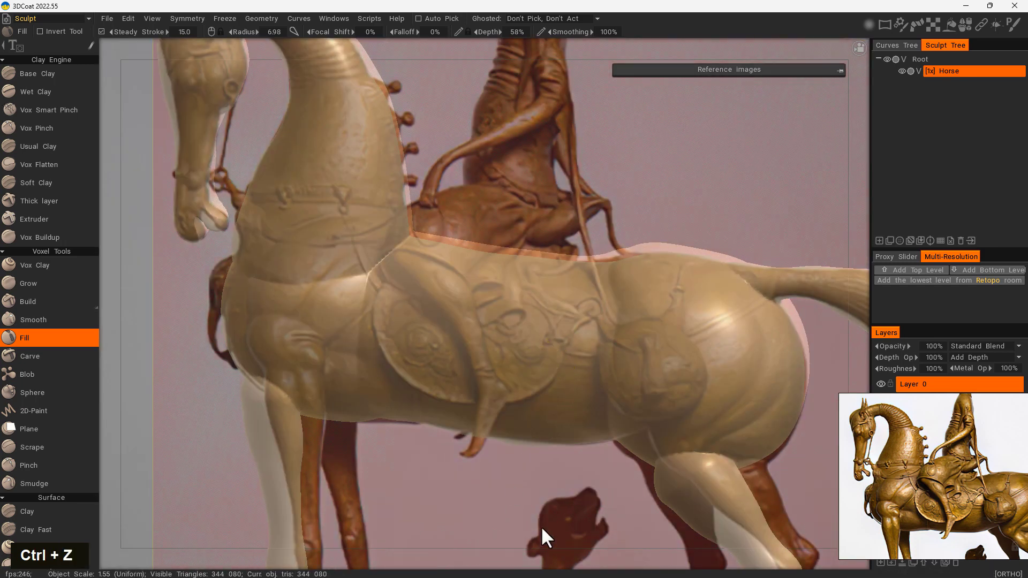
# Step: Hide the symmetry plane and soften the seams between the neck, shoulder and torso with the Fill tool
pyautogui.press('u')
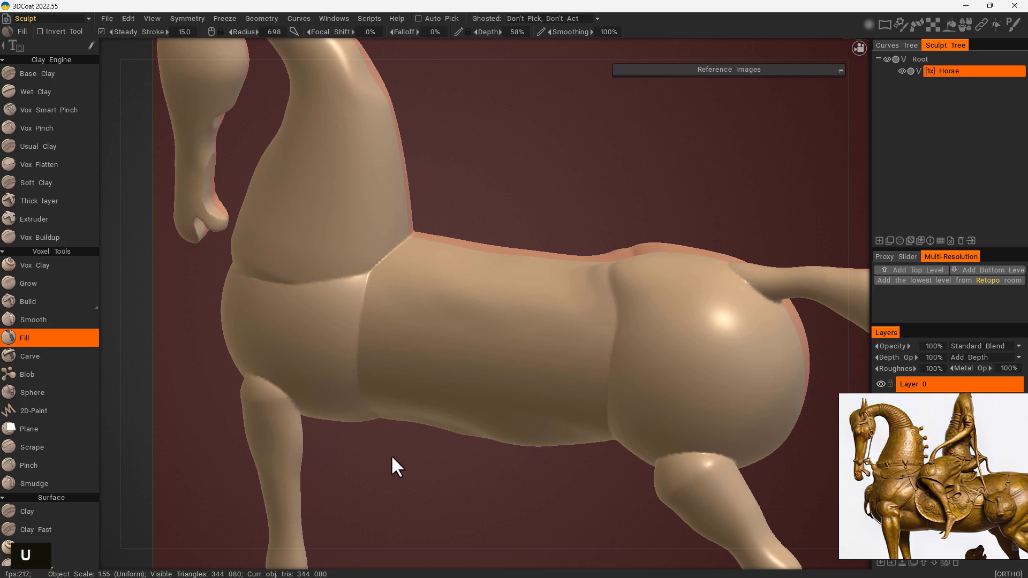
pyautogui.press('s')
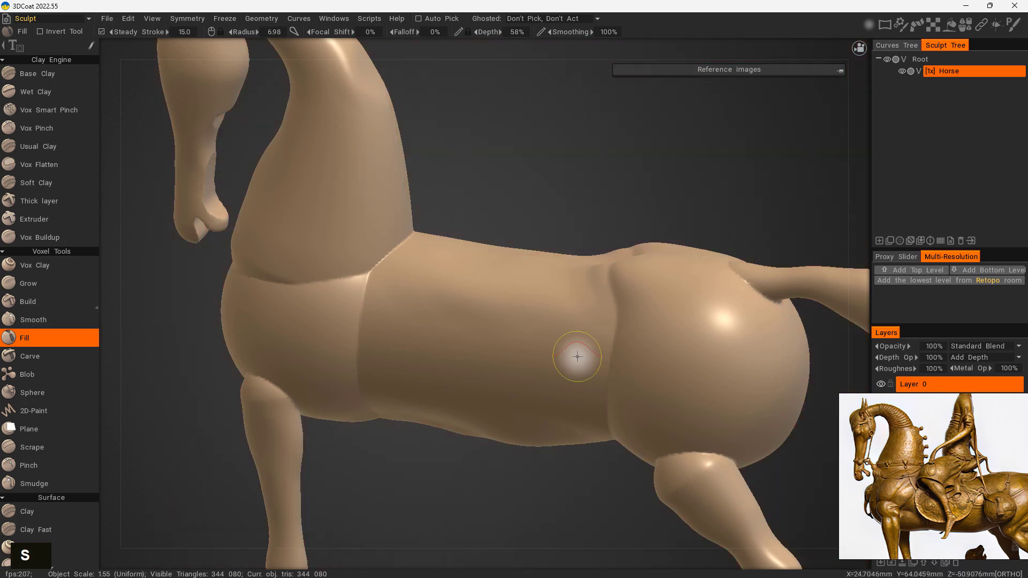
pyautogui.moveTo(595, 385); pyautogui.dragTo(635, 214, button='middle')
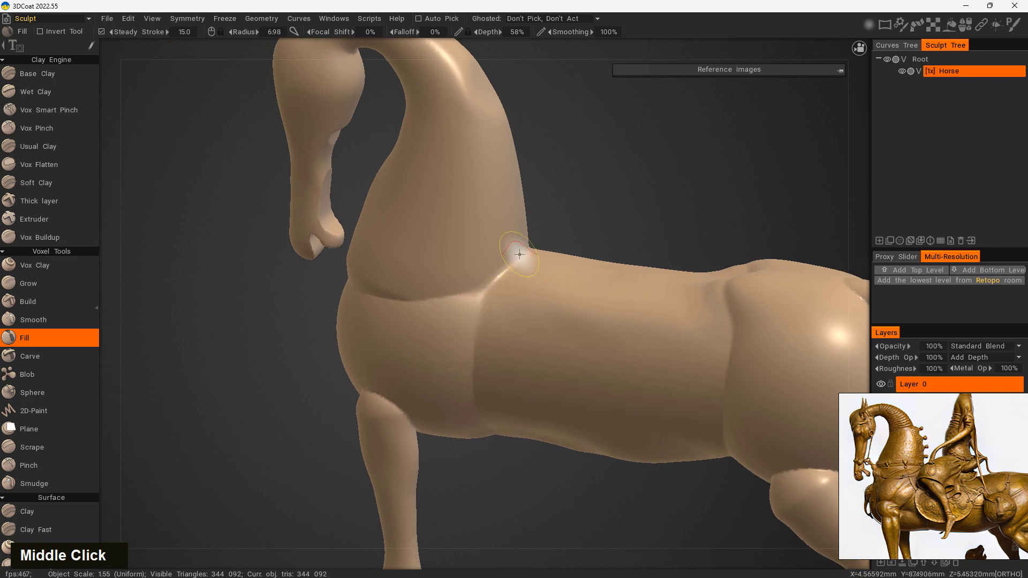
pyautogui.doubleClick(480, 328)
pyautogui.moveTo(291, 403); pyautogui.dragTo(364, 437)
pyautogui.moveTo(397, 285); pyautogui.dragTo(361, 273)
pyautogui.moveTo(584, 450); pyautogui.dragTo(728, 229)
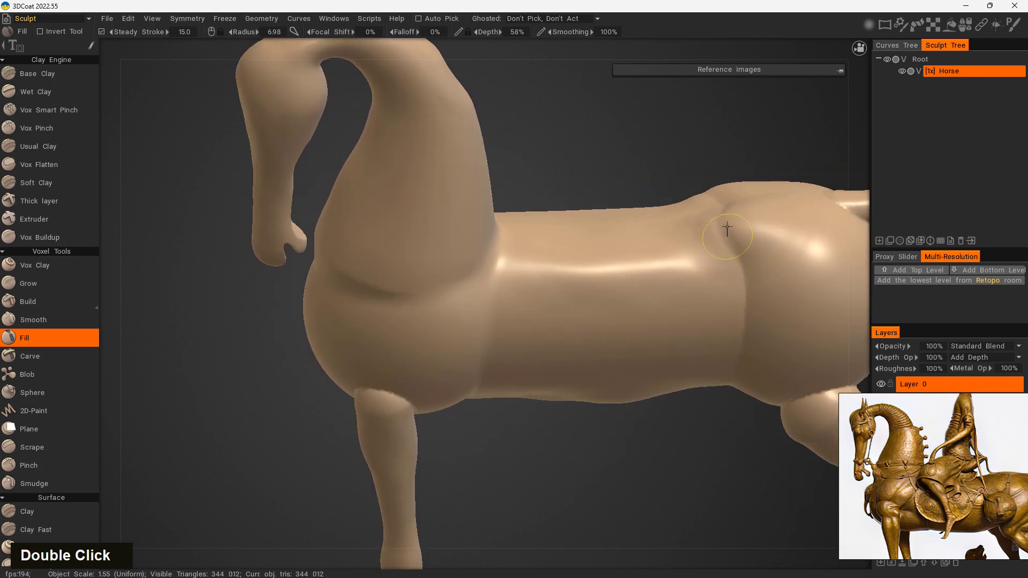
# Step: Blend the torso into the hindquarter and the top of the hind leg with the Fill tool
pyautogui.moveTo(755, 402); pyautogui.dragTo(622, 284, button='middle')
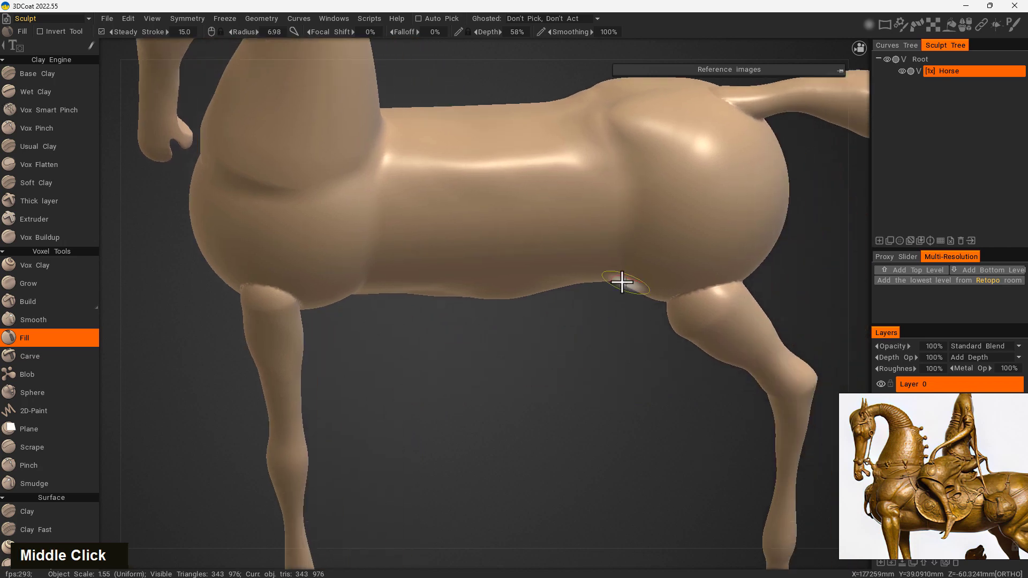
pyautogui.moveTo(637, 338); pyautogui.dragTo(656, 316)
pyautogui.moveTo(714, 301); pyautogui.dragTo(693, 276)
pyautogui.moveTo(659, 428); pyautogui.dragTo(611, 338)
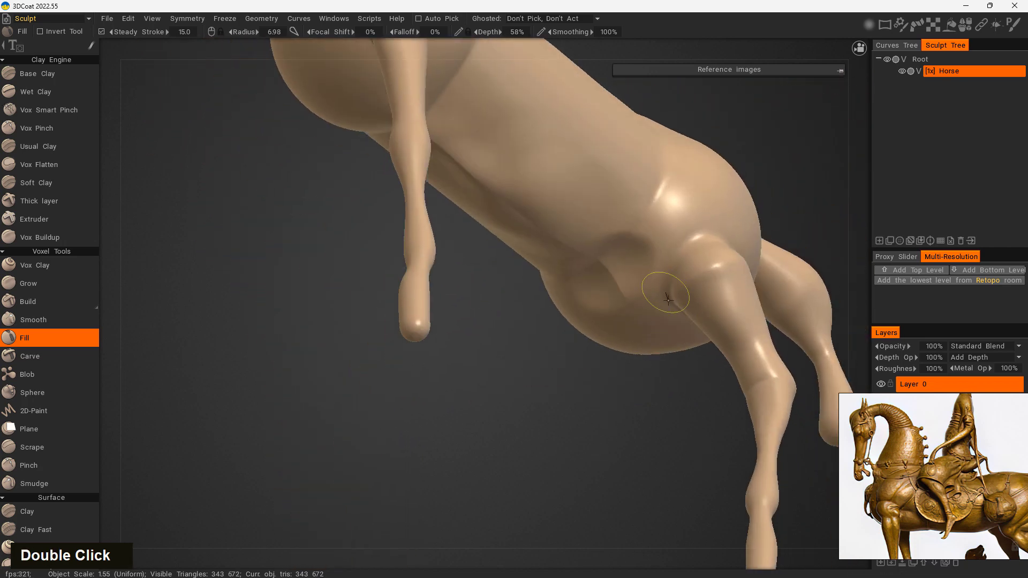
# Step: Soften the seams on the underside of the belly and around the inner side of the hind leg with Fill
pyautogui.moveTo(657, 456); pyautogui.dragTo(616, 375)
pyautogui.moveTo(626, 252); pyautogui.dragTo(639, 266)
pyautogui.moveTo(669, 439); pyautogui.dragTo(656, 402)
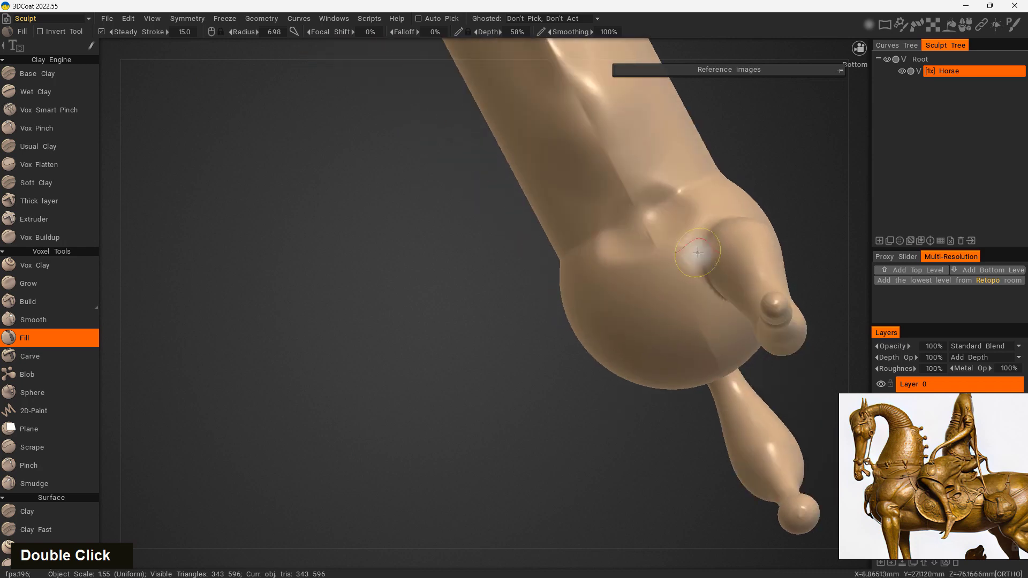
pyautogui.moveTo(700, 252); pyautogui.dragTo(714, 297)
pyautogui.moveTo(793, 279)
pyautogui.mouseDown()
pyautogui.moveTo(716, 379)
pyautogui.moveTo(590, 378)
pyautogui.mouseUp()
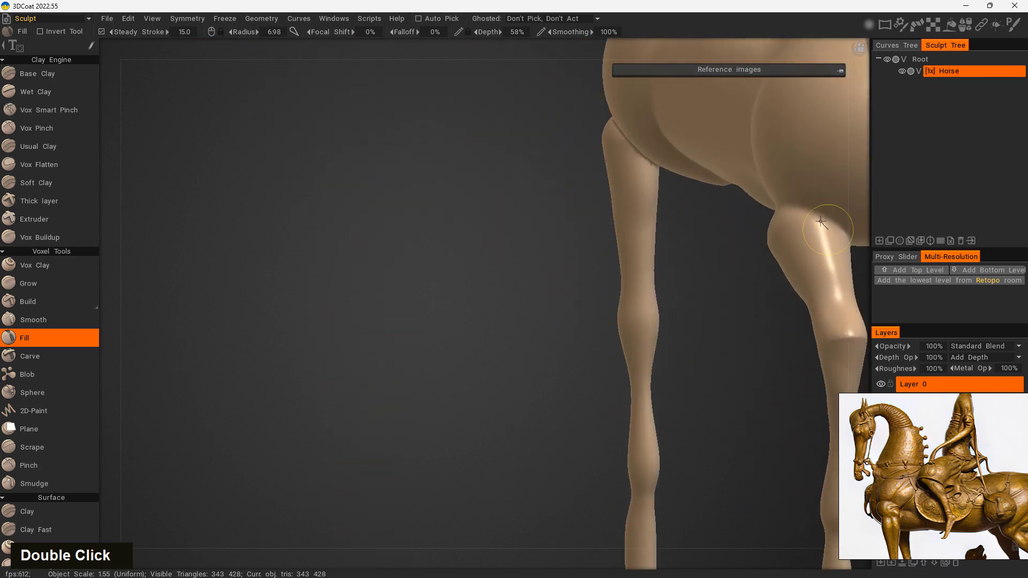
# Step: Blend the top of the front leg into the shoulder and chest with the Fill tool
pyautogui.moveTo(591, 276); pyautogui.dragTo(397, 361, button='middle')
pyautogui.keyDown('shift'); pyautogui.moveTo(397, 361); pyautogui.dragTo(535, 309); pyautogui.keyUp('shift')
pyautogui.moveTo(377, 372); pyautogui.dragTo(497, 246)
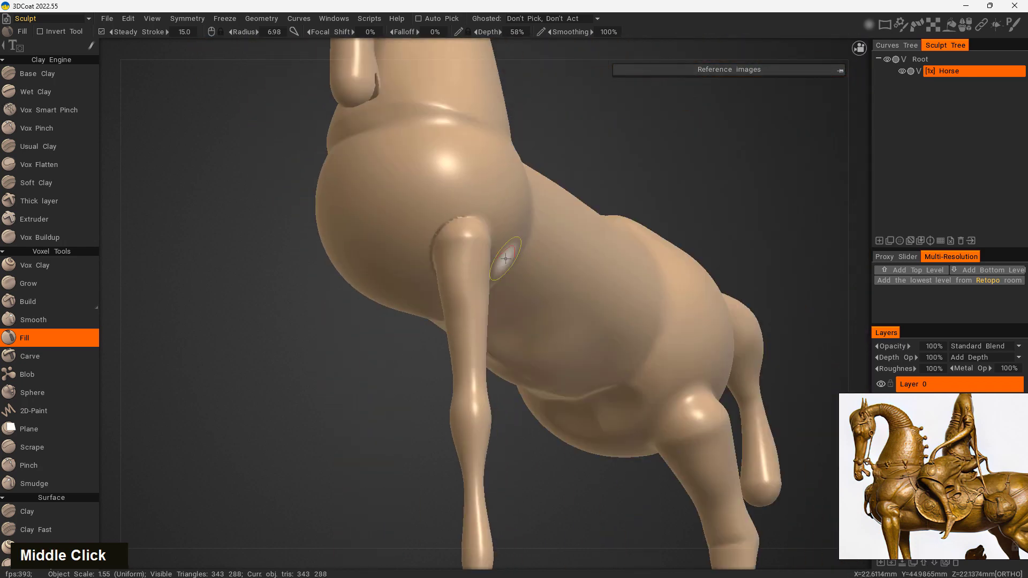
pyautogui.moveTo(444, 220); pyautogui.dragTo(450, 238)
pyautogui.moveTo(569, 482); pyautogui.dragTo(359, 448)
pyautogui.moveTo(322, 434); pyautogui.dragTo(461, 374, button='middle')
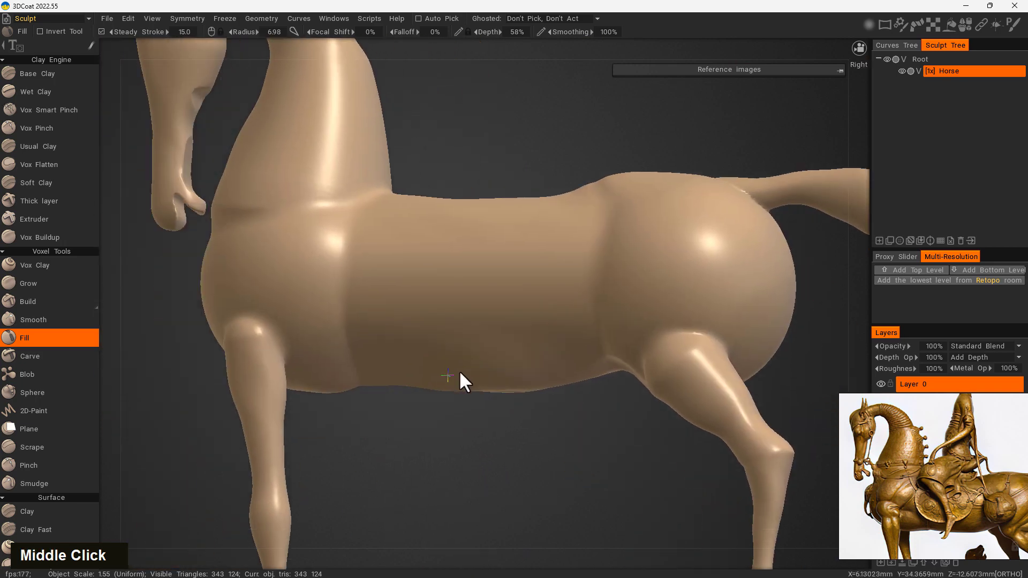
pyautogui.moveTo(375, 472)
pyautogui.mouseDown()
pyautogui.moveTo(466, 395)
pyautogui.moveTo(458, 378)
pyautogui.mouseUp()
pyautogui.moveTo(436, 413); pyautogui.dragTo(441, 426)
# Step: Build up Usual Clay strokes across the hip and rear of the back with radius 5.48 and 61% depth
pyautogui.keyDown('shift'); pyautogui.moveTo(348, 465); pyautogui.dragTo(631, 474); pyautogui.keyUp('shift')
pyautogui.moveTo(625, 252); pyautogui.dragTo(616, 362, button='middle')
pyautogui.moveTo(628, 504); pyautogui.dragTo(645, 523)
pyautogui.doubleClick(48, 147)
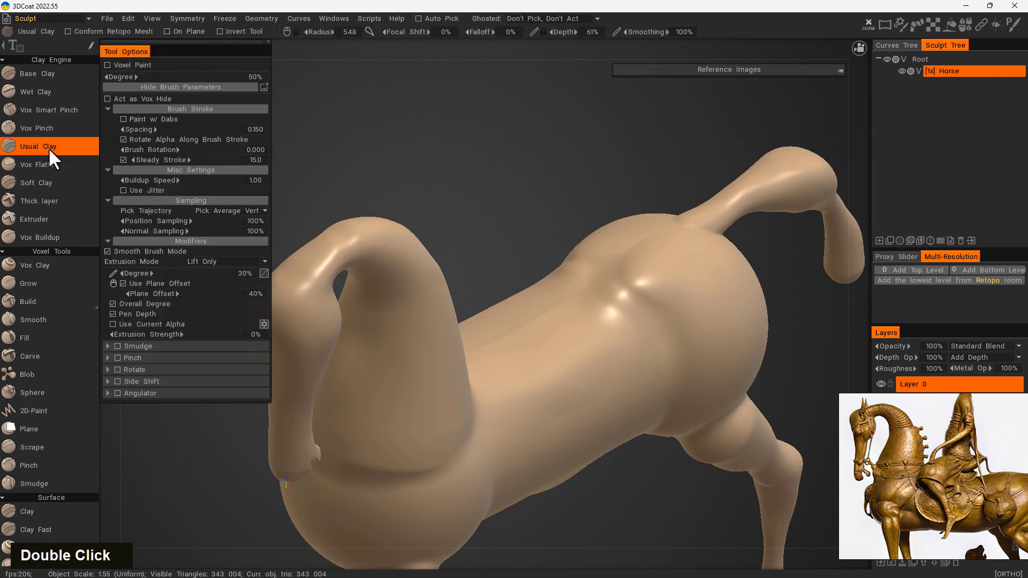
pyautogui.keyDown('alt'); pyautogui.moveTo(615, 290); pyautogui.dragTo(579, 333); pyautogui.keyUp('alt')
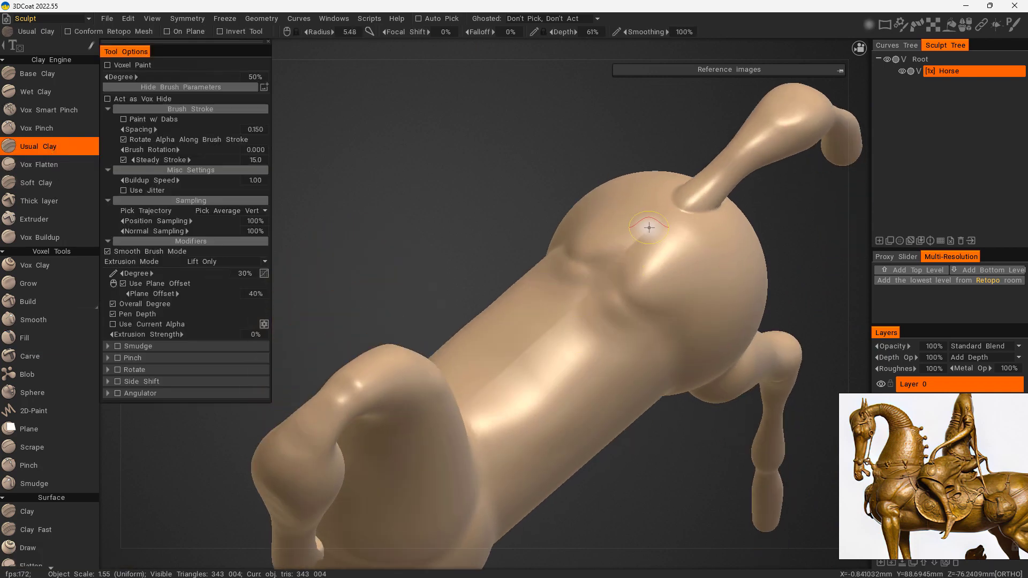
pyautogui.moveTo(648, 227); pyautogui.dragTo(579, 313)
pyautogui.moveTo(650, 234)
pyautogui.mouseDown()
pyautogui.moveTo(606, 276)
pyautogui.moveTo(611, 293)
pyautogui.mouseUp()
pyautogui.moveTo(647, 251); pyautogui.dragTo(597, 300)
pyautogui.moveTo(637, 491)
pyautogui.mouseDown()
pyautogui.moveTo(661, 474)
pyautogui.moveTo(660, 364)
pyautogui.mouseUp()
pyautogui.moveTo(695, 320); pyautogui.dragTo(749, 433)
pyautogui.moveTo(674, 325); pyautogui.dragTo(581, 358)
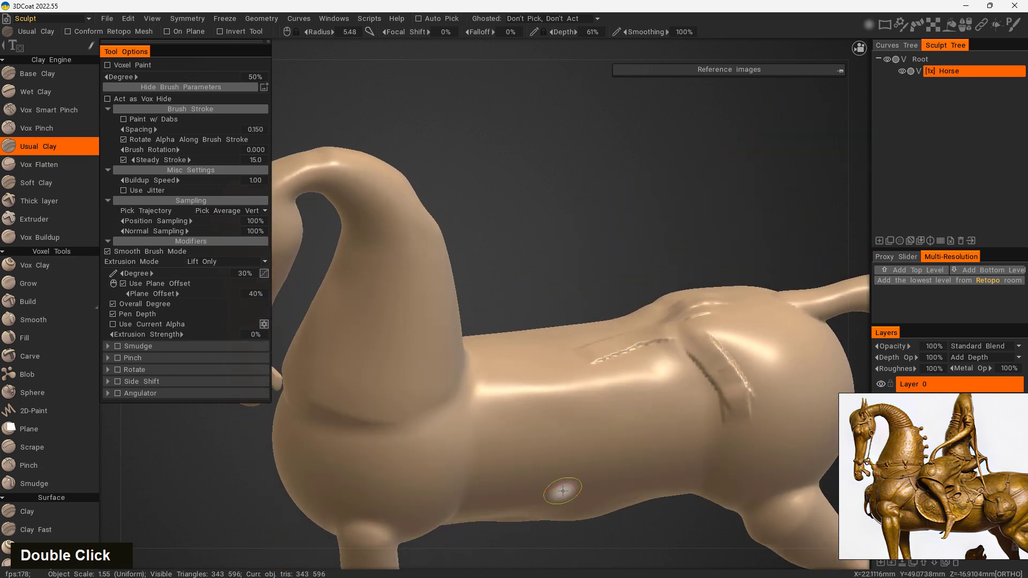
# Step: Add a series of Usual Clay strokes along the lower flank in front of the hind leg
pyautogui.moveTo(695, 533); pyautogui.dragTo(646, 161, button='middle')
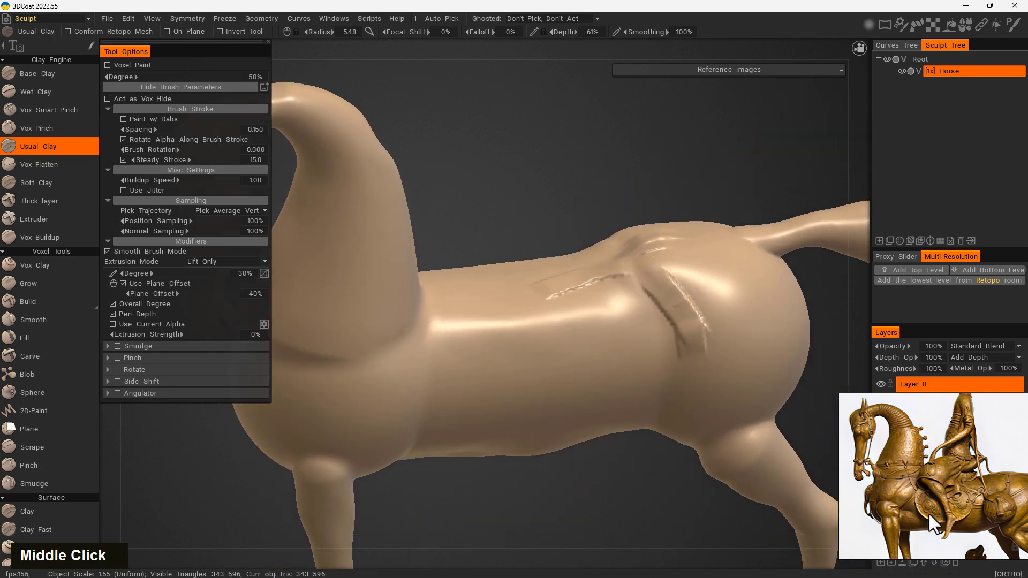
pyautogui.moveTo(804, 506); pyautogui.dragTo(631, 421, button='middle')
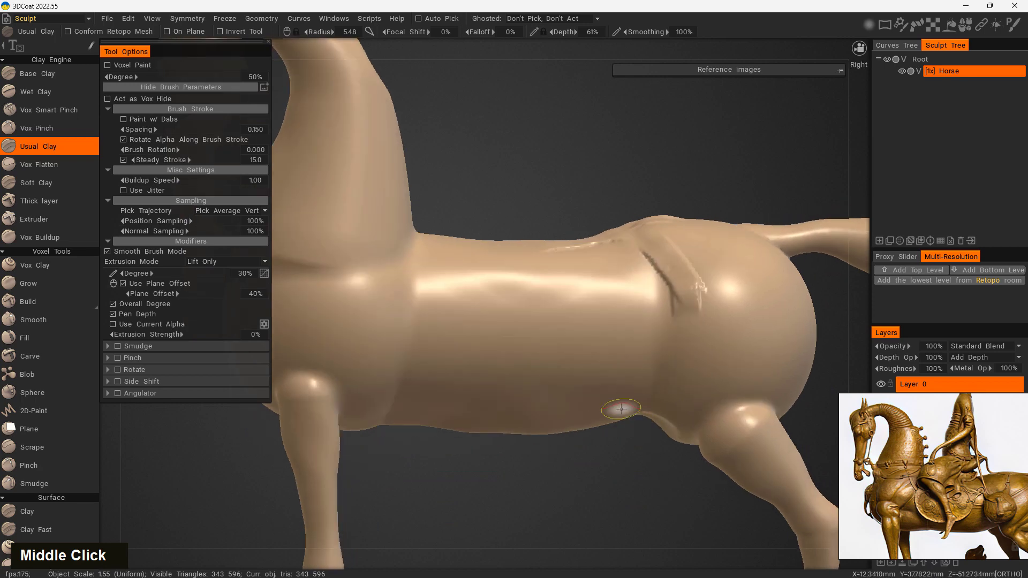
pyautogui.doubleClick(621, 409)
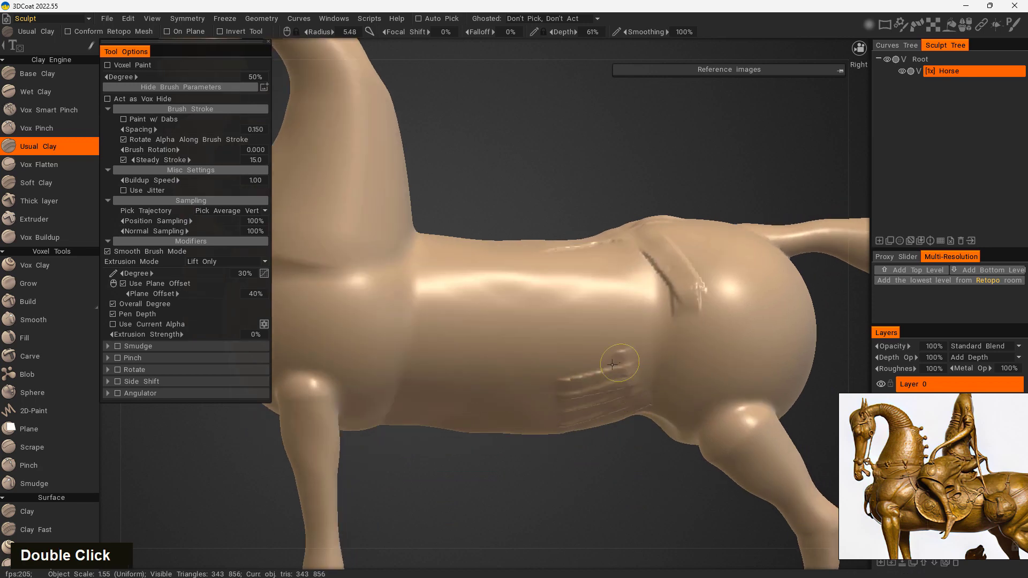
# Step: Build up the shoulder muscles with curved Usual Clay strokes running down toward the front leg
pyautogui.moveTo(416, 466); pyautogui.dragTo(536, 440, button='middle')
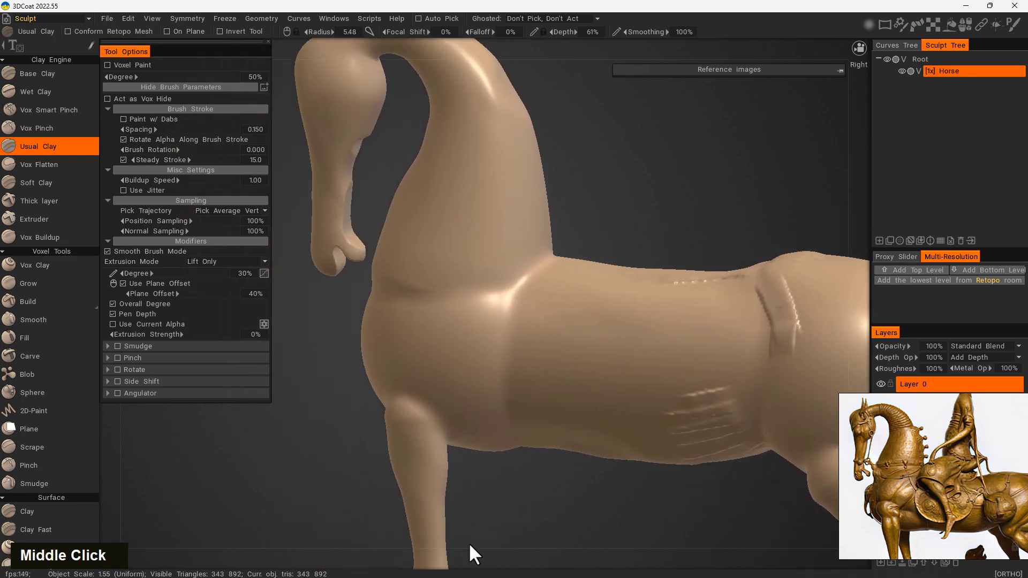
pyautogui.moveTo(497, 310)
pyautogui.mouseDown()
pyautogui.moveTo(457, 381)
pyautogui.moveTo(473, 343)
pyautogui.mouseUp()
pyautogui.moveTo(418, 475)
pyautogui.mouseDown()
pyautogui.moveTo(505, 507)
pyautogui.moveTo(487, 511)
pyautogui.moveTo(479, 404)
pyautogui.mouseUp()
pyautogui.moveTo(444, 324); pyautogui.dragTo(402, 399)
pyautogui.moveTo(424, 325)
pyautogui.mouseDown()
pyautogui.moveTo(388, 386)
pyautogui.moveTo(399, 413)
pyautogui.moveTo(421, 378)
pyautogui.mouseUp()
pyautogui.moveTo(358, 531); pyautogui.dragTo(439, 517)
pyautogui.moveTo(418, 308)
pyautogui.mouseDown()
pyautogui.moveTo(382, 360)
pyautogui.moveTo(383, 407)
pyautogui.mouseUp()
pyautogui.keyDown('shift'); pyautogui.moveTo(534, 541); pyautogui.dragTo(516, 404); pyautogui.keyUp('shift')
# Step: Add short Usual Clay strokes where the upper front leg meets the shoulder
pyautogui.moveTo(495, 527)
pyautogui.mouseDown(button='middle')
pyautogui.moveTo(584, 391)
pyautogui.moveTo(575, 405)
pyautogui.mouseUp(button='middle')
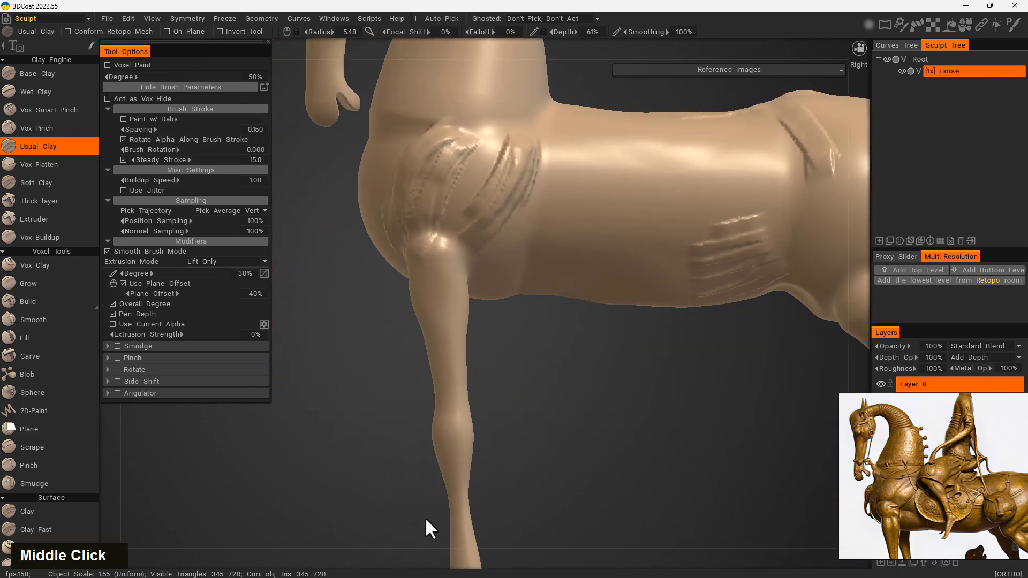
pyautogui.moveTo(428, 223)
pyautogui.mouseDown()
pyautogui.moveTo(411, 257)
pyautogui.moveTo(431, 250)
pyautogui.mouseUp()
pyautogui.moveTo(369, 396); pyautogui.dragTo(415, 394)
pyautogui.moveTo(404, 271); pyautogui.dragTo(439, 272)
pyautogui.keyDown('shift'); pyautogui.moveTo(519, 387); pyautogui.dragTo(583, 557); pyautogui.keyUp('shift')
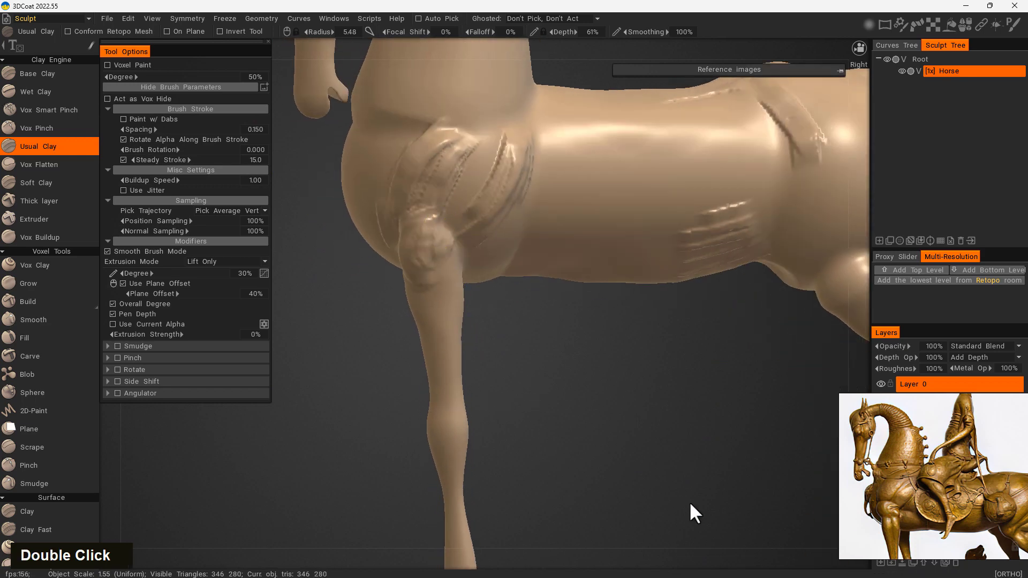
# Step: Smooth the clay strokes on the hip, flank, shoulder and upper front leg
pyautogui.moveTo(585, 292); pyautogui.dragTo(552, 402, button='middle')
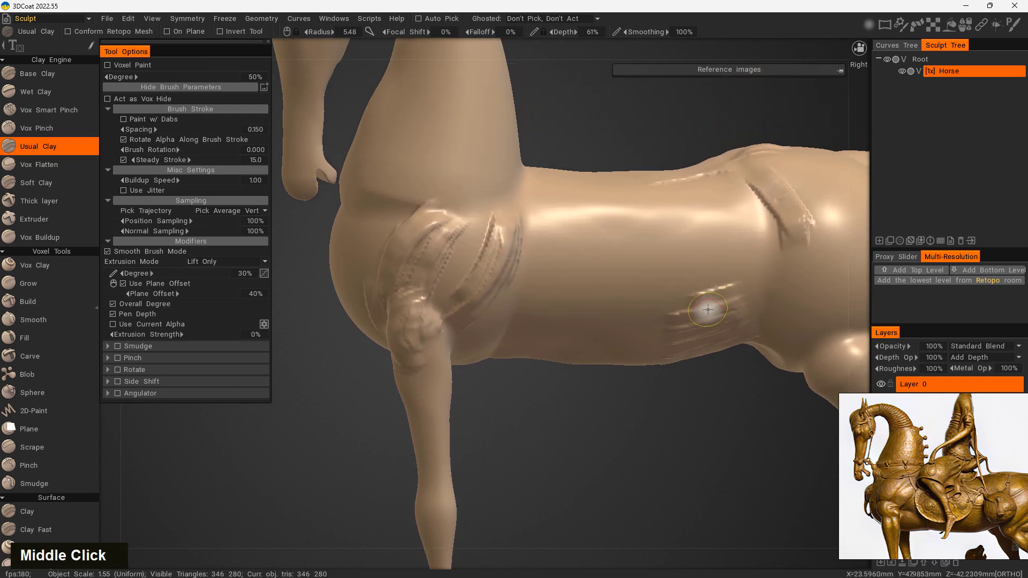
pyautogui.moveTo(794, 237)
pyautogui.keyDown('shift'); pyautogui.mouseDown()
pyautogui.moveTo(781, 181)
pyautogui.moveTo(758, 192)
pyautogui.mouseUp(); pyautogui.keyUp('shift')
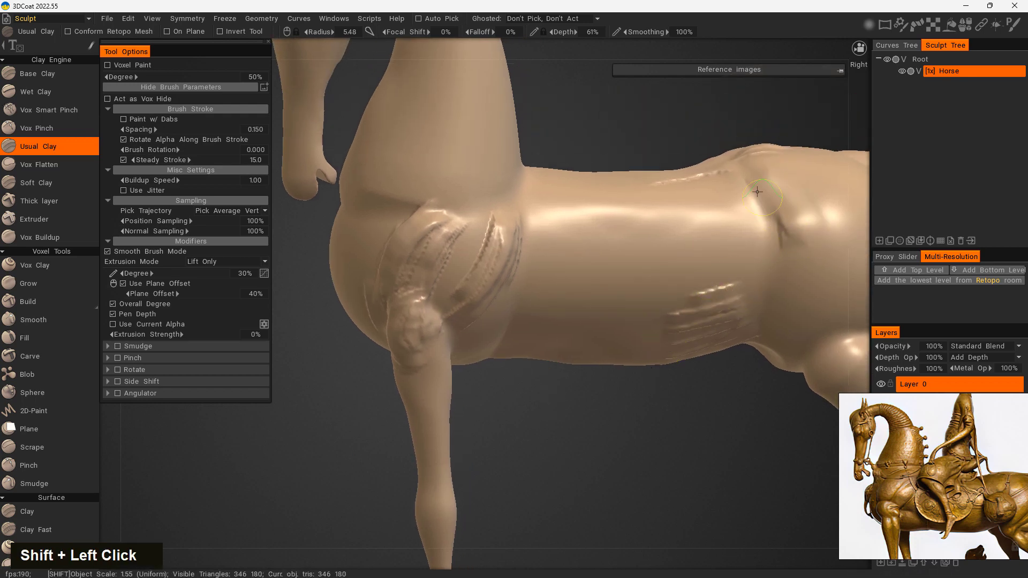
pyautogui.keyDown('shift'); pyautogui.moveTo(485, 308); pyautogui.dragTo(499, 207); pyautogui.keyUp('shift')
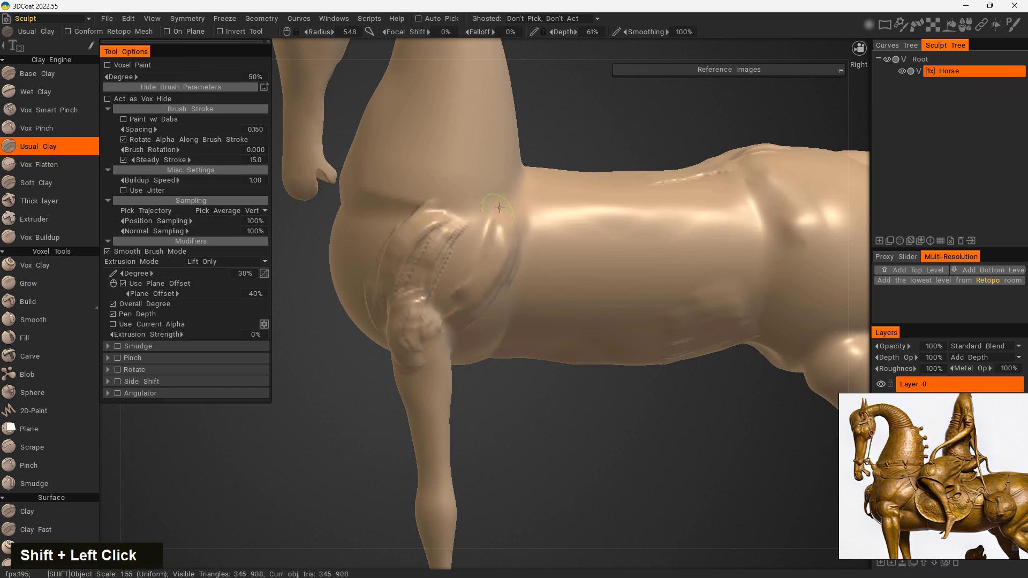
pyautogui.keyDown('shift'); pyautogui.moveTo(443, 319); pyautogui.dragTo(388, 246); pyautogui.keyUp('shift')
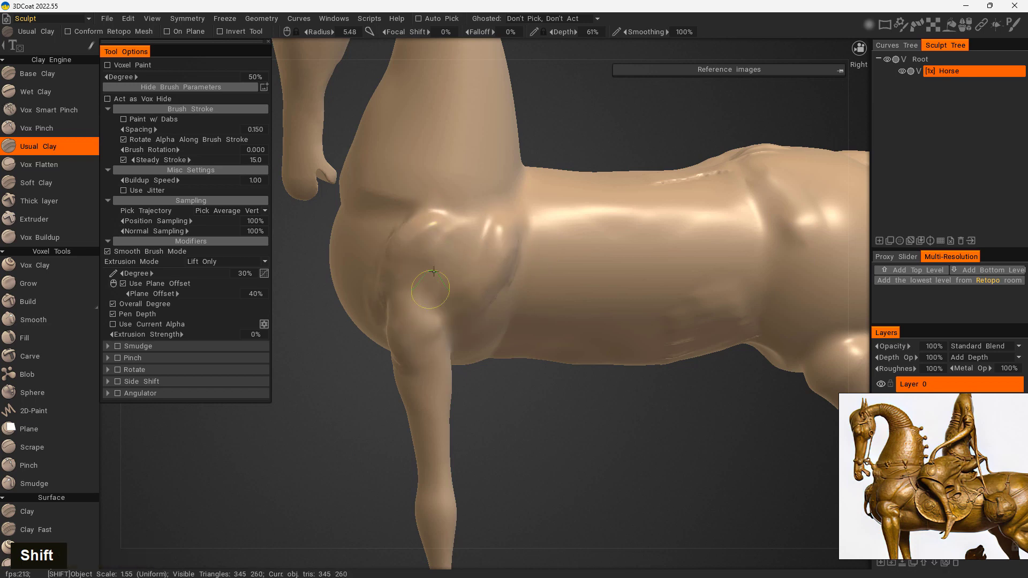
# Step: Smooth the remaining stroke edges behind the shoulder, along the hip seam and on the rear of the back
pyautogui.moveTo(562, 461); pyautogui.dragTo(574, 466)
pyautogui.keyDown('shift'); pyautogui.moveTo(513, 303); pyautogui.dragTo(489, 303); pyautogui.keyUp('shift')
pyautogui.moveTo(753, 187)
pyautogui.keyDown('shift'); pyautogui.mouseDown()
pyautogui.moveTo(696, 203)
pyautogui.moveTo(767, 313)
pyautogui.mouseUp(); pyautogui.keyUp('shift')
pyautogui.keyDown('shift'); pyautogui.moveTo(718, 182); pyautogui.dragTo(689, 225); pyautogui.keyUp('shift')
pyautogui.moveTo(664, 472)
pyautogui.keyDown('shift'); pyautogui.mouseDown()
pyautogui.moveTo(622, 429)
pyautogui.moveTo(535, 454)
pyautogui.mouseUp(); pyautogui.keyUp('shift')
pyautogui.moveTo(608, 383); pyautogui.dragTo(608, 327, button='middle')
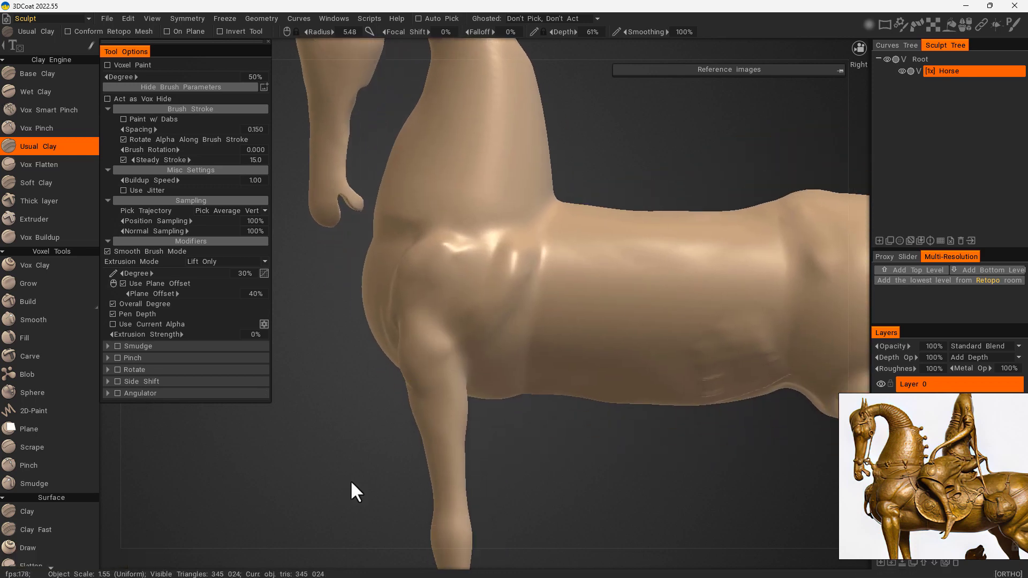
pyautogui.scroll(-10, 67, 367)
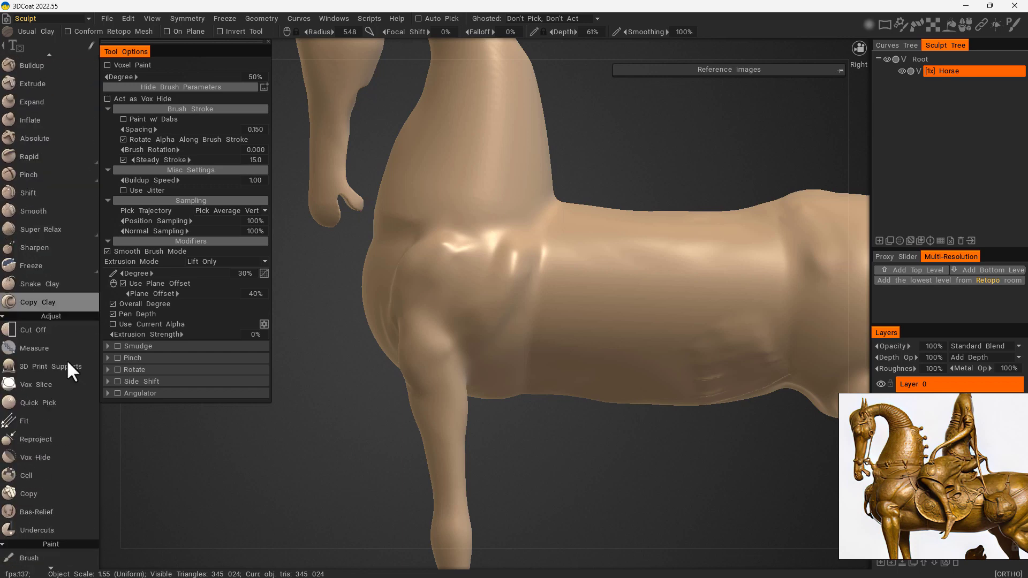
pyautogui.scroll(-5, 68, 477)
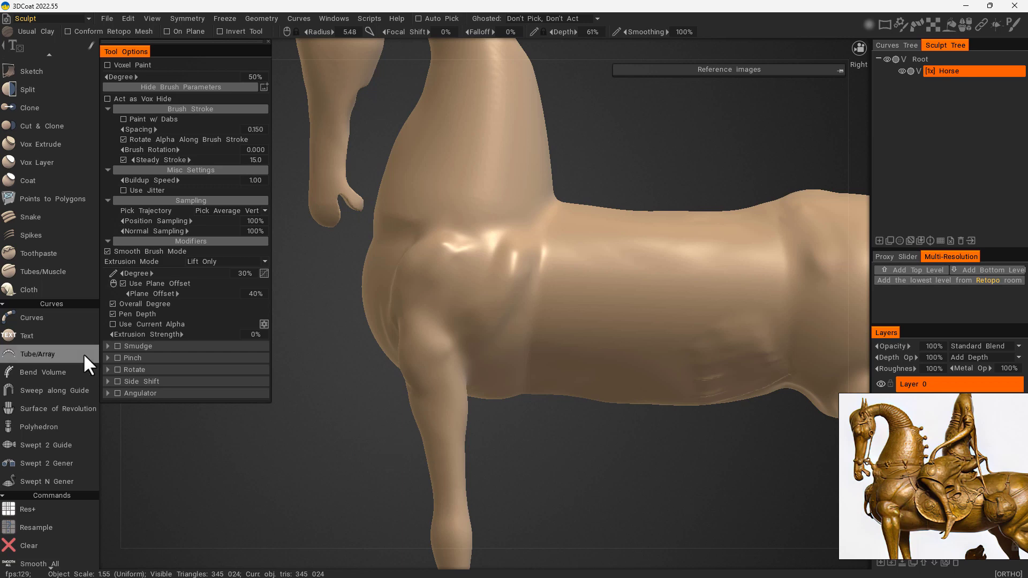
# Step: Add two slanting Tubes/Muscle strokes with the Oval chunk profile on the rear shoulder, running down toward the front leg
pyautogui.scroll(5, 37, 281)
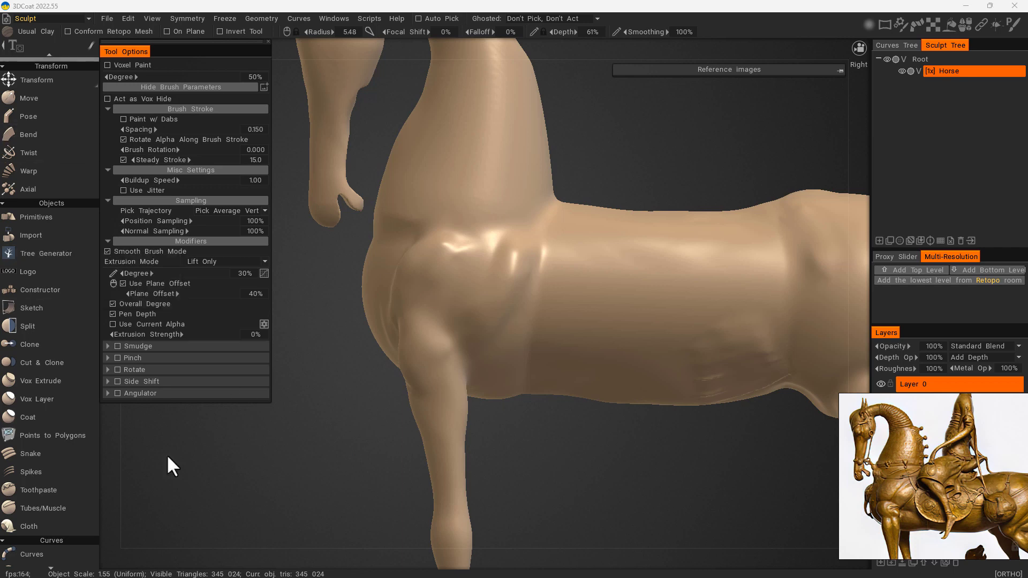
pyautogui.scroll(-3, 64, 516)
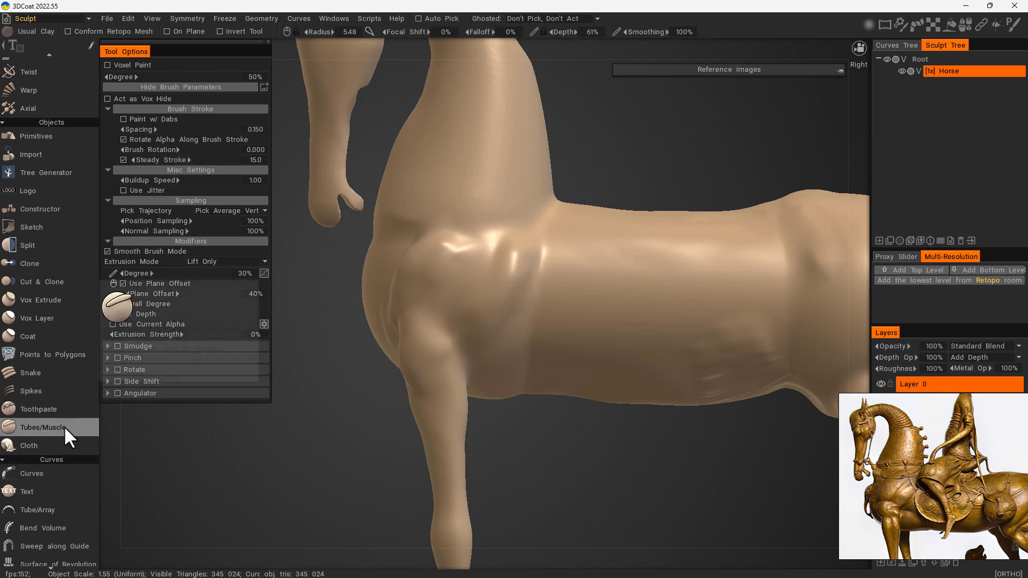
pyautogui.click(49, 428)
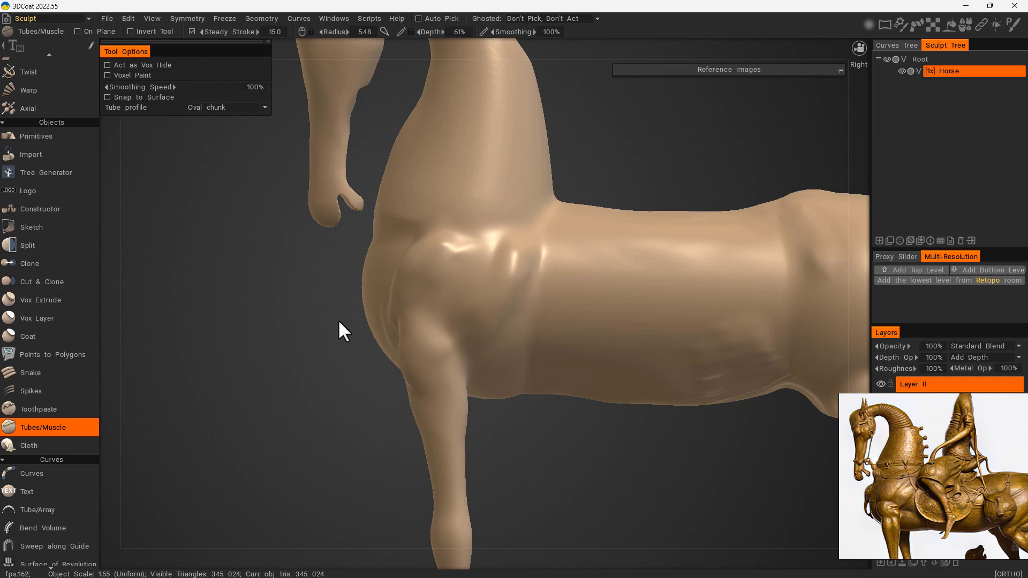
pyautogui.click(264, 107)
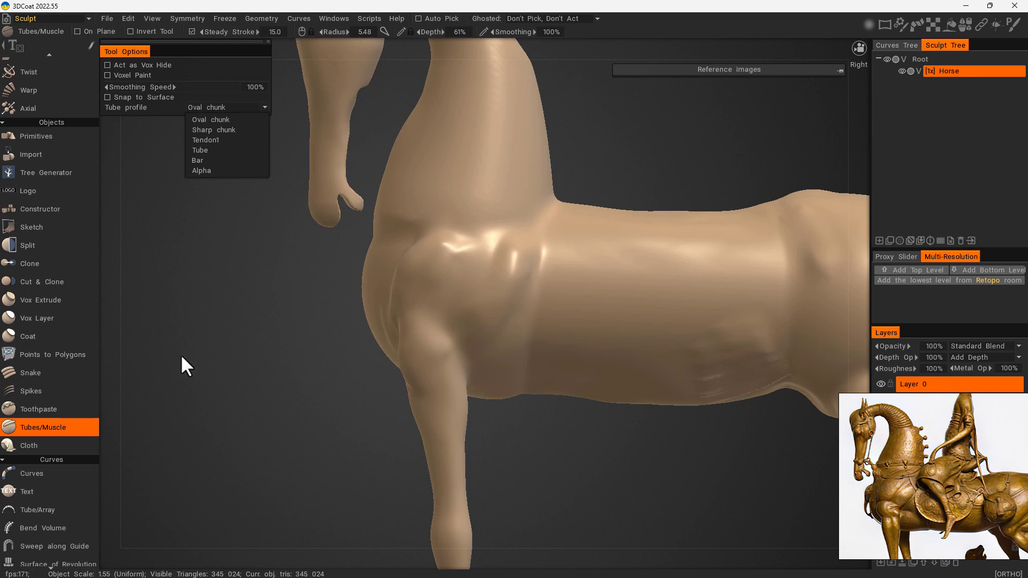
pyautogui.click(263, 107)
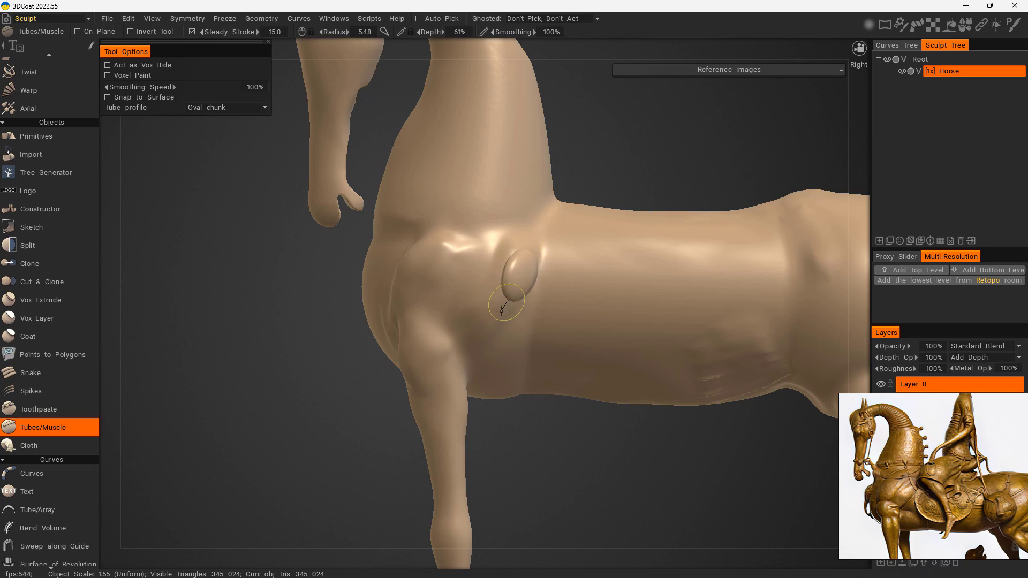
pyautogui.moveTo(502, 309); pyautogui.dragTo(461, 354)
pyautogui.moveTo(507, 250); pyautogui.dragTo(471, 318)
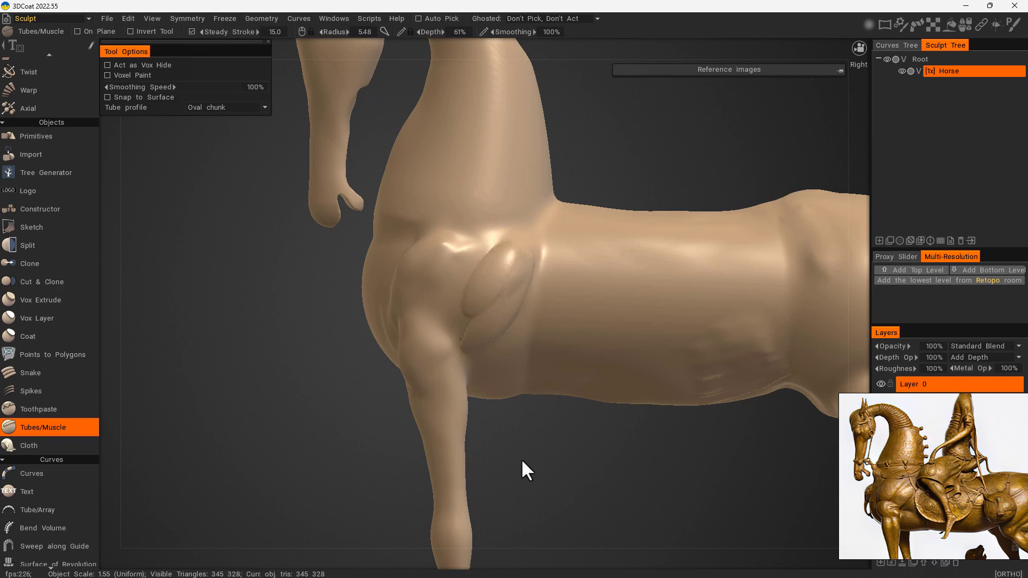
# Step: Lay Tubes/Muscle strokes down the front of the shoulder and around the top of the front leg
pyautogui.moveTo(523, 471); pyautogui.dragTo(536, 491)
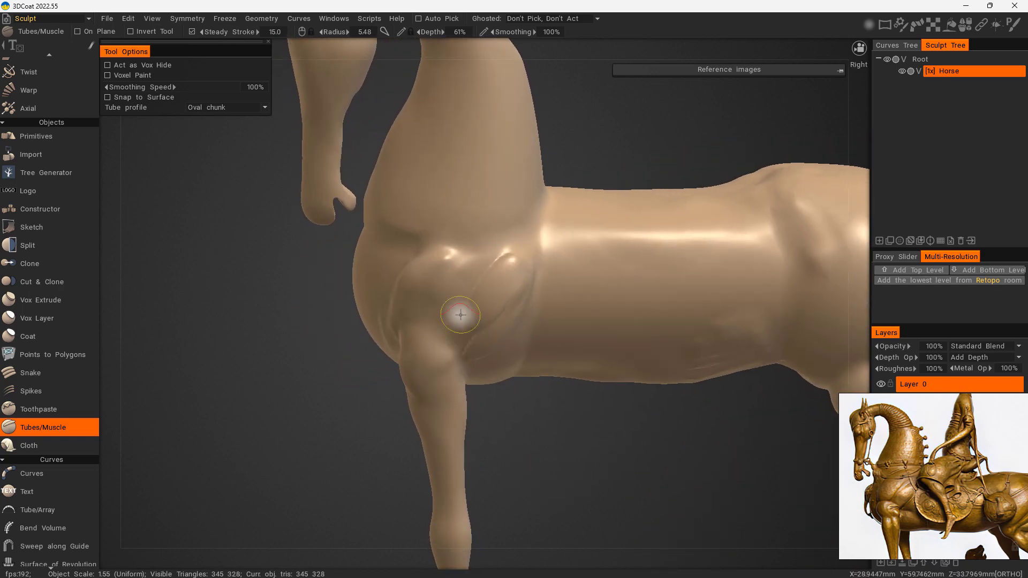
pyautogui.moveTo(422, 341); pyautogui.dragTo(432, 342)
pyautogui.moveTo(535, 455)
pyautogui.mouseDown()
pyautogui.moveTo(611, 441)
pyautogui.moveTo(569, 459)
pyautogui.mouseUp()
pyautogui.moveTo(619, 481)
pyautogui.mouseDown(button='middle')
pyautogui.moveTo(587, 438)
pyautogui.moveTo(560, 453)
pyautogui.mouseUp(button='middle')
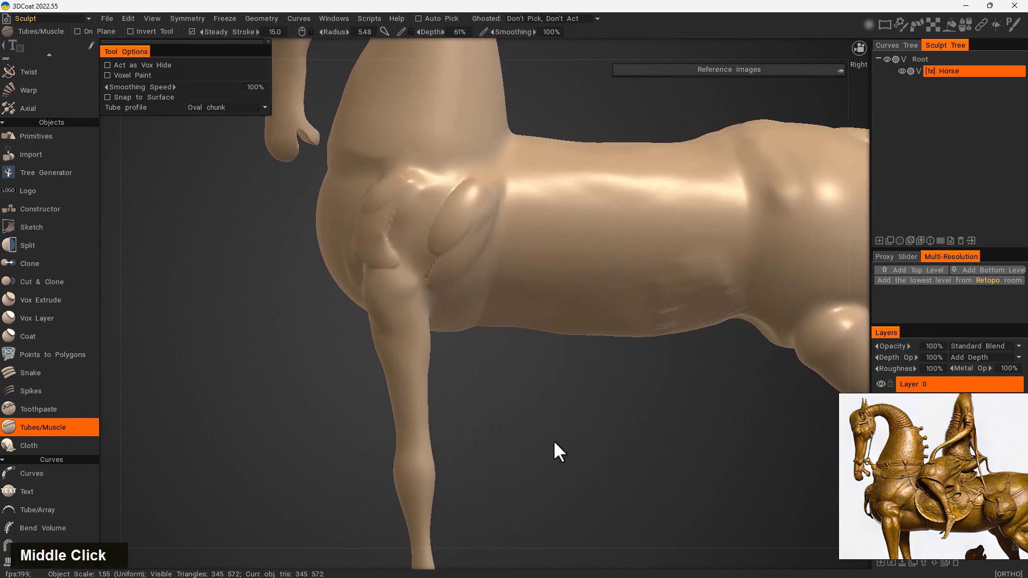
pyautogui.moveTo(400, 317)
pyautogui.mouseDown()
pyautogui.moveTo(413, 289)
pyautogui.moveTo(402, 272)
pyautogui.mouseUp()
pyautogui.moveTo(455, 456); pyautogui.dragTo(555, 413)
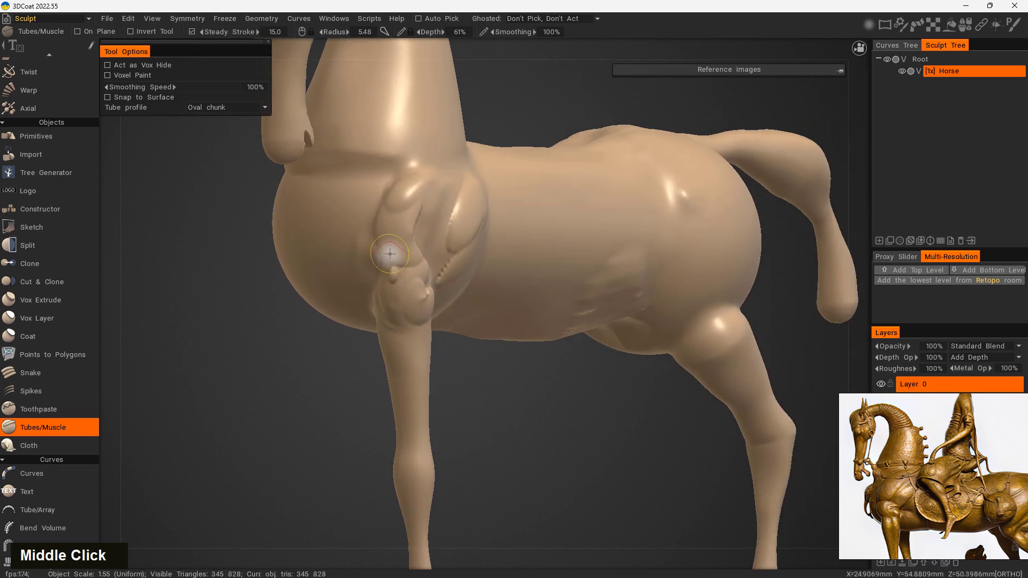
pyautogui.moveTo(391, 255); pyautogui.dragTo(386, 300)
pyautogui.moveTo(576, 437); pyautogui.dragTo(502, 453)
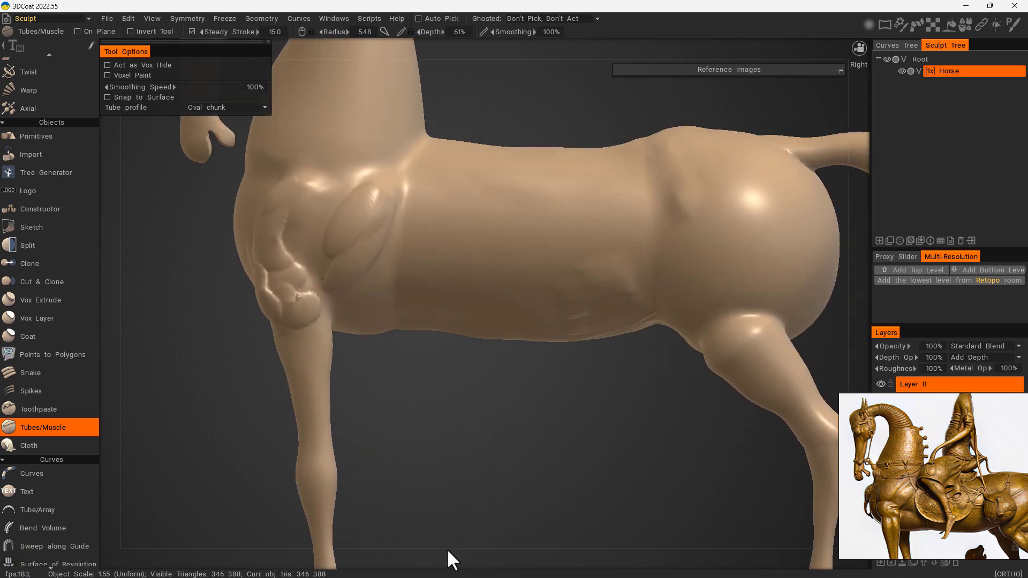
pyautogui.moveTo(332, 294); pyautogui.dragTo(325, 364)
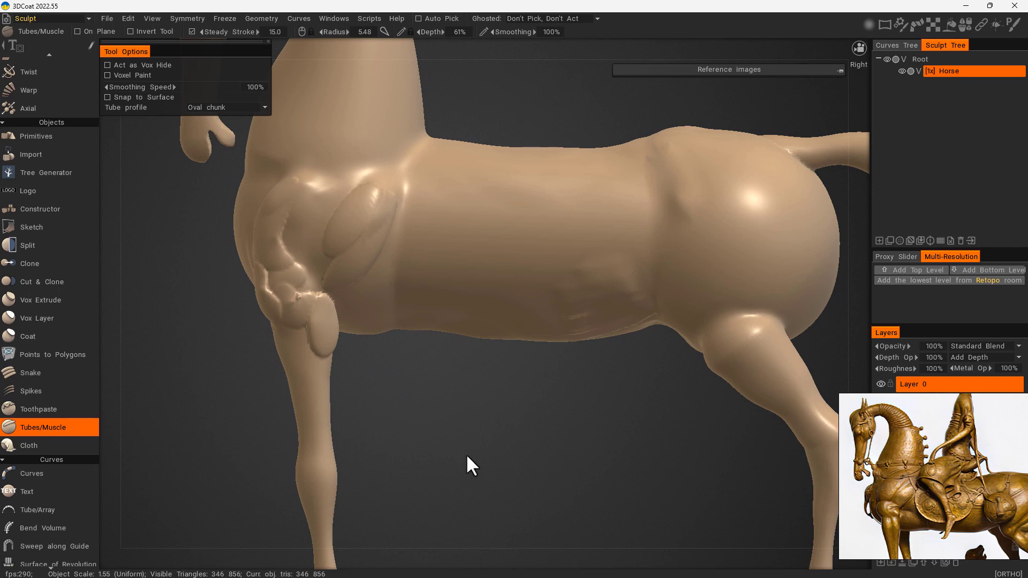
# Step: Add slanting Tubes/Muscle strokes across the upper shoulder between the leg joint and the neck base
pyautogui.moveTo(471, 465); pyautogui.dragTo(507, 378, button='middle')
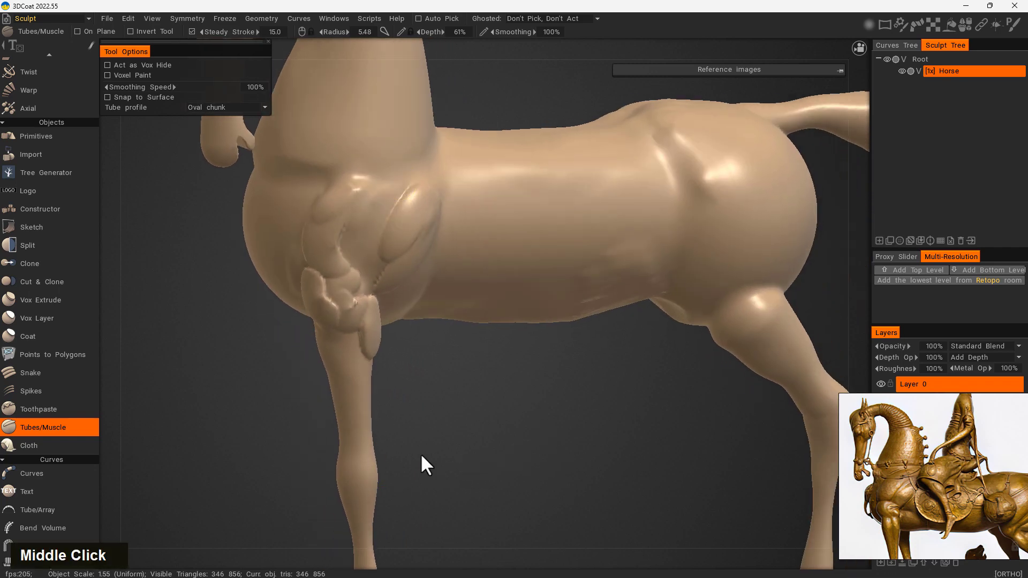
pyautogui.moveTo(426, 465)
pyautogui.mouseDown()
pyautogui.moveTo(491, 458)
pyautogui.moveTo(436, 365)
pyautogui.mouseUp()
pyautogui.moveTo(349, 307)
pyautogui.mouseDown()
pyautogui.moveTo(368, 250)
pyautogui.moveTo(408, 198)
pyautogui.mouseUp()
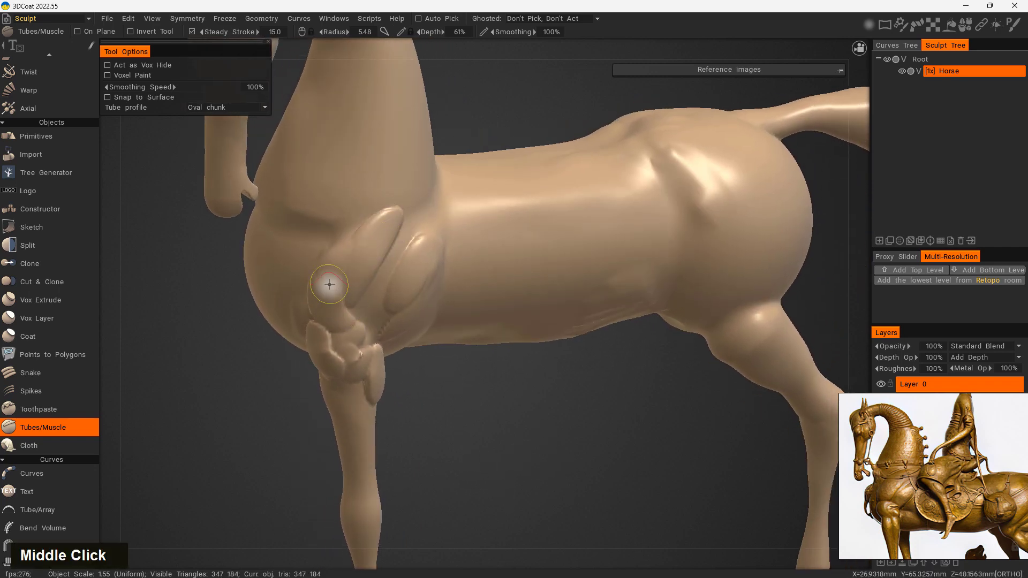
pyautogui.moveTo(329, 285); pyautogui.dragTo(372, 212)
# Step: Following the leg in the reference image, add long Tubes/Muscle strips down the upper front leg with a radius of 3.71
pyautogui.moveTo(531, 482); pyautogui.dragTo(499, 285, button='middle')
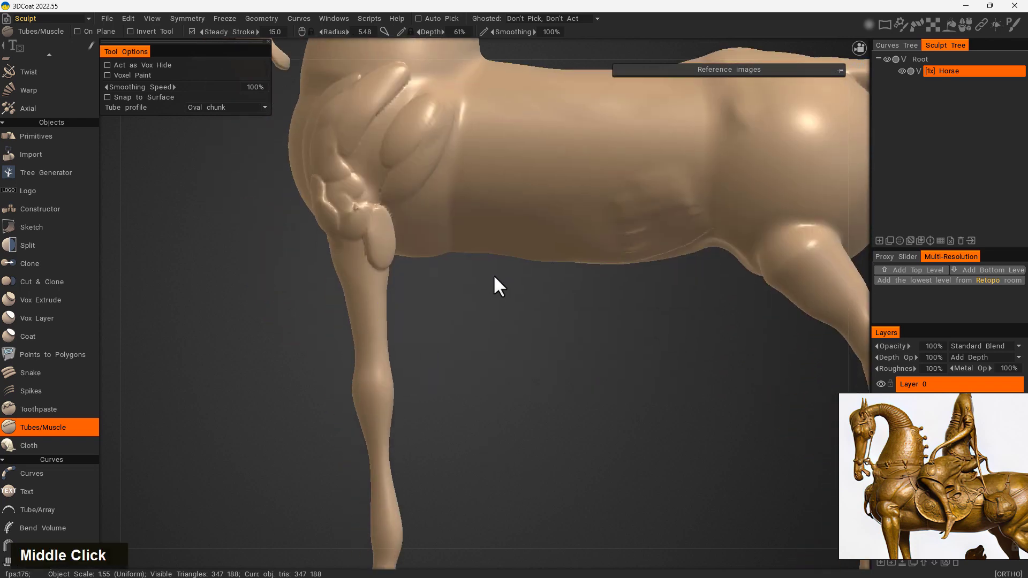
pyautogui.moveTo(924, 506); pyautogui.dragTo(933, 467, button='middle')
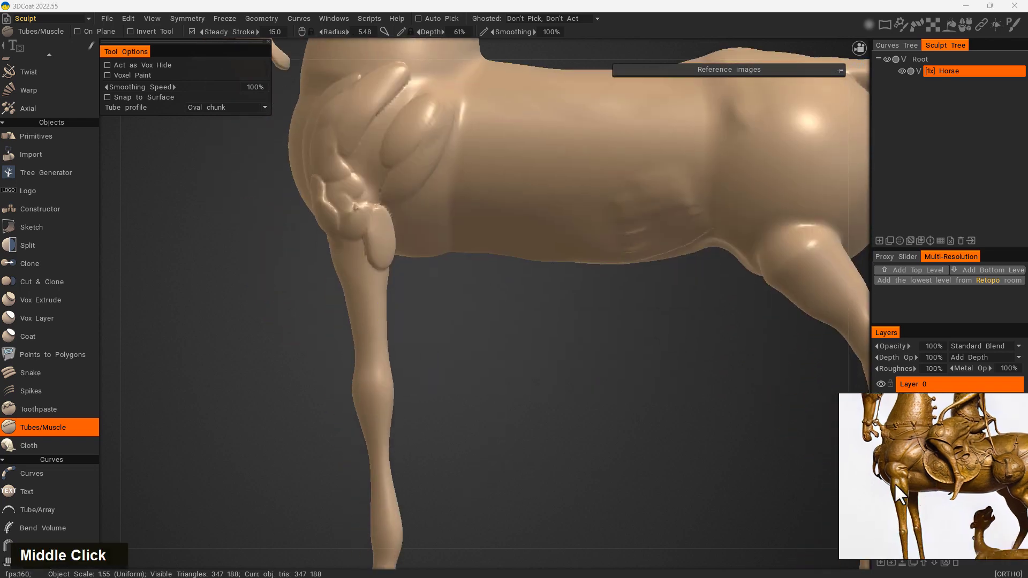
pyautogui.moveTo(379, 276)
pyautogui.mouseDown(button='right')
pyautogui.moveTo(372, 291)
pyautogui.moveTo(363, 247)
pyautogui.mouseUp(button='right')
pyautogui.moveTo(467, 432); pyautogui.dragTo(435, 557)
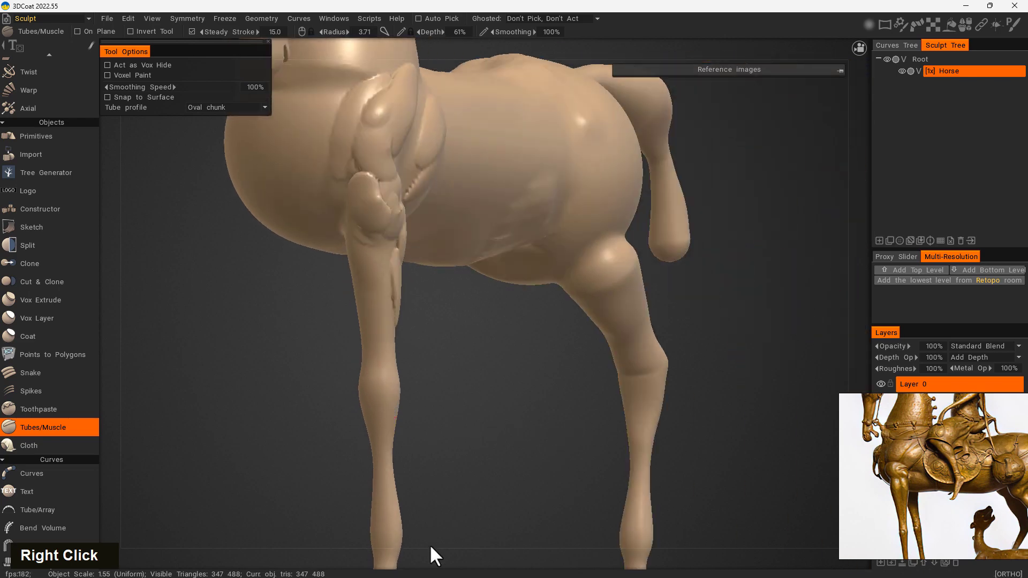
pyautogui.moveTo(363, 250); pyautogui.dragTo(370, 350)
pyautogui.moveTo(530, 449); pyautogui.dragTo(456, 473)
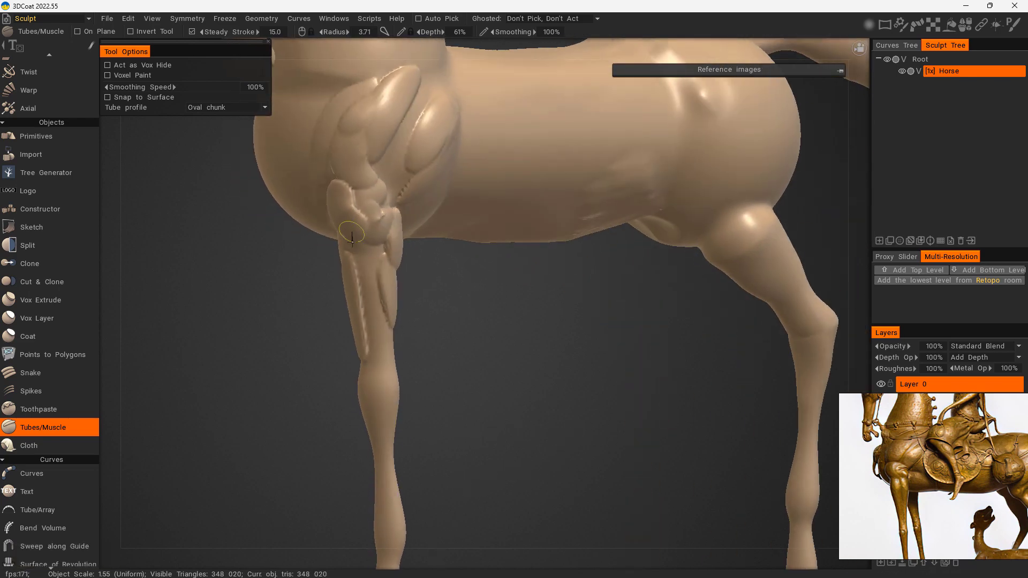
# Step: Add short Tubes/Muscle strokes over the joint between the shoulder and the front leg
pyautogui.moveTo(519, 390); pyautogui.dragTo(519, 458, button='middle')
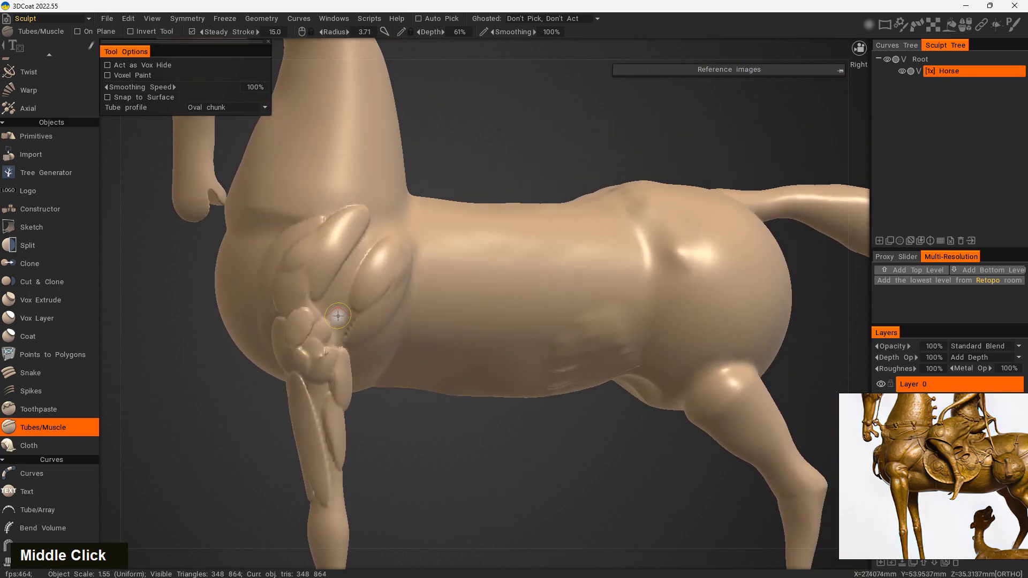
pyautogui.moveTo(313, 315); pyautogui.dragTo(300, 355)
pyautogui.moveTo(305, 317); pyautogui.dragTo(316, 351)
pyautogui.moveTo(527, 470); pyautogui.dragTo(428, 549)
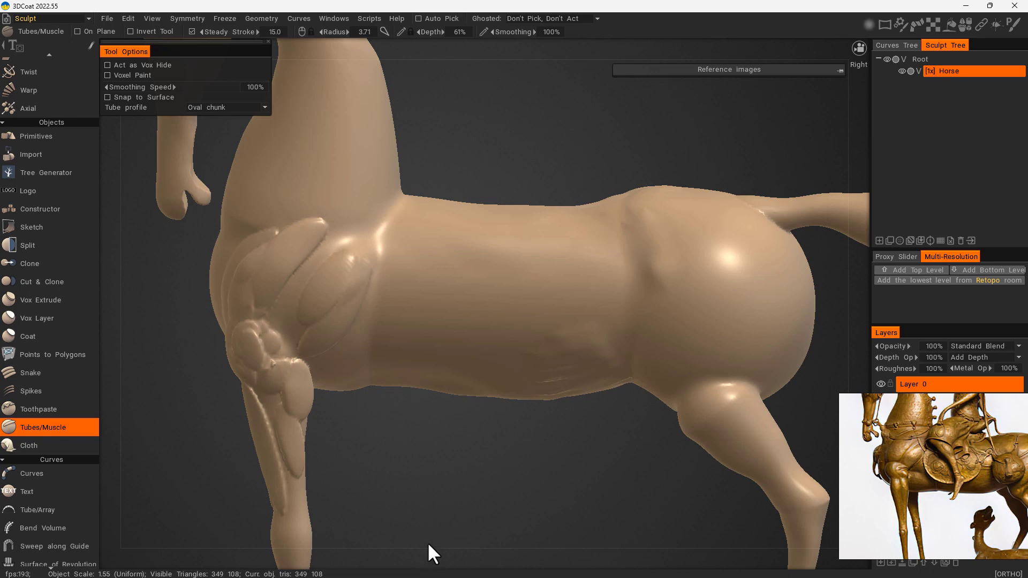
pyautogui.moveTo(362, 411); pyautogui.dragTo(367, 494)
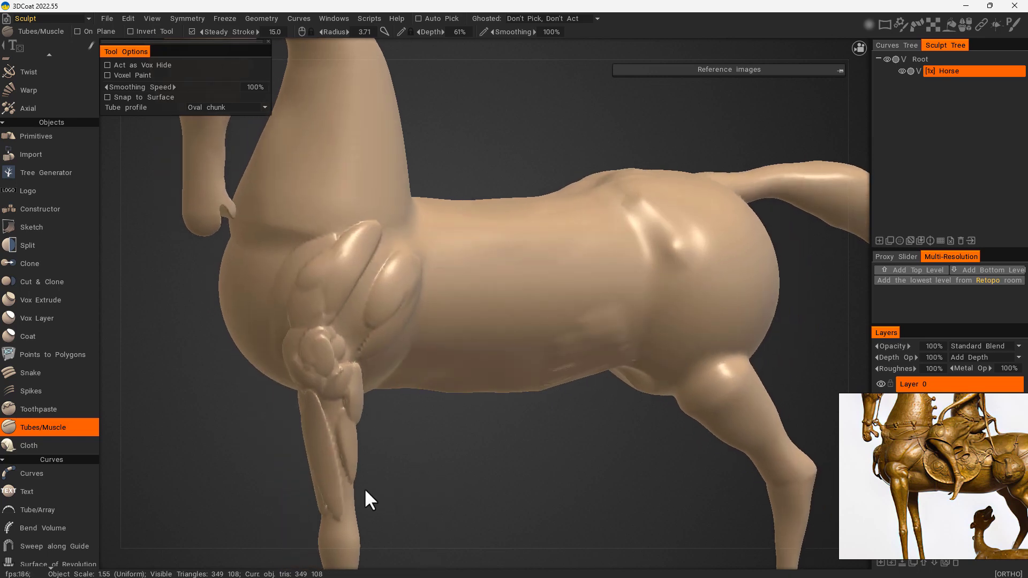
pyautogui.moveTo(492, 432); pyautogui.dragTo(491, 462)
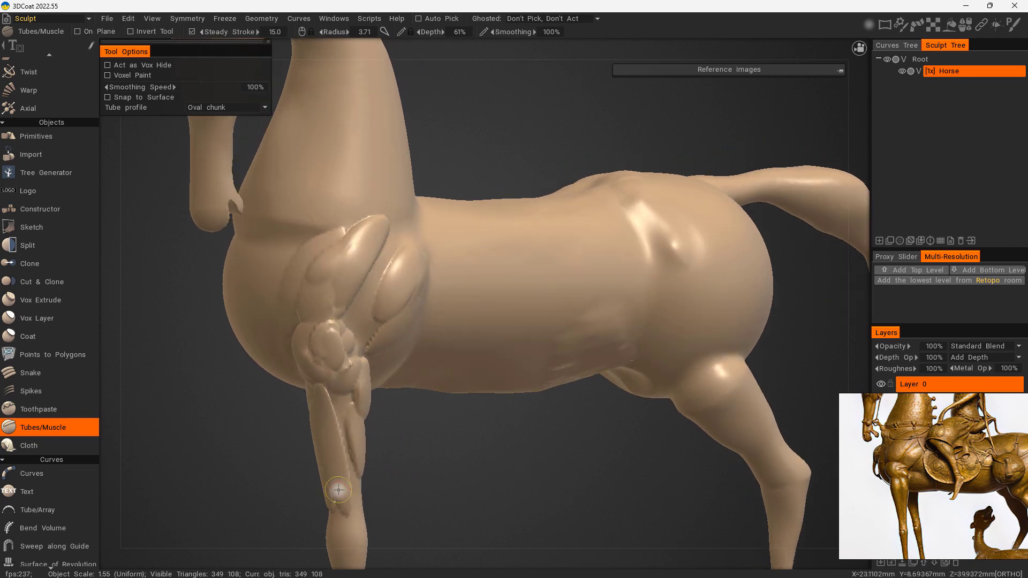
# Step: Flatten the muscle tubes on the upper and rear shoulder using Scrape at radius 7.51, reducing its depth to 39%
pyautogui.scroll(10, 53, 207)
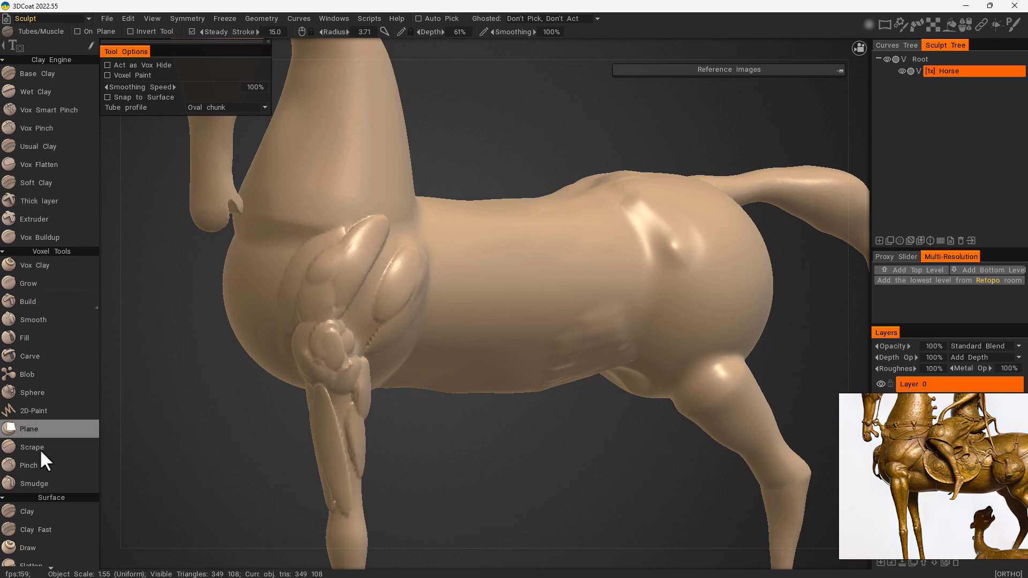
pyautogui.press('space')
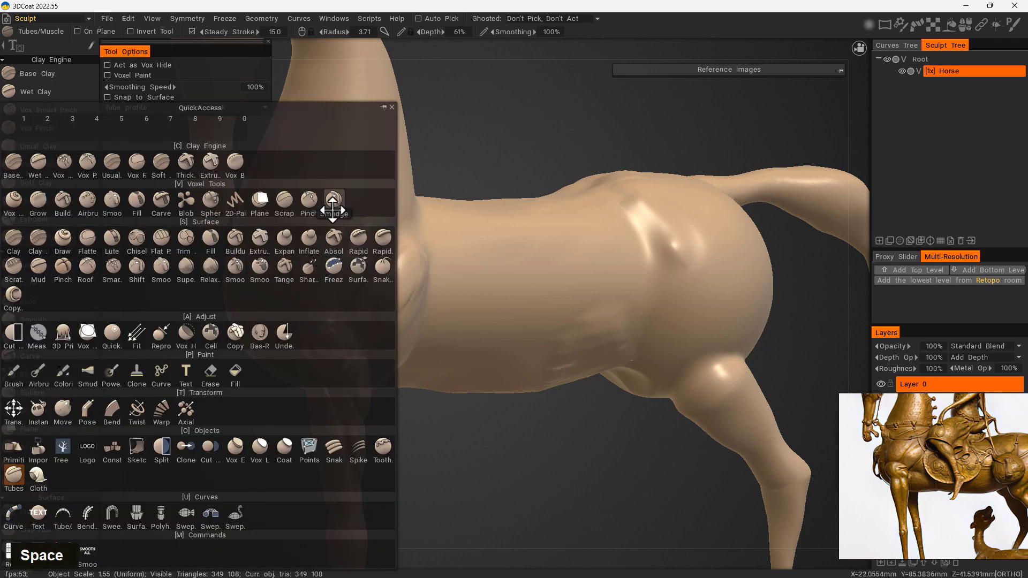
pyautogui.click(284, 201)
pyautogui.moveTo(487, 275); pyautogui.dragTo(396, 278, button='right')
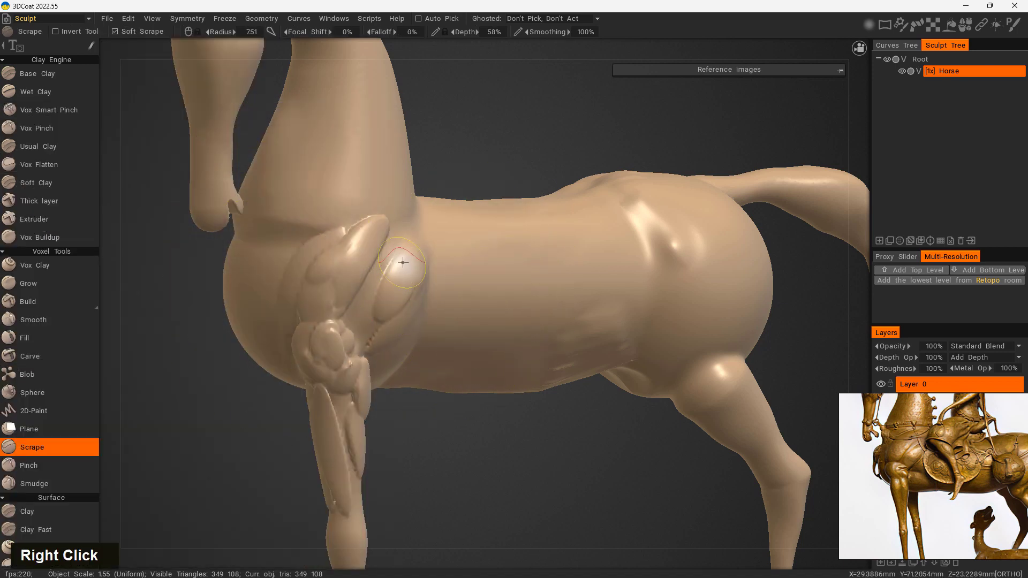
pyautogui.moveTo(399, 447); pyautogui.dragTo(423, 452)
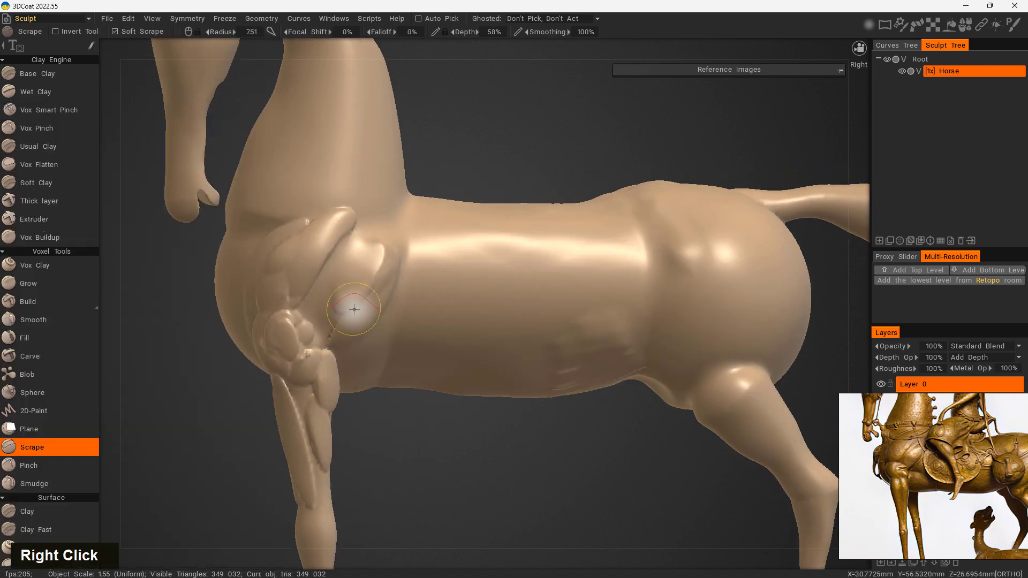
pyautogui.moveTo(381, 273)
pyautogui.mouseDown()
pyautogui.moveTo(371, 282)
pyautogui.moveTo(380, 258)
pyautogui.mouseUp()
pyautogui.moveTo(394, 310); pyautogui.dragTo(387, 310, button='right')
pyautogui.moveTo(351, 222)
pyautogui.mouseDown()
pyautogui.moveTo(325, 252)
pyautogui.moveTo(301, 259)
pyautogui.mouseUp()
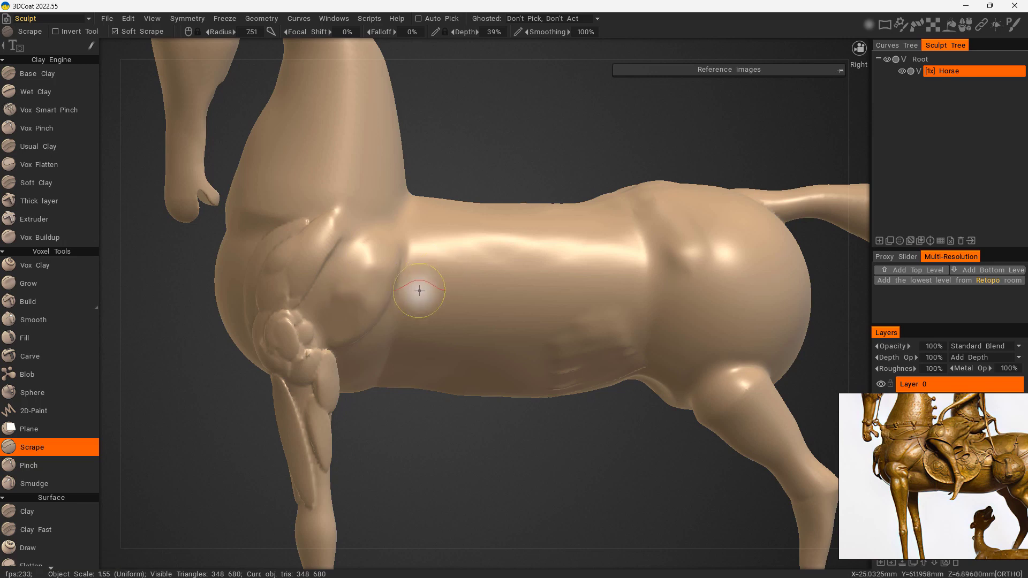
# Step: Scrape the front shoulder tubes and their seams down to the leg joint with radius 4.85 and depth 17%
pyautogui.moveTo(444, 268)
pyautogui.mouseDown(button='right')
pyautogui.moveTo(451, 288)
pyautogui.moveTo(437, 287)
pyautogui.mouseUp(button='right')
pyautogui.moveTo(274, 47)
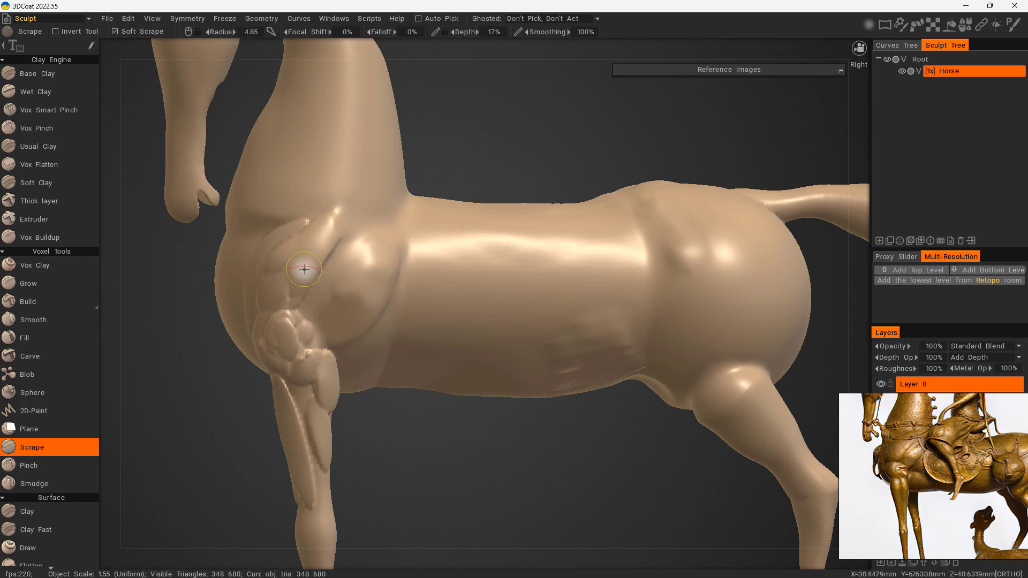
pyautogui.moveTo(203, 427); pyautogui.dragTo(266, 371)
pyautogui.moveTo(330, 227)
pyautogui.mouseDown()
pyautogui.moveTo(252, 310)
pyautogui.moveTo(222, 385)
pyautogui.mouseUp()
pyautogui.moveTo(343, 243)
pyautogui.mouseDown()
pyautogui.moveTo(270, 328)
pyautogui.moveTo(305, 393)
pyautogui.mouseUp()
# Step: Scrape the muscle tubes on the outer side of the upper front leg
pyautogui.moveTo(435, 464); pyautogui.dragTo(385, 444)
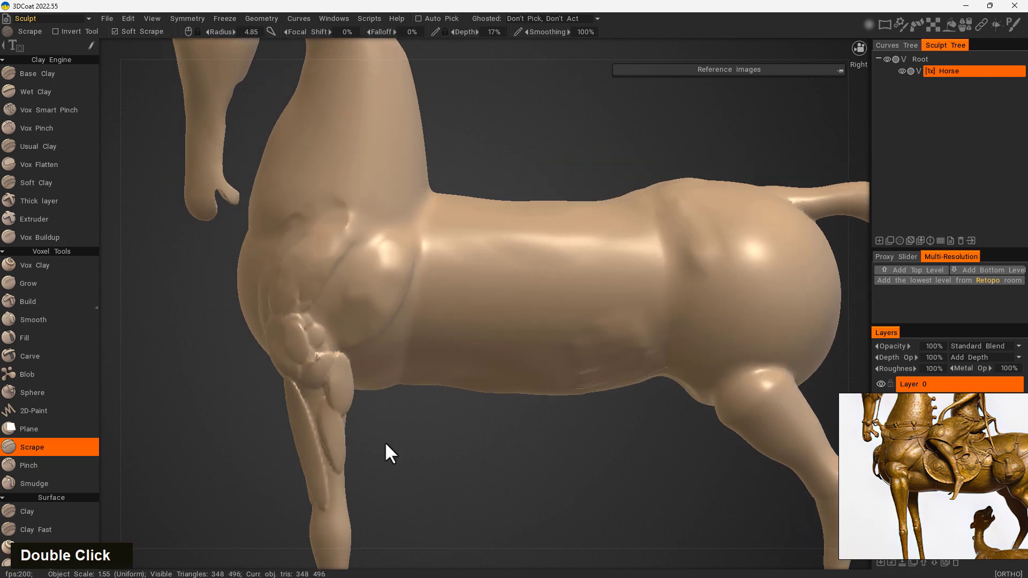
pyautogui.moveTo(341, 368)
pyautogui.mouseDown()
pyautogui.moveTo(337, 399)
pyautogui.moveTo(356, 459)
pyautogui.moveTo(344, 483)
pyautogui.mouseUp()
pyautogui.moveTo(435, 499); pyautogui.dragTo(386, 494)
pyautogui.moveTo(343, 400); pyautogui.dragTo(341, 427)
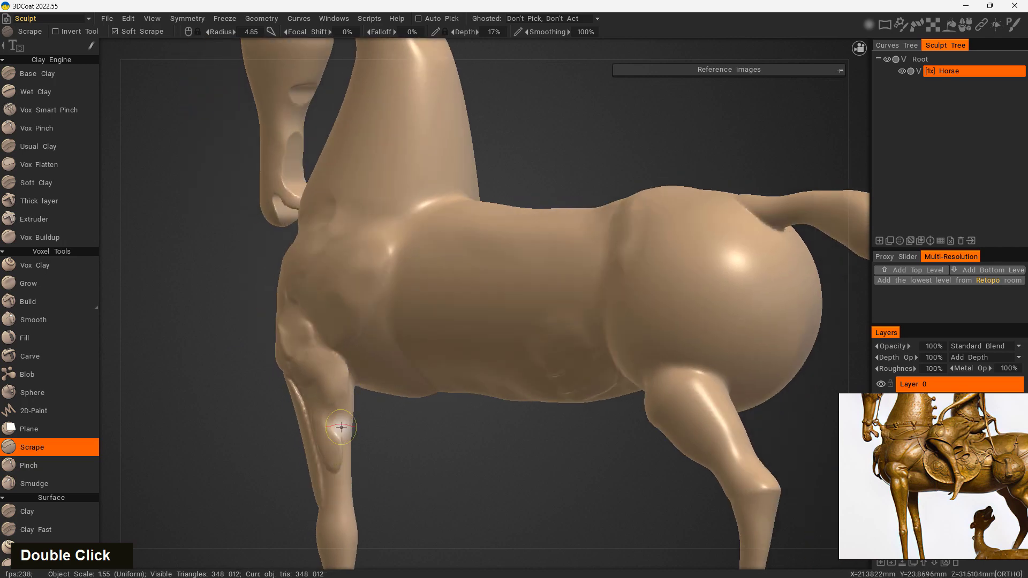
# Step: Try to scrape the long muscle strips along the front leg, and undo the last strokes
pyautogui.moveTo(423, 502); pyautogui.dragTo(522, 503)
pyautogui.moveTo(319, 385); pyautogui.dragTo(337, 508)
pyautogui.moveTo(422, 513); pyautogui.dragTo(354, 459)
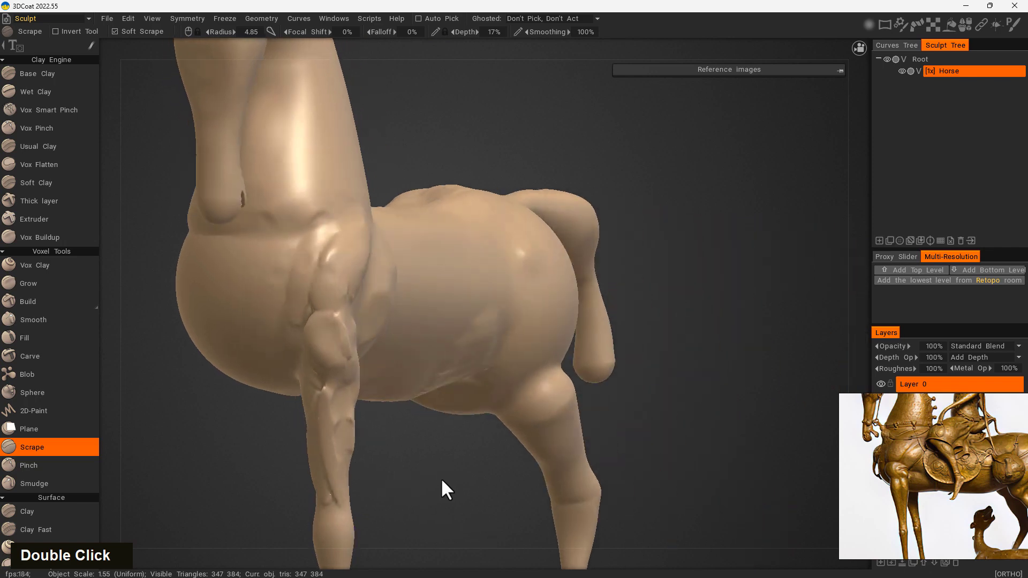
pyautogui.hotkey('ctrl', 'z')
pyautogui.hotkey('ctrl', 'z')
pyautogui.hotkey('ctrl', 'z')
pyautogui.hotkey('ctrl', 'z')
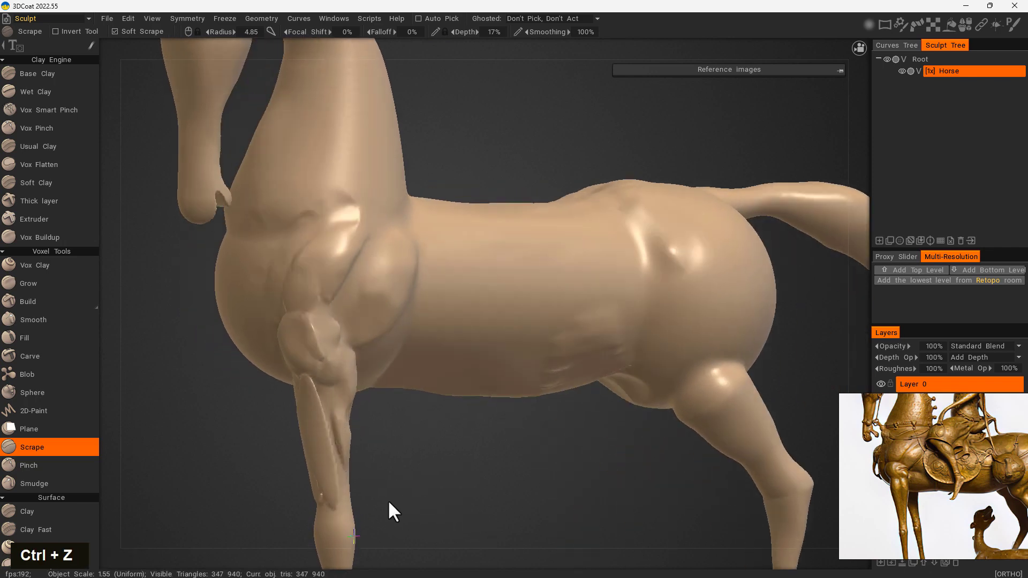
# Step: Smooth the muscle strips on the front leg and the seams between the shoulder muscles
pyautogui.moveTo(388, 500); pyautogui.dragTo(363, 497)
pyautogui.moveTo(321, 403)
pyautogui.keyDown('shift'); pyautogui.mouseDown()
pyautogui.moveTo(307, 390)
pyautogui.moveTo(333, 531)
pyautogui.mouseUp(); pyautogui.keyUp('shift')
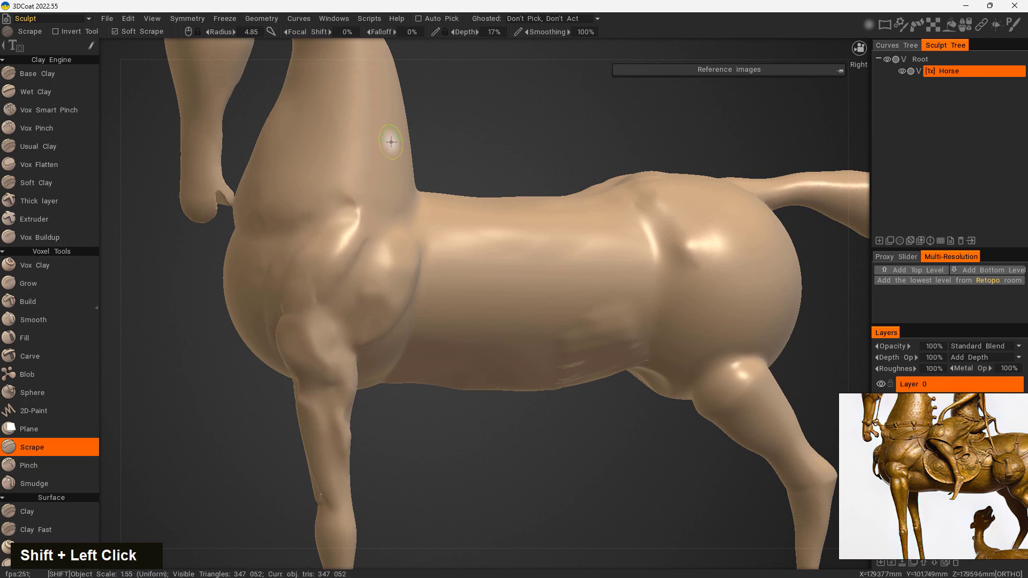
pyautogui.moveTo(460, 480); pyautogui.dragTo(408, 428)
pyautogui.keyDown('shift'); pyautogui.moveTo(365, 354); pyautogui.dragTo(434, 248); pyautogui.keyUp('shift')
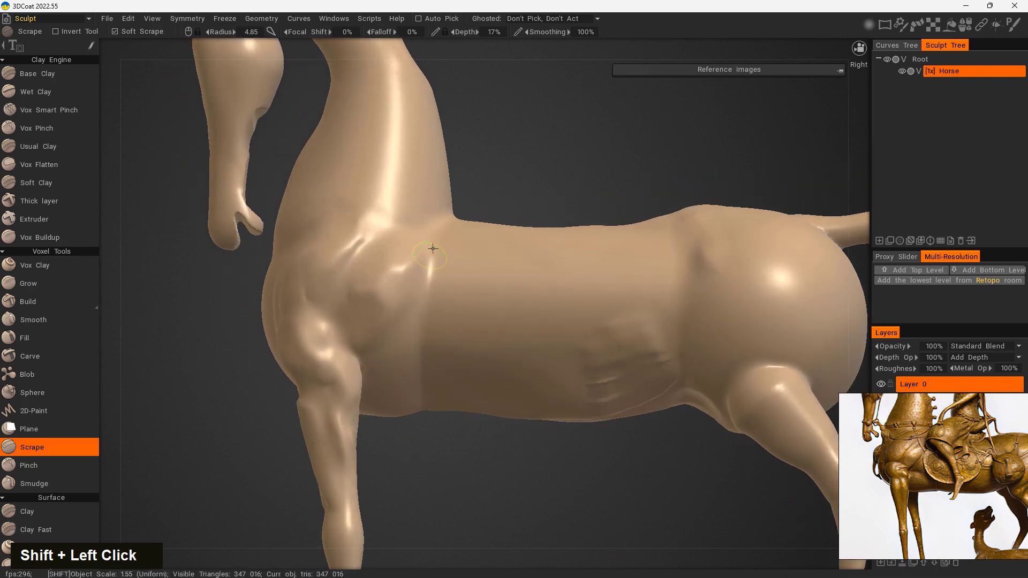
# Step: Smooth the front side of the leg joint and the front leg muscles down toward the knee
pyautogui.moveTo(407, 504)
pyautogui.mouseDown()
pyautogui.moveTo(436, 519)
pyautogui.moveTo(536, 517)
pyautogui.mouseUp()
pyautogui.keyDown('shift'); pyautogui.moveTo(423, 517); pyautogui.dragTo(346, 489); pyautogui.keyUp('shift')
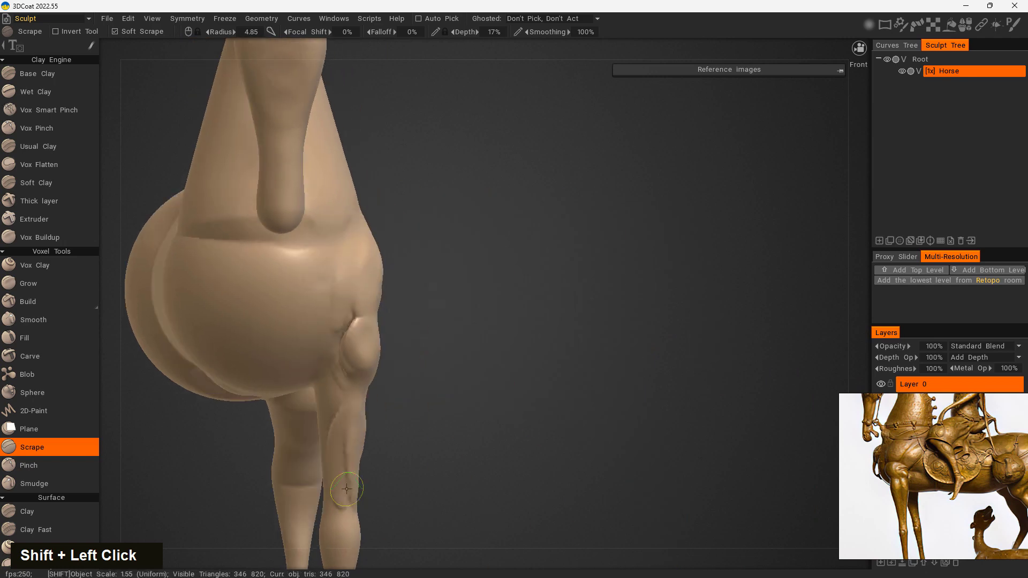
pyautogui.keyDown('shift'); pyautogui.moveTo(345, 331); pyautogui.dragTo(352, 316); pyautogui.keyUp('shift')
pyautogui.keyDown('shift'); pyautogui.moveTo(473, 473); pyautogui.dragTo(342, 483); pyautogui.keyUp('shift')
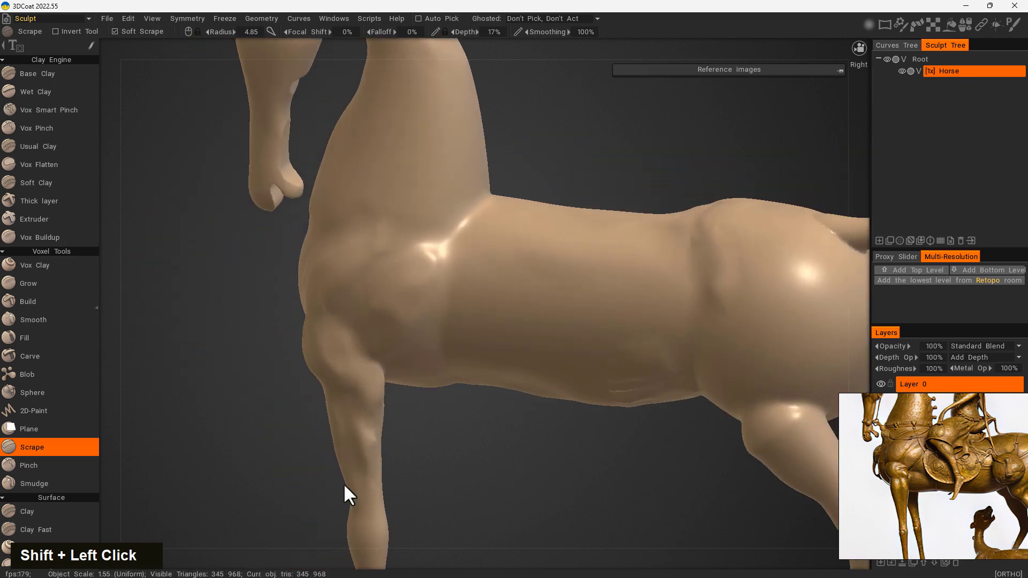
# Step: Scrape down the ridge at the front of the horse's haunch with a brush radius of 10.7
pyautogui.keyDown('alt'); pyautogui.moveTo(547, 461); pyautogui.dragTo(406, 429, button='middle'); pyautogui.keyUp('alt')
pyautogui.keyDown('alt'); pyautogui.moveTo(406, 429); pyautogui.dragTo(516, 448); pyautogui.keyUp('alt')
pyautogui.moveTo(516, 448); pyautogui.dragTo(465, 423, button='right')
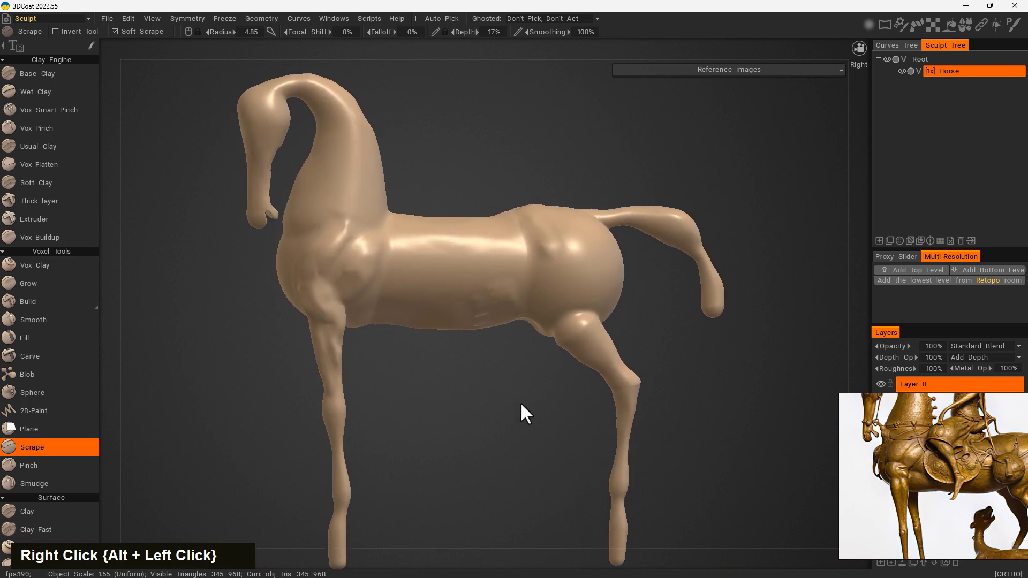
pyautogui.moveTo(584, 270); pyautogui.dragTo(599, 269, button='right')
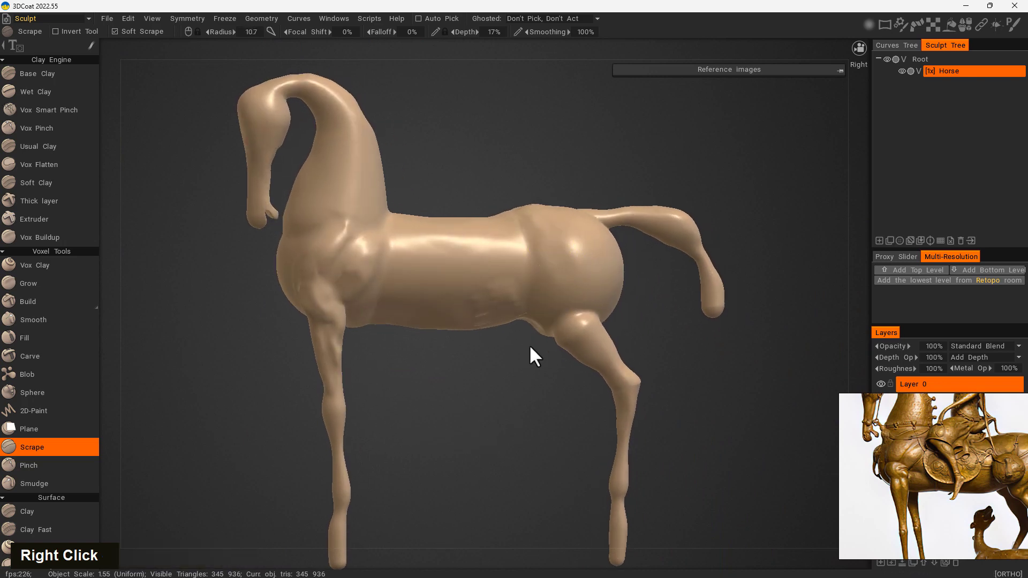
pyautogui.moveTo(687, 395); pyautogui.dragTo(691, 399)
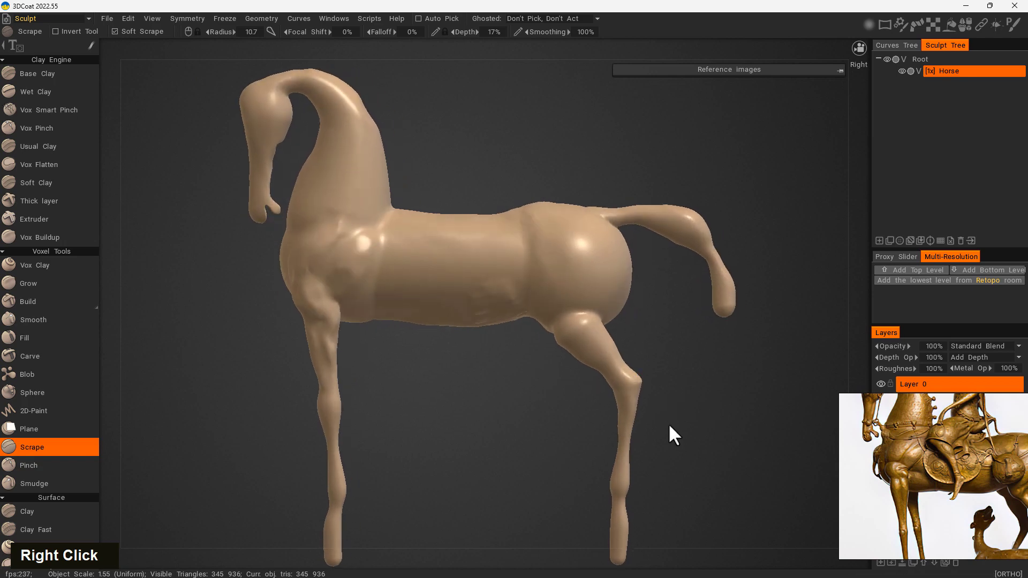
# Step: Bring the statue's hindquarters into view in the reference and build Usual Clay muscle strokes where the hind leg meets the belly
pyautogui.moveTo(965, 503); pyautogui.dragTo(907, 493)
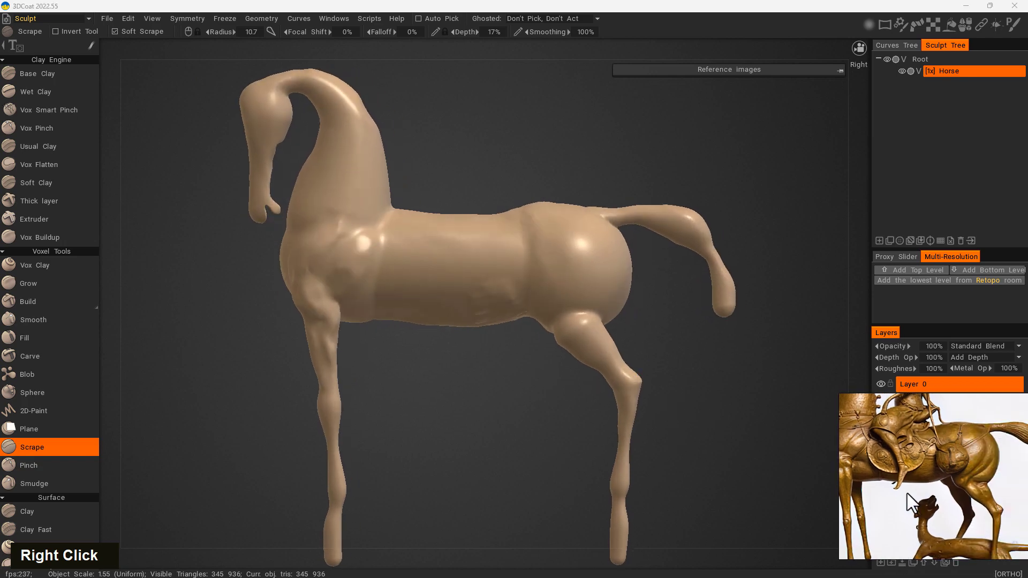
pyautogui.rightClick(53, 147)
pyautogui.moveTo(589, 295); pyautogui.dragTo(651, 356, button='right')
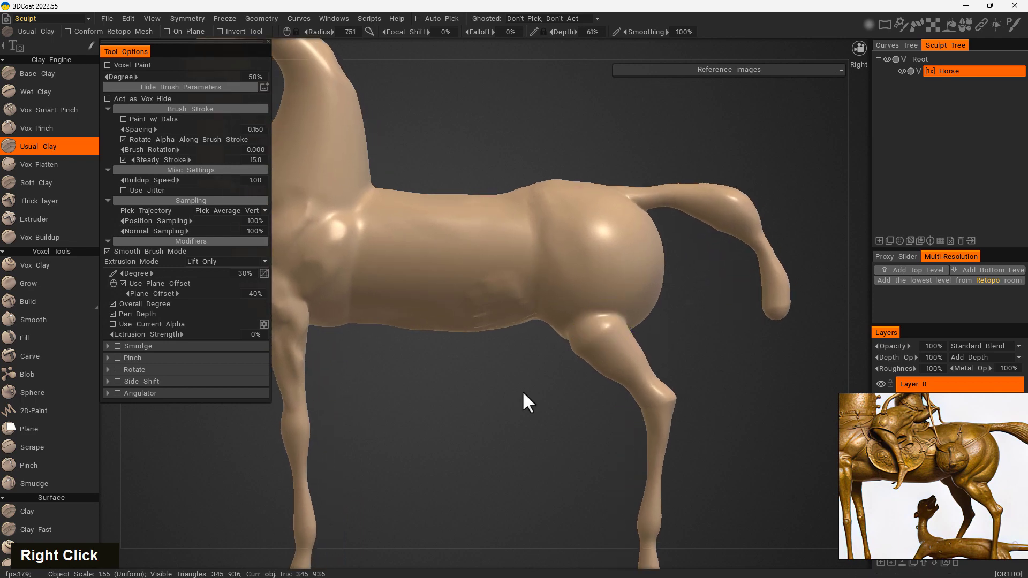
pyautogui.moveTo(590, 309)
pyautogui.mouseDown()
pyautogui.moveTo(572, 337)
pyautogui.moveTo(585, 322)
pyautogui.moveTo(563, 315)
pyautogui.mouseUp()
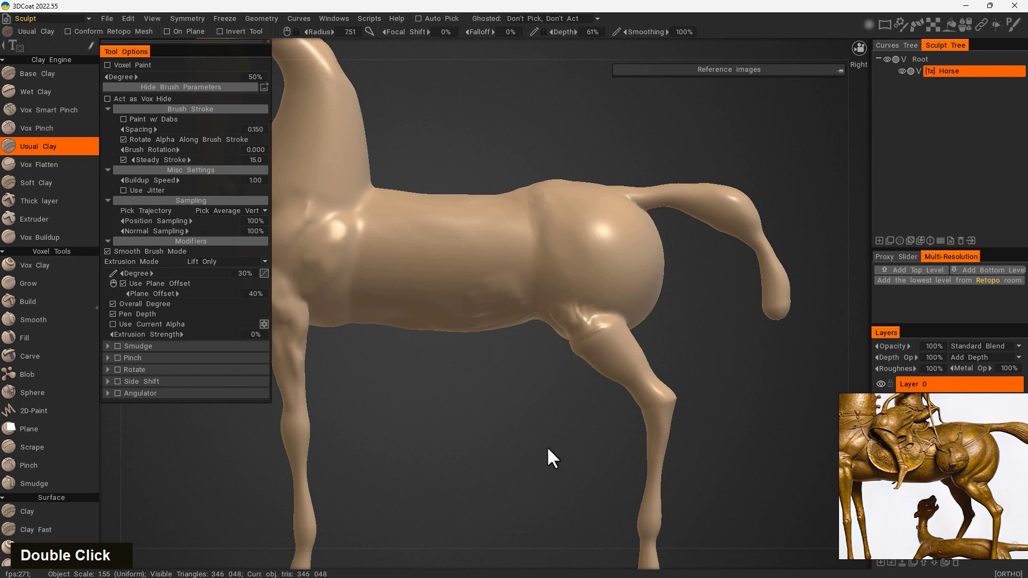
pyautogui.moveTo(552, 458)
pyautogui.mouseDown()
pyautogui.moveTo(580, 427)
pyautogui.moveTo(577, 386)
pyautogui.moveTo(507, 439)
pyautogui.mouseUp()
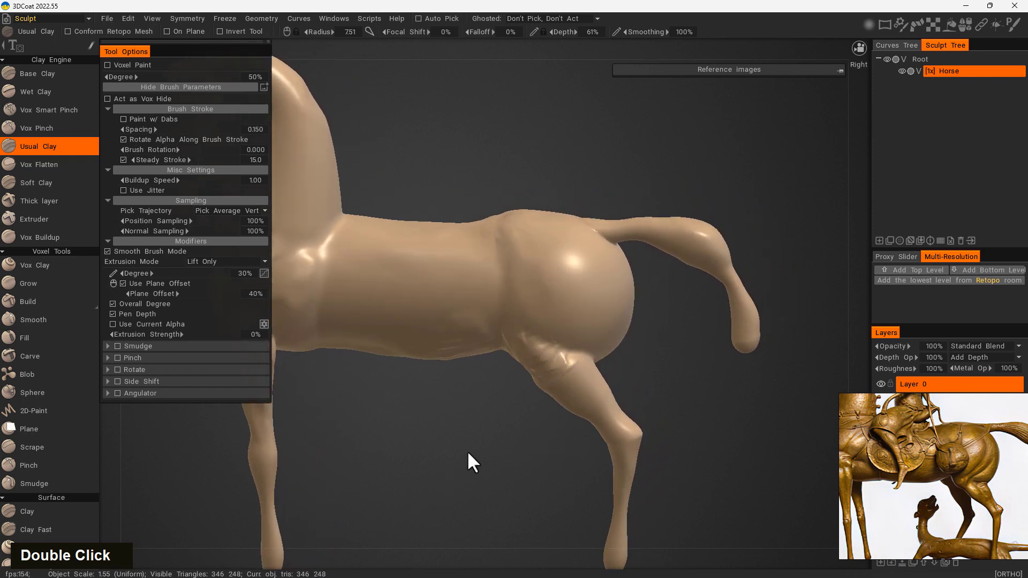
# Step: Build vertical muscle strands across the side of the haunch with Usual Clay
pyautogui.moveTo(559, 334); pyautogui.dragTo(574, 265)
pyautogui.moveTo(468, 385); pyautogui.dragTo(471, 506)
pyautogui.moveTo(593, 341); pyautogui.dragTo(619, 286)
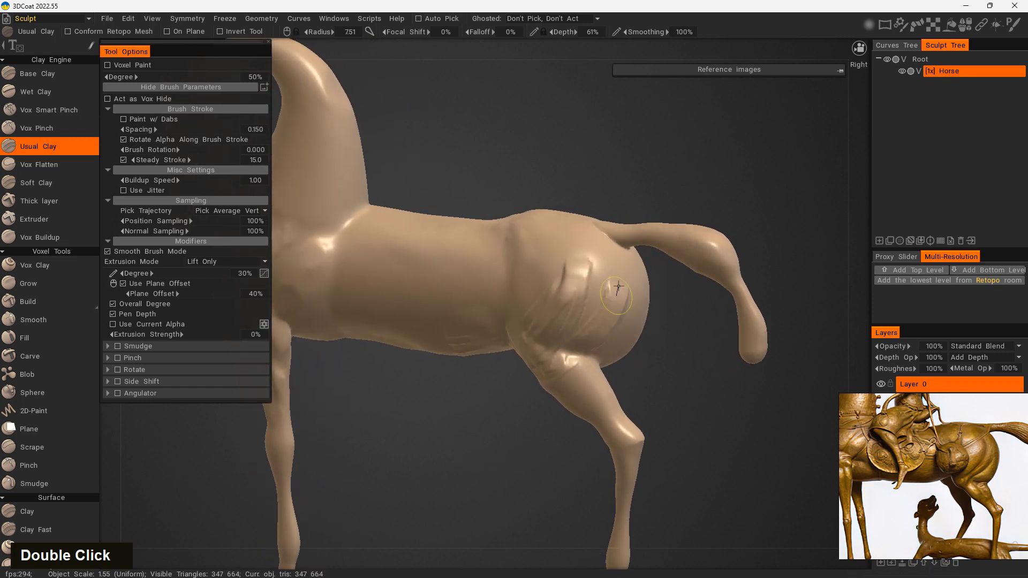
pyautogui.moveTo(495, 450)
pyautogui.mouseDown()
pyautogui.moveTo(487, 467)
pyautogui.moveTo(538, 456)
pyautogui.mouseUp()
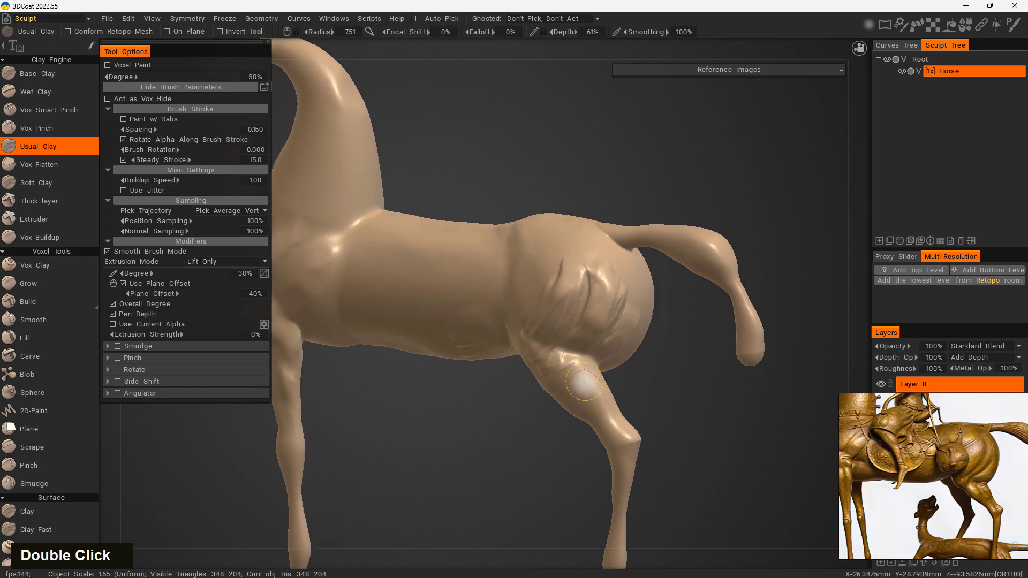
# Step: Add Usual Clay muscle strokes along the upper hind leg and up the front of the haunch
pyautogui.moveTo(663, 420)
pyautogui.mouseDown()
pyautogui.moveTo(619, 533)
pyautogui.moveTo(573, 394)
pyautogui.moveTo(593, 402)
pyautogui.mouseUp()
pyautogui.moveTo(660, 437); pyautogui.dragTo(647, 436)
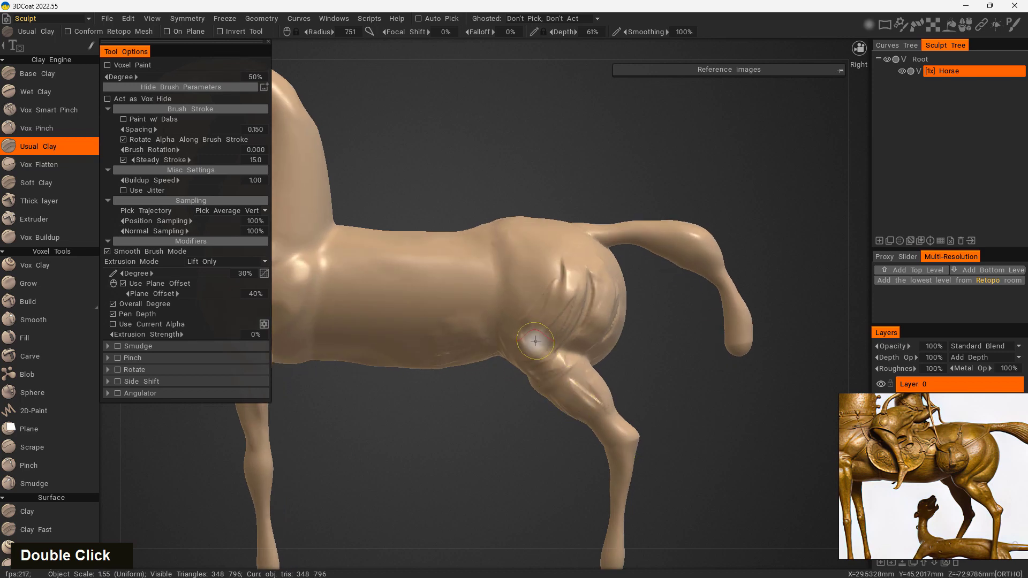
pyautogui.moveTo(473, 448); pyautogui.dragTo(470, 423)
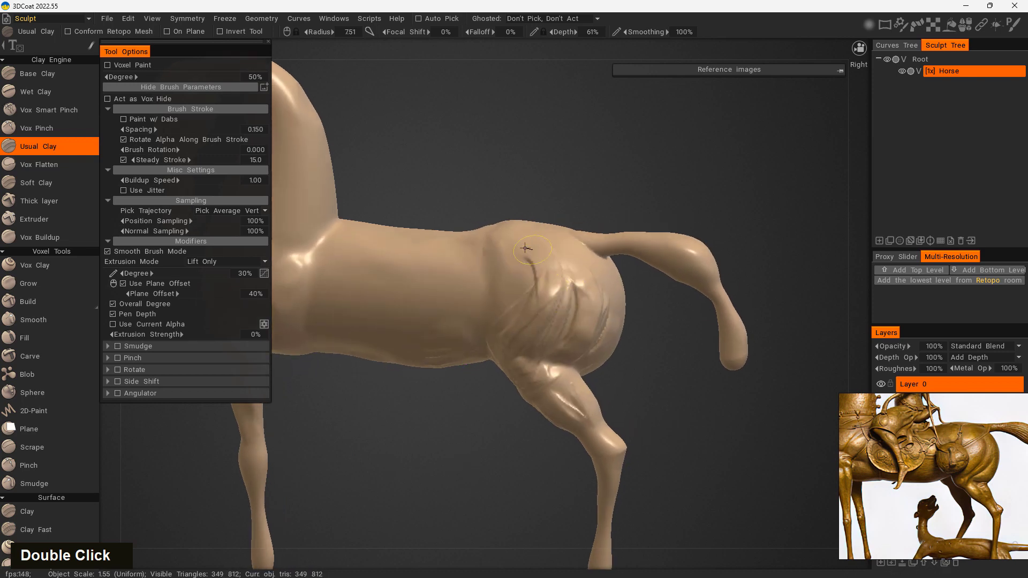
pyautogui.moveTo(526, 248); pyautogui.dragTo(527, 298)
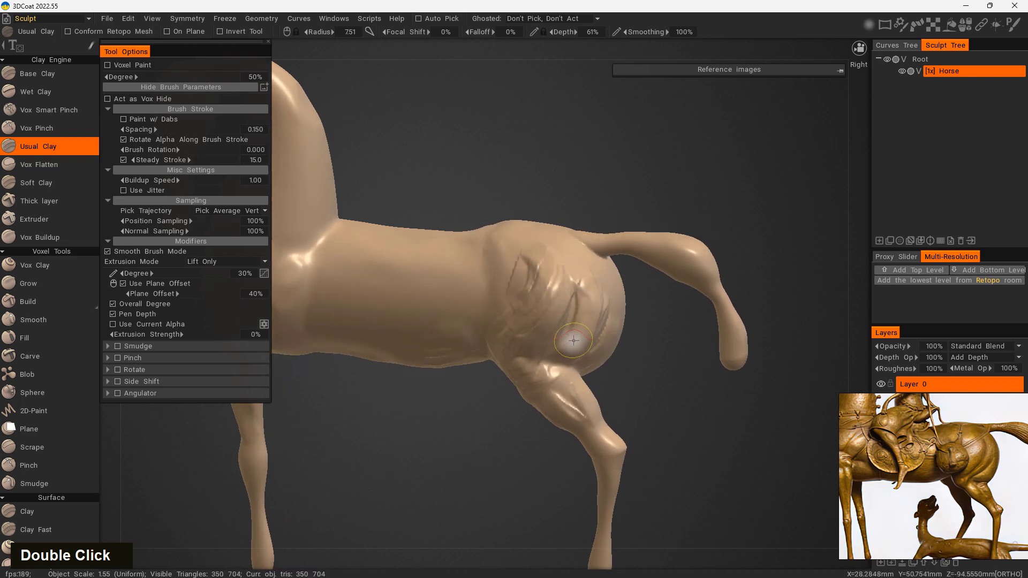
# Step: Smooth the clay strands on the haunch and the upper hind leg into rounded muscle forms
pyautogui.keyDown('shift'); pyautogui.moveTo(560, 352); pyautogui.dragTo(569, 347); pyautogui.keyUp('shift')
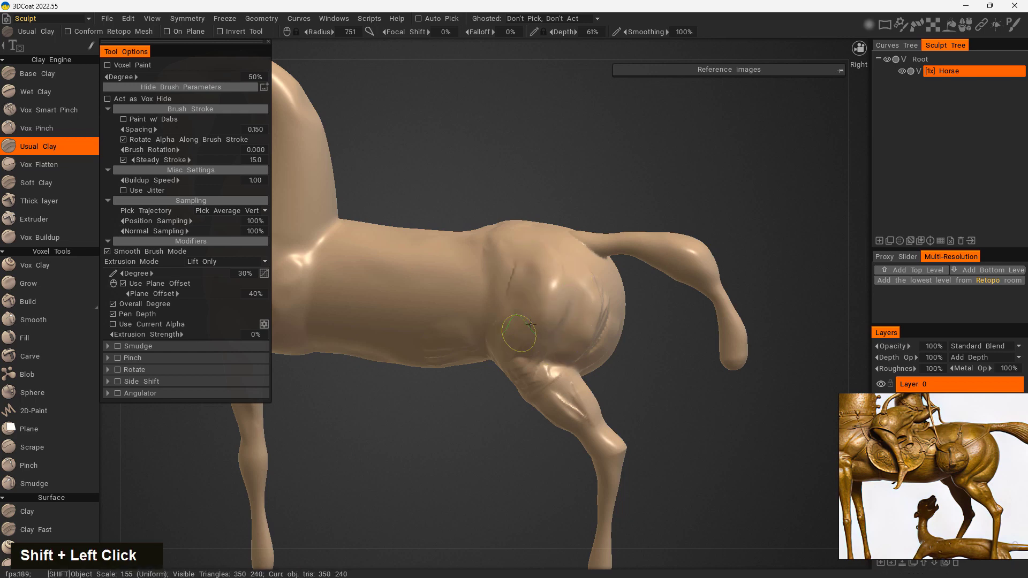
pyautogui.keyDown('shift'); pyautogui.moveTo(541, 383); pyautogui.dragTo(529, 390); pyautogui.keyUp('shift')
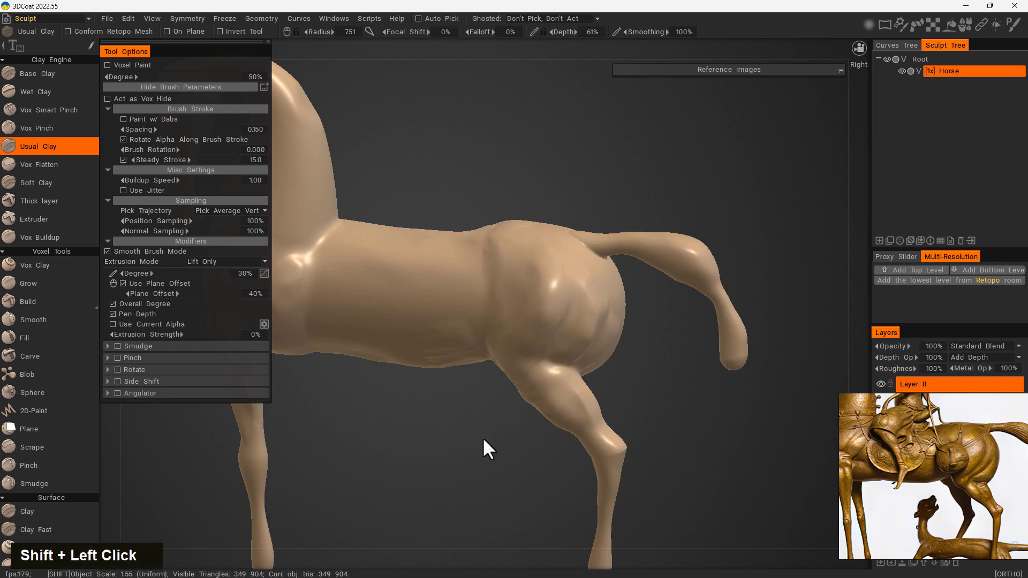
pyautogui.moveTo(484, 439); pyautogui.dragTo(521, 501)
# Step: Smooth the rough wrinkles on the flank and along the underside of the belly
pyautogui.keyDown('alt'); pyautogui.moveTo(474, 438); pyautogui.dragTo(567, 455, button='middle'); pyautogui.keyUp('alt')
pyautogui.moveTo(567, 454); pyautogui.dragTo(568, 407)
pyautogui.keyDown('shift'); pyautogui.moveTo(568, 335); pyautogui.dragTo(547, 356); pyautogui.keyUp('shift')
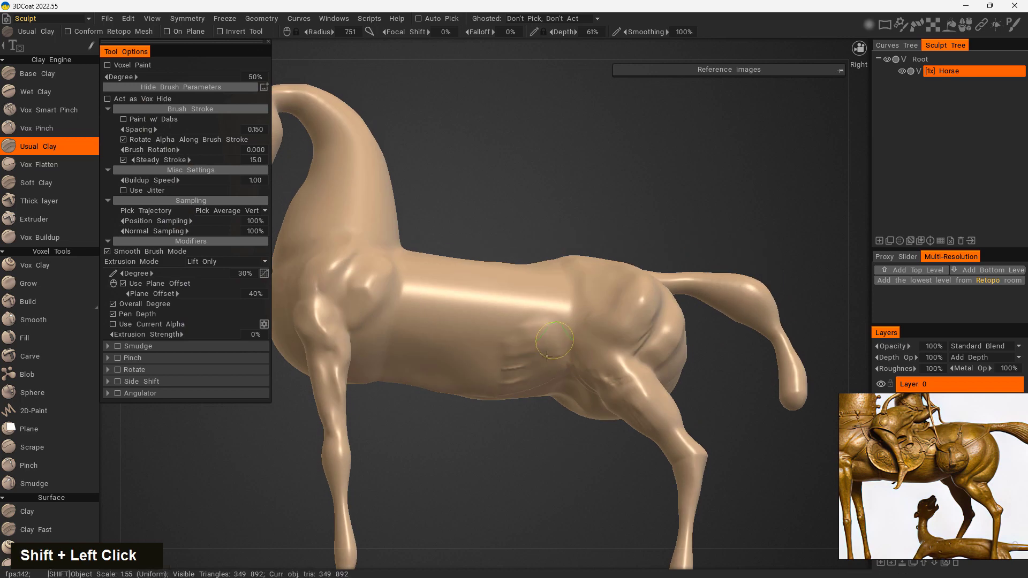
pyautogui.moveTo(474, 482); pyautogui.dragTo(554, 374)
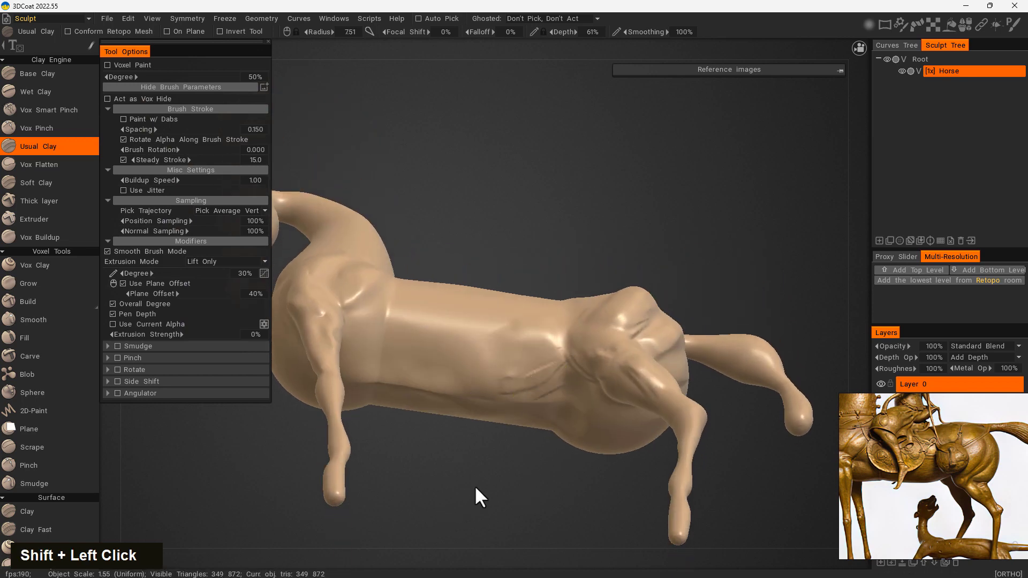
pyautogui.keyDown('shift'); pyautogui.moveTo(525, 457); pyautogui.dragTo(524, 539); pyautogui.keyUp('shift')
pyautogui.moveTo(452, 417)
pyautogui.mouseDown()
pyautogui.moveTo(514, 390)
pyautogui.moveTo(477, 401)
pyautogui.mouseUp()
pyautogui.keyDown('shift'); pyautogui.moveTo(426, 453); pyautogui.dragTo(482, 563); pyautogui.keyUp('shift')
pyautogui.keyDown('alt'); pyautogui.moveTo(494, 462); pyautogui.dragTo(524, 451, button='middle'); pyautogui.keyUp('alt')
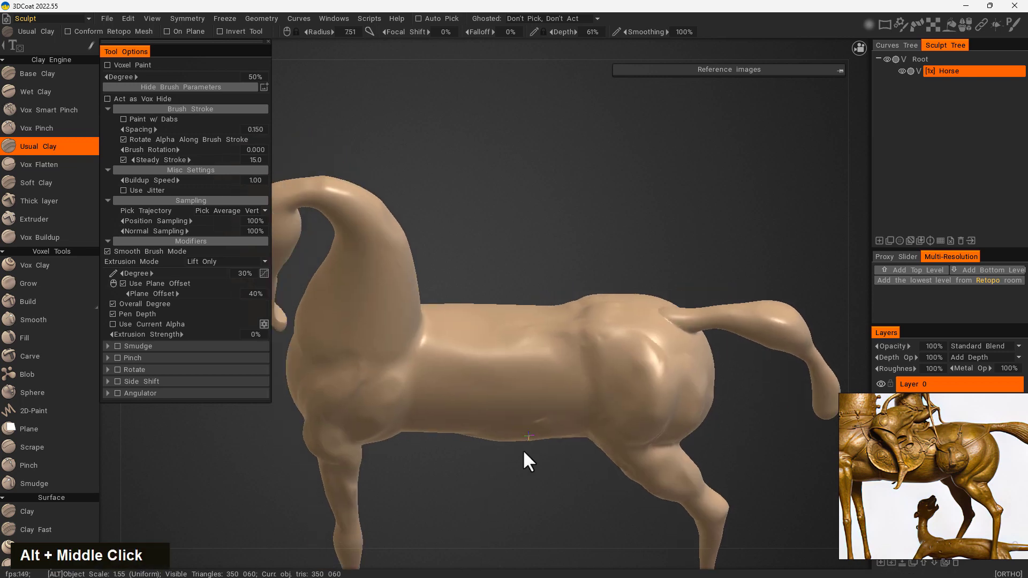
# Step: Smooth the transition between the flank and the front of the haunch
pyautogui.keyDown('alt'); pyautogui.moveTo(524, 451); pyautogui.dragTo(439, 472); pyautogui.keyUp('alt')
pyautogui.keyDown('alt'); pyautogui.moveTo(439, 471); pyautogui.dragTo(523, 474, button='middle'); pyautogui.keyUp('alt')
pyautogui.moveTo(602, 346)
pyautogui.keyDown('shift'); pyautogui.mouseDown()
pyautogui.moveTo(562, 332)
pyautogui.moveTo(613, 361)
pyautogui.mouseUp(); pyautogui.keyUp('shift')
pyautogui.moveTo(599, 482)
pyautogui.keyDown('shift'); pyautogui.mouseDown()
pyautogui.moveTo(450, 490)
pyautogui.moveTo(466, 459)
pyautogui.moveTo(574, 375)
pyautogui.mouseUp(); pyautogui.keyUp('shift')
pyautogui.moveTo(627, 208)
pyautogui.mouseDown()
pyautogui.moveTo(604, 236)
pyautogui.moveTo(588, 234)
pyautogui.moveTo(623, 240)
pyautogui.mouseUp()
pyautogui.keyDown('shift'); pyautogui.moveTo(444, 412); pyautogui.dragTo(613, 348); pyautogui.keyUp('shift')
# Step: Bring the statue's head and neck into view in the reference and build long Usual Clay muscle strands along the horse's neck
pyautogui.keyDown('alt'); pyautogui.moveTo(613, 348); pyautogui.dragTo(500, 474, button='middle'); pyautogui.keyUp('alt')
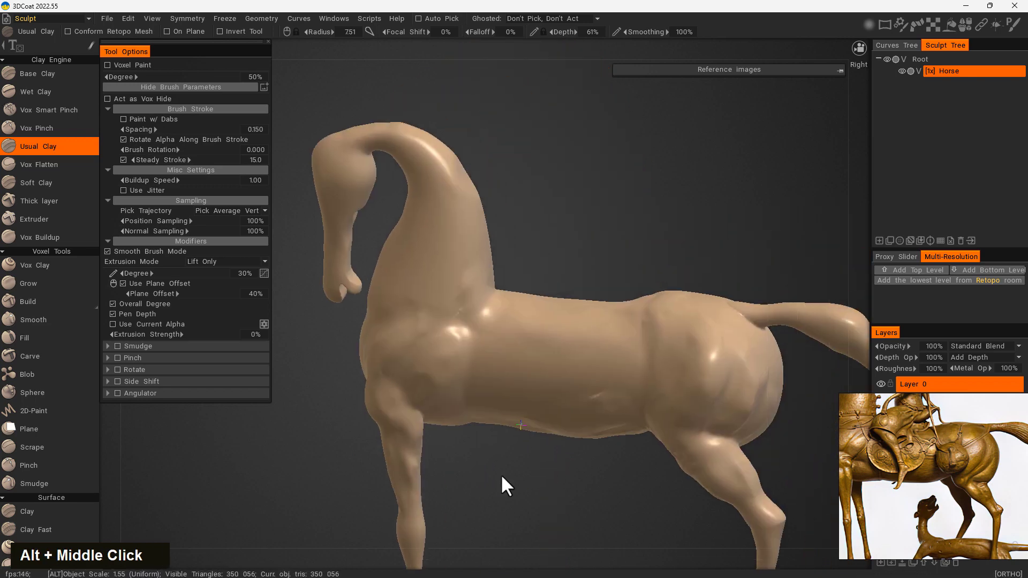
pyautogui.keyDown('alt'); pyautogui.moveTo(501, 474); pyautogui.dragTo(551, 490); pyautogui.keyUp('alt')
pyautogui.moveTo(850, 423); pyautogui.dragTo(937, 513)
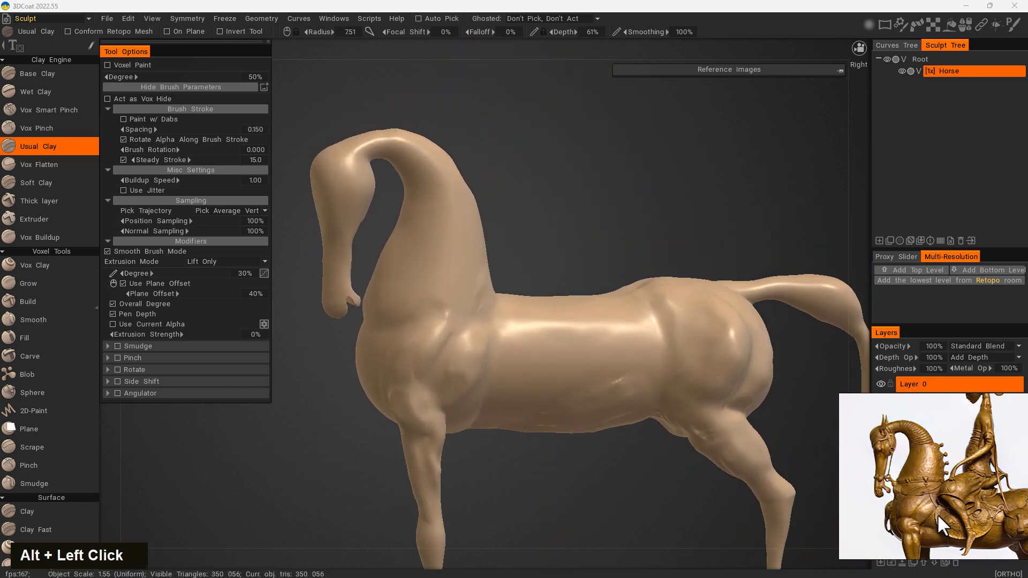
pyautogui.moveTo(414, 345)
pyautogui.mouseDown()
pyautogui.moveTo(424, 223)
pyautogui.moveTo(412, 282)
pyautogui.mouseUp()
pyautogui.moveTo(438, 194)
pyautogui.mouseDown()
pyautogui.moveTo(449, 259)
pyautogui.moveTo(430, 342)
pyautogui.mouseUp()
# Step: Smooth the neck strands and add another clay strand along the side of the neck, blending it in
pyautogui.keyDown('shift'); pyautogui.moveTo(430, 342); pyautogui.dragTo(449, 208); pyautogui.keyUp('shift')
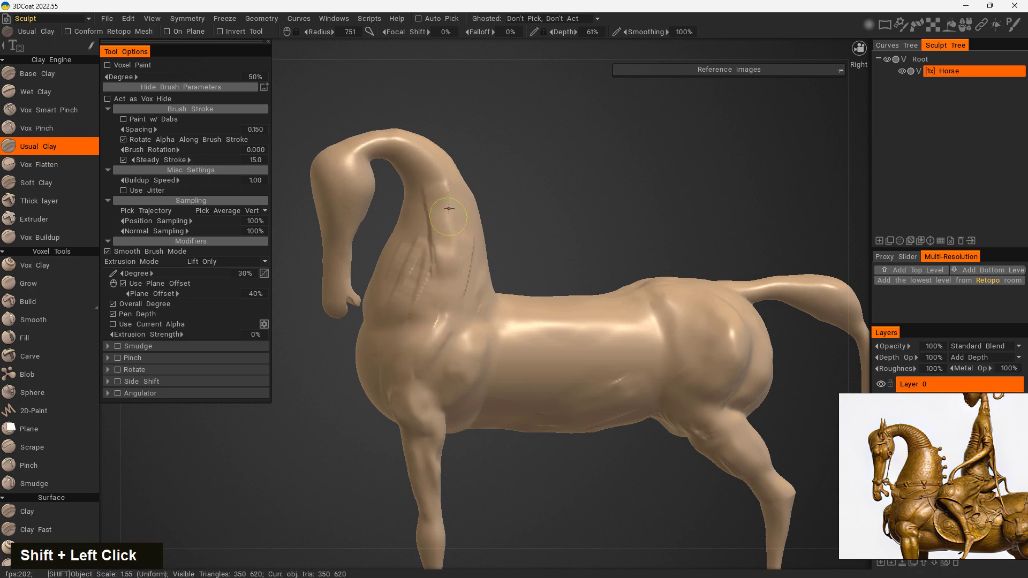
pyautogui.keyDown('alt'); pyautogui.moveTo(452, 286); pyautogui.dragTo(470, 268); pyautogui.keyUp('alt')
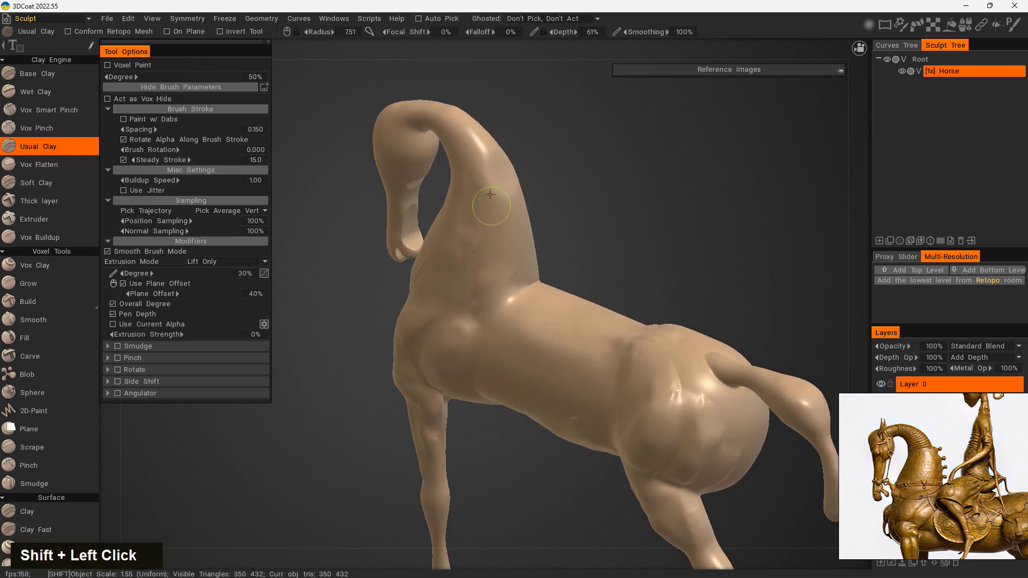
pyautogui.moveTo(481, 199)
pyautogui.mouseDown()
pyautogui.moveTo(478, 261)
pyautogui.moveTo(488, 183)
pyautogui.mouseUp()
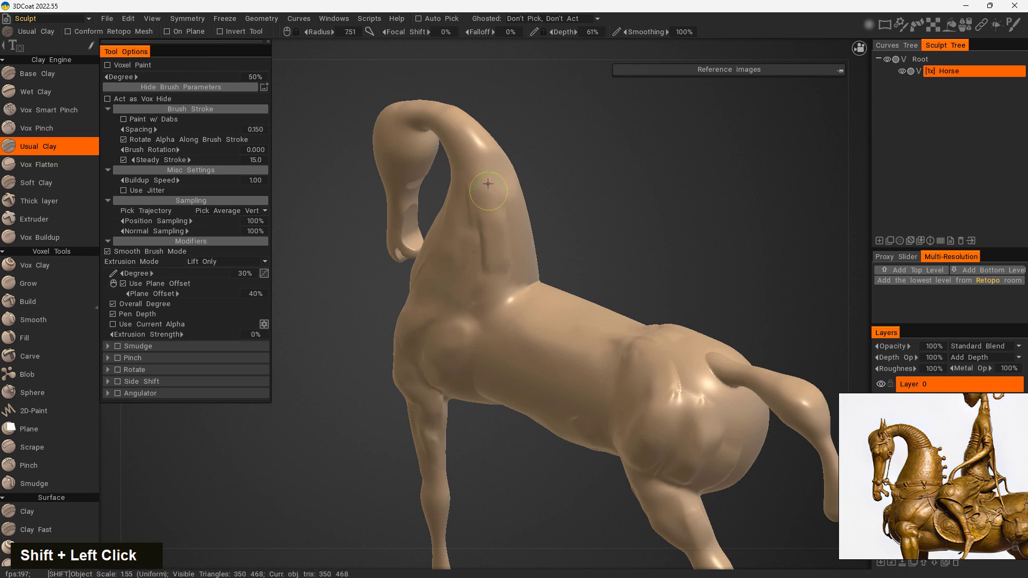
pyautogui.keyDown('alt'); pyautogui.moveTo(459, 423); pyautogui.dragTo(546, 464); pyautogui.keyUp('alt')
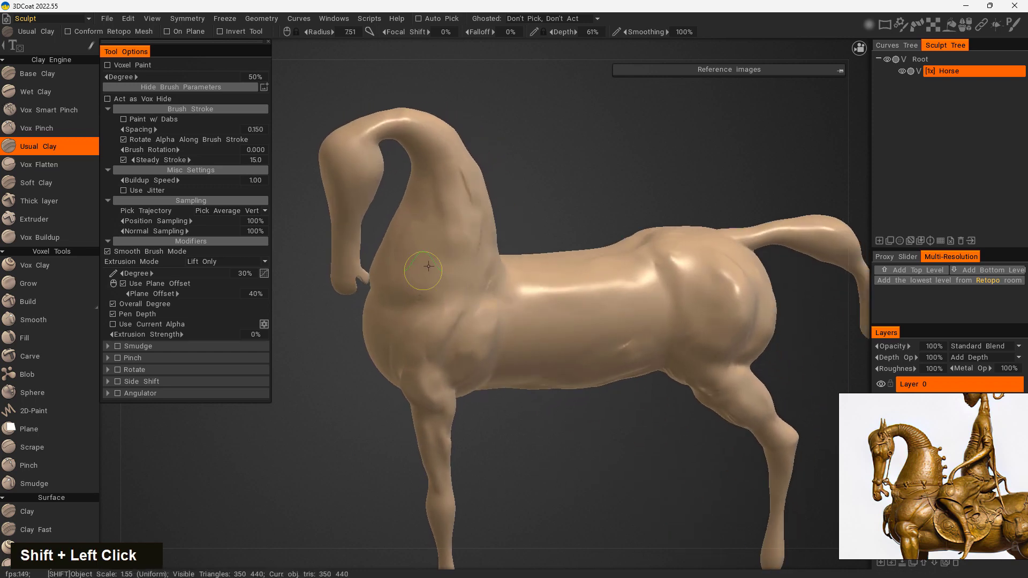
pyautogui.keyDown('shift'); pyautogui.moveTo(474, 200); pyautogui.dragTo(473, 236); pyautogui.keyUp('shift')
pyautogui.keyDown('alt'); pyautogui.moveTo(560, 492); pyautogui.dragTo(530, 463); pyautogui.keyUp('alt')
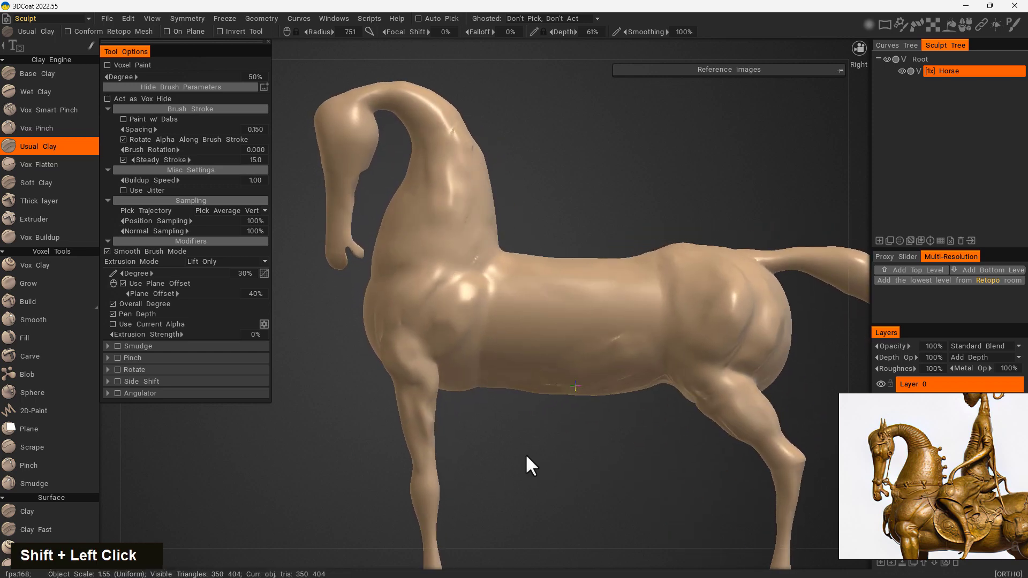
# Step: Build up the horse's cheek with Usual Clay strokes at a brush radius of 5.06 and smooth them
pyautogui.keyDown('alt'); pyautogui.moveTo(560, 238); pyautogui.dragTo(480, 229, button='middle'); pyautogui.keyUp('alt')
pyautogui.keyDown('alt'); pyautogui.moveTo(480, 229); pyautogui.dragTo(523, 220, button='right'); pyautogui.keyUp('alt')
pyautogui.keyDown('alt'); pyautogui.moveTo(523, 220); pyautogui.dragTo(622, 344, button='middle'); pyautogui.keyUp('alt')
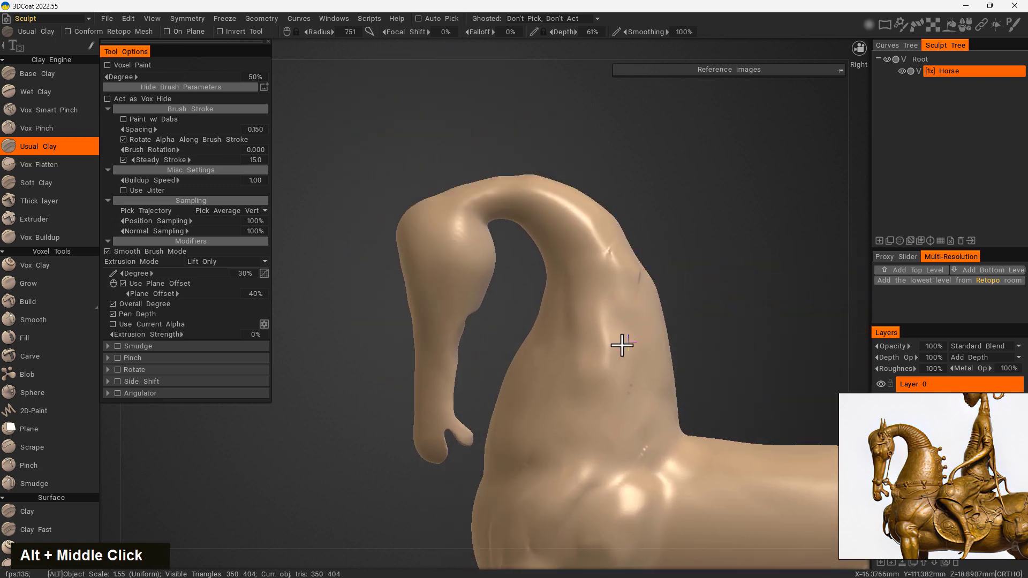
pyautogui.moveTo(474, 256); pyautogui.dragTo(464, 256, button='right')
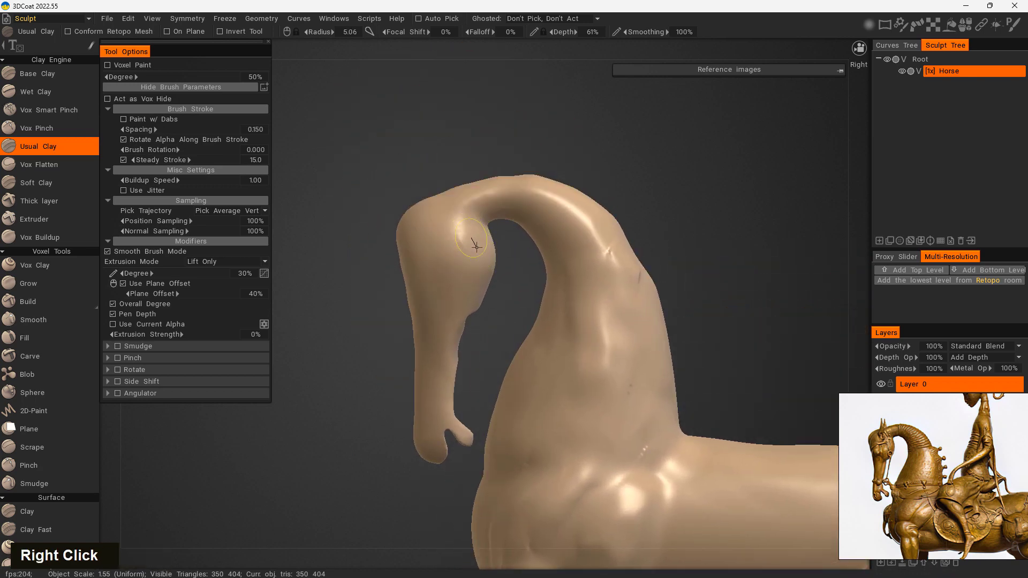
pyautogui.doubleClick(471, 287)
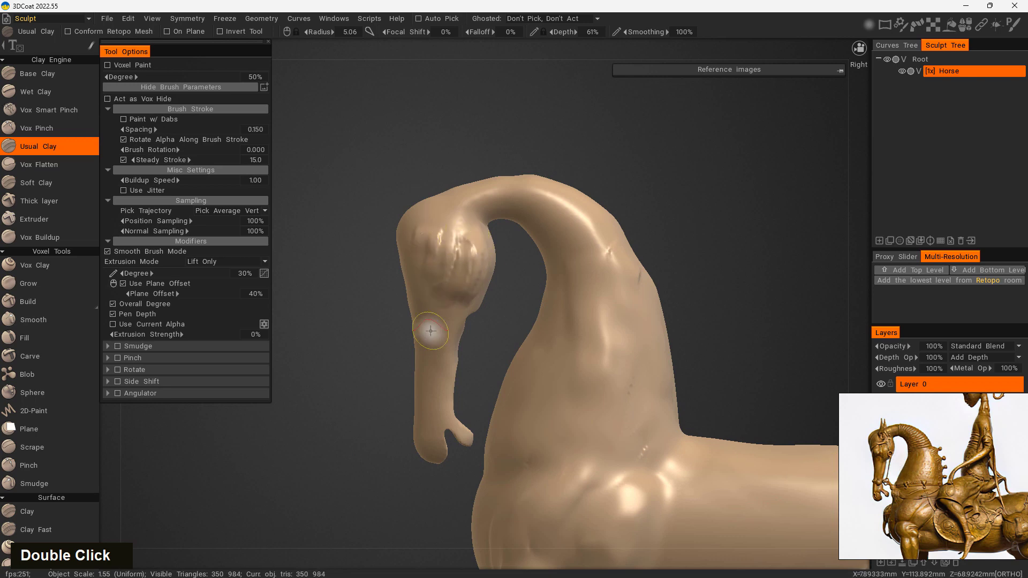
pyautogui.keyDown('shift'); pyautogui.moveTo(471, 275); pyautogui.dragTo(444, 278); pyautogui.keyUp('shift')
# Step: Shape the cheek and the area below it on the side of the head with further Usual Clay strokes
pyautogui.moveTo(374, 437); pyautogui.dragTo(436, 318)
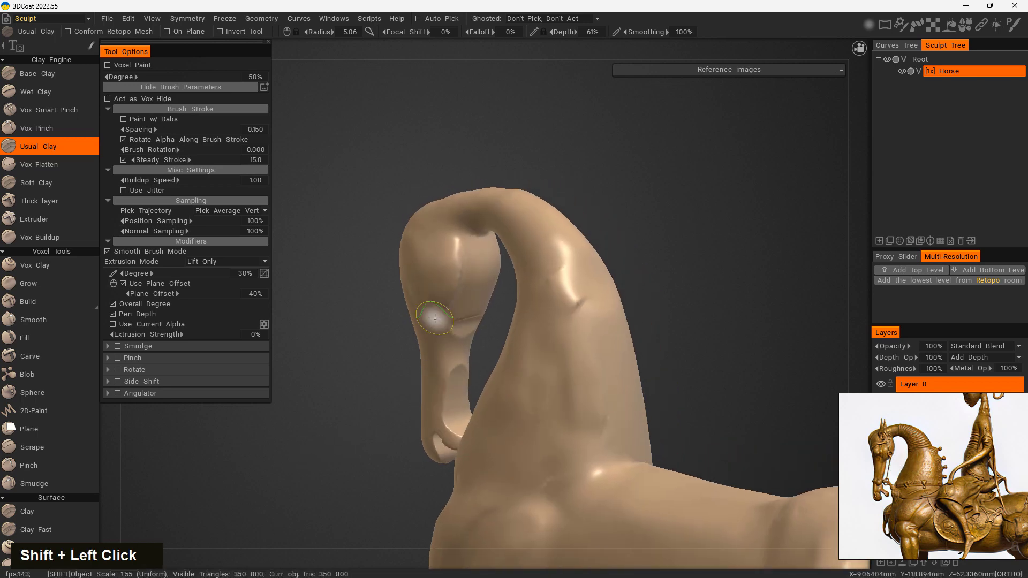
pyautogui.moveTo(349, 433); pyautogui.dragTo(404, 413)
pyautogui.moveTo(454, 233); pyautogui.dragTo(468, 287)
pyautogui.moveTo(425, 315)
pyautogui.mouseDown()
pyautogui.moveTo(455, 249)
pyautogui.moveTo(416, 320)
pyautogui.mouseUp()
pyautogui.moveTo(325, 478); pyautogui.dragTo(440, 465)
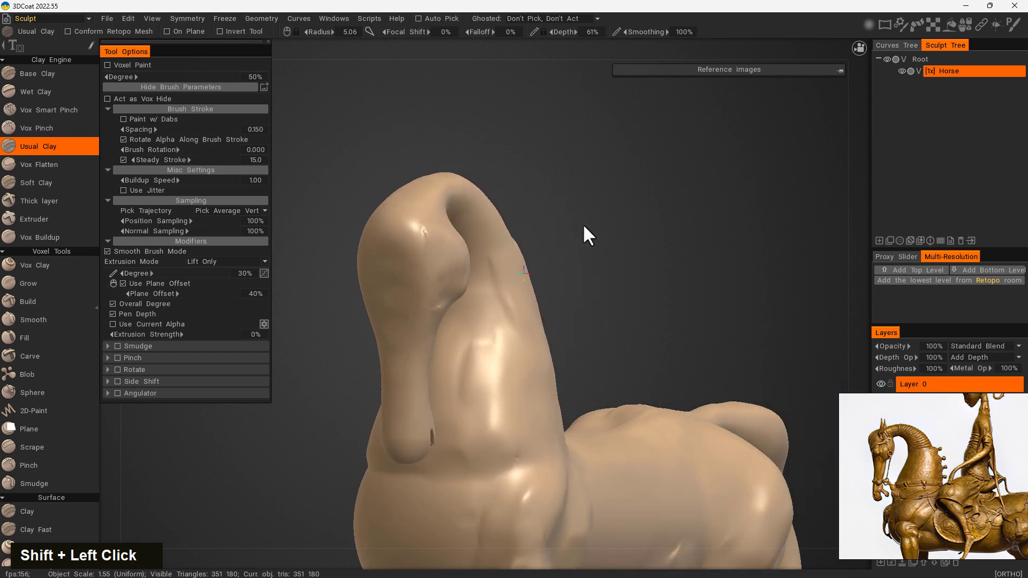
# Step: Add clay strokes down the cheek from the front of the head and smooth the brow and face
pyautogui.moveTo(582, 223); pyautogui.dragTo(632, 227)
pyautogui.moveTo(450, 246); pyautogui.dragTo(450, 295)
pyautogui.moveTo(450, 253); pyautogui.dragTo(461, 335)
pyautogui.moveTo(656, 229); pyautogui.dragTo(541, 247)
pyautogui.keyDown('shift'); pyautogui.moveTo(445, 291); pyautogui.dragTo(388, 273); pyautogui.keyUp('shift')
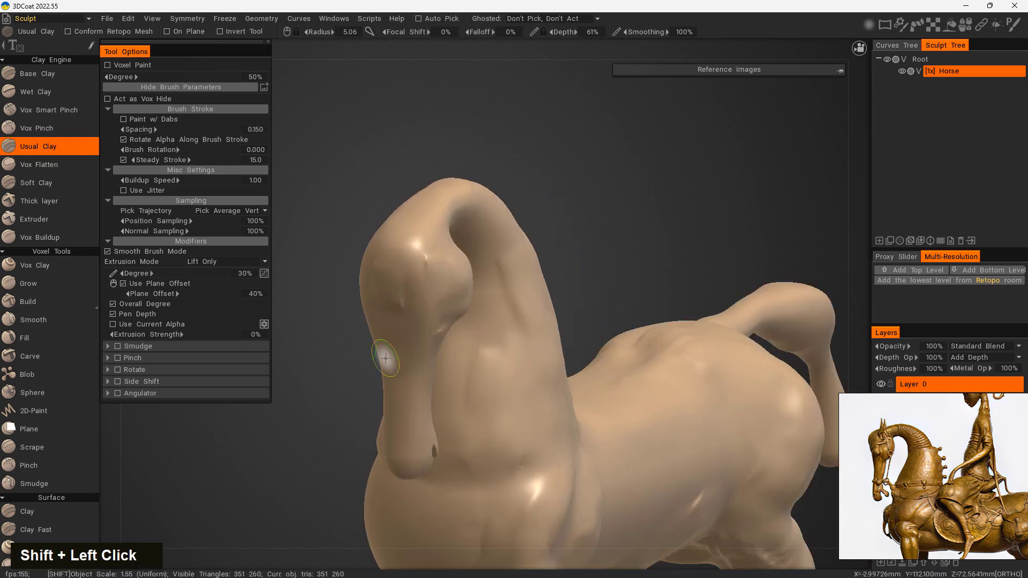
# Step: Add a clay strip along the side of the muzzle at a brush radius of 3.02 and smooth it into the jaw
pyautogui.moveTo(676, 268); pyautogui.dragTo(578, 279)
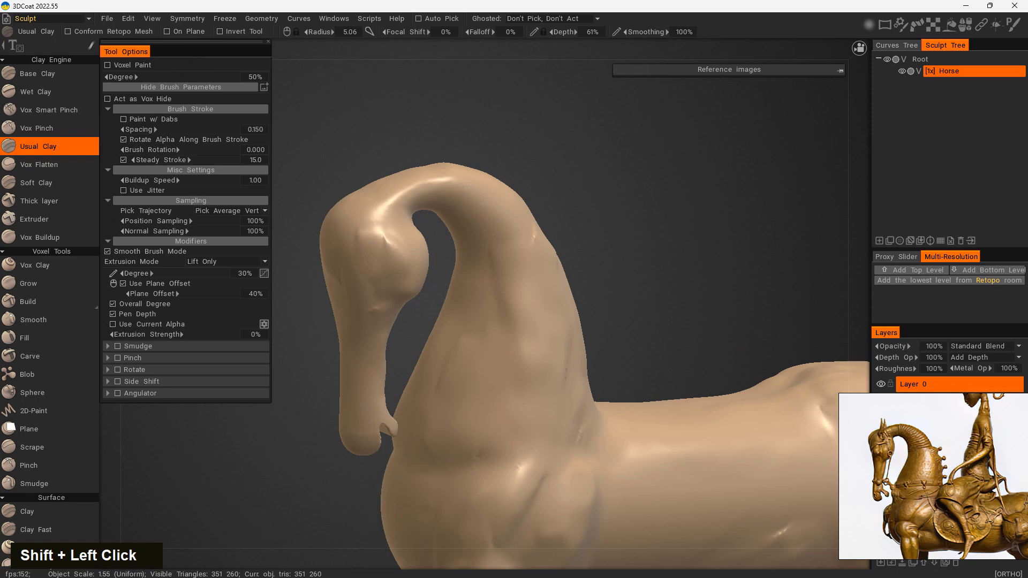
pyautogui.moveTo(424, 321)
pyautogui.mouseDown(button='middle')
pyautogui.moveTo(611, 255)
pyautogui.moveTo(578, 214)
pyautogui.moveTo(494, 285)
pyautogui.moveTo(486, 261)
pyautogui.mouseUp(button='middle')
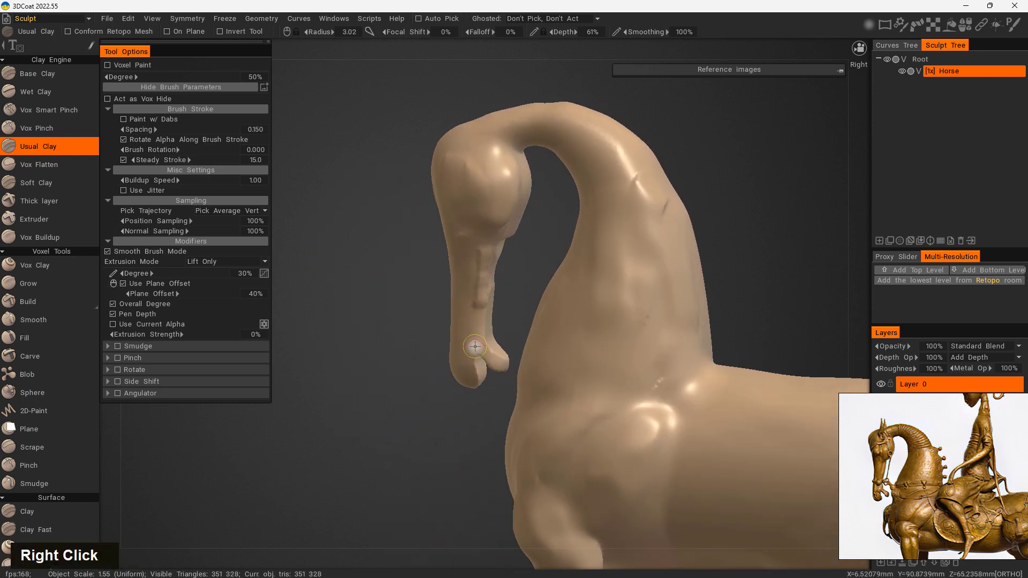
pyautogui.keyDown('shift'); pyautogui.moveTo(472, 370); pyautogui.dragTo(480, 242); pyautogui.keyUp('shift')
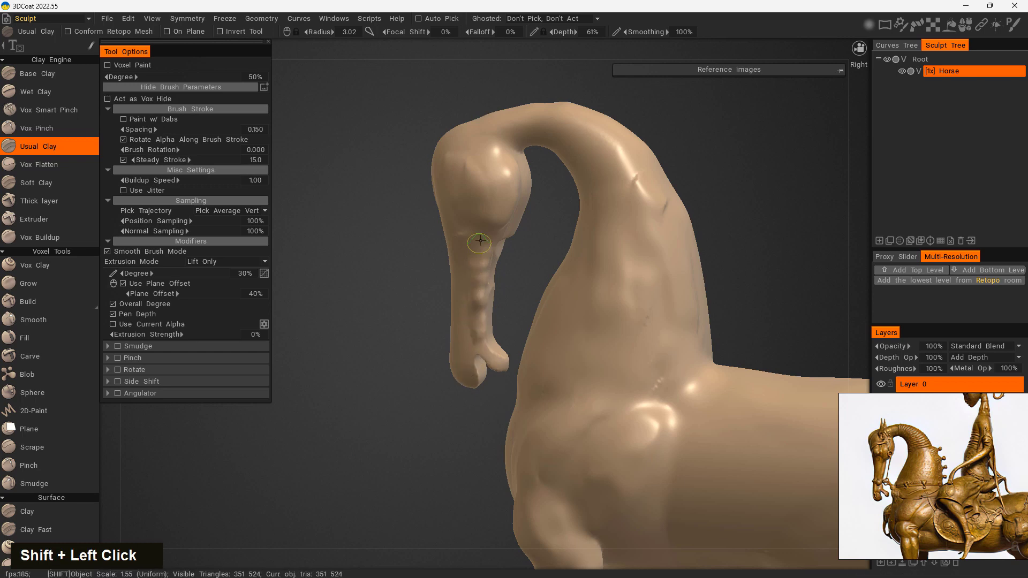
pyautogui.keyDown('shift'); pyautogui.moveTo(481, 316); pyautogui.dragTo(489, 263); pyautogui.keyUp('shift')
pyautogui.moveTo(409, 428); pyautogui.dragTo(381, 421, button='middle')
pyautogui.keyDown('shift'); pyautogui.moveTo(480, 267); pyautogui.dragTo(494, 248); pyautogui.keyUp('shift')
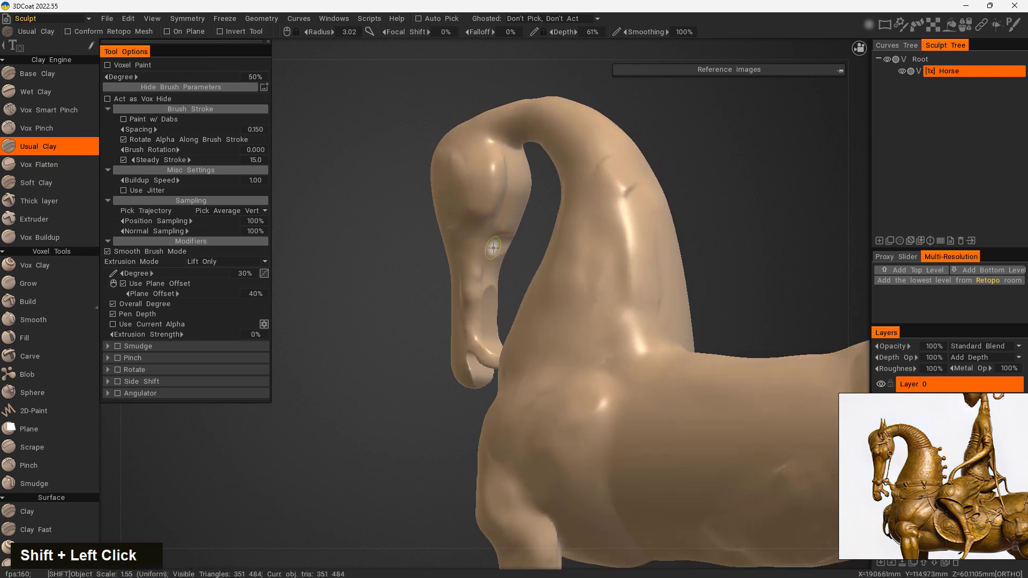
pyautogui.moveTo(384, 466); pyautogui.dragTo(508, 450)
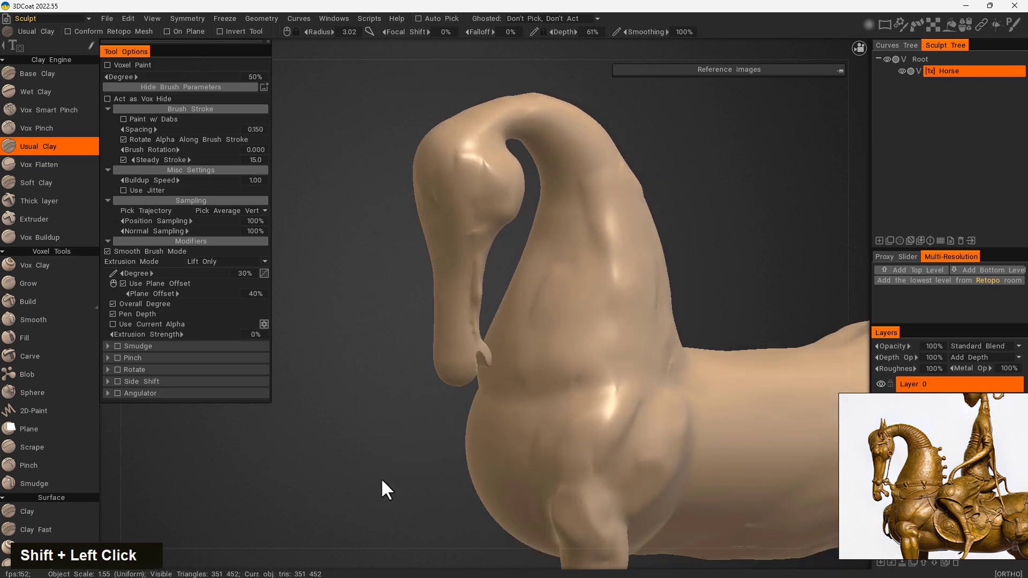
# Step: Add another Usual Clay strip down the side of the face to the muzzle tip and smooth it out
pyautogui.moveTo(455, 243); pyautogui.dragTo(453, 352)
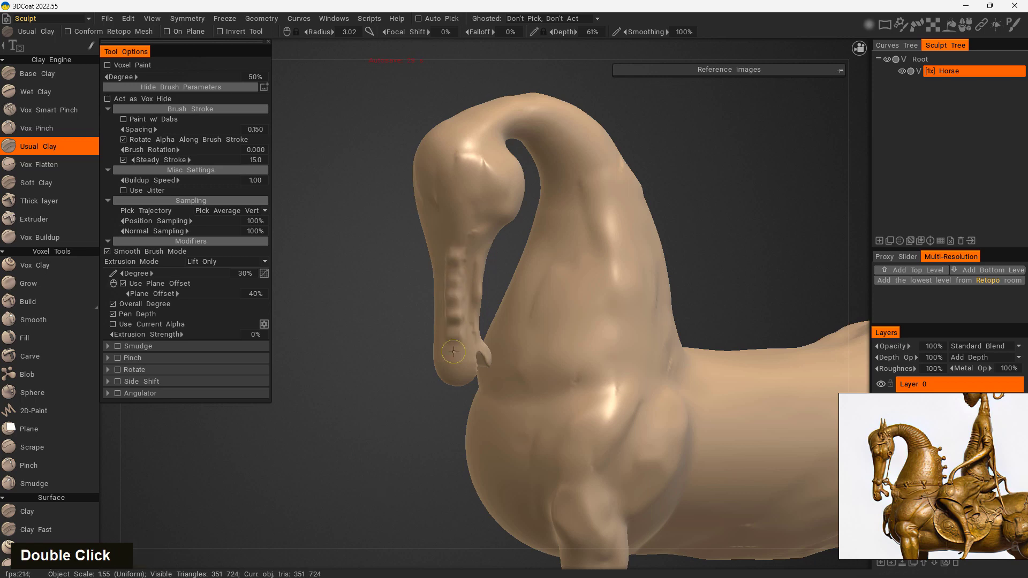
pyautogui.keyDown('shift'); pyautogui.moveTo(455, 270); pyautogui.dragTo(456, 252); pyautogui.keyUp('shift')
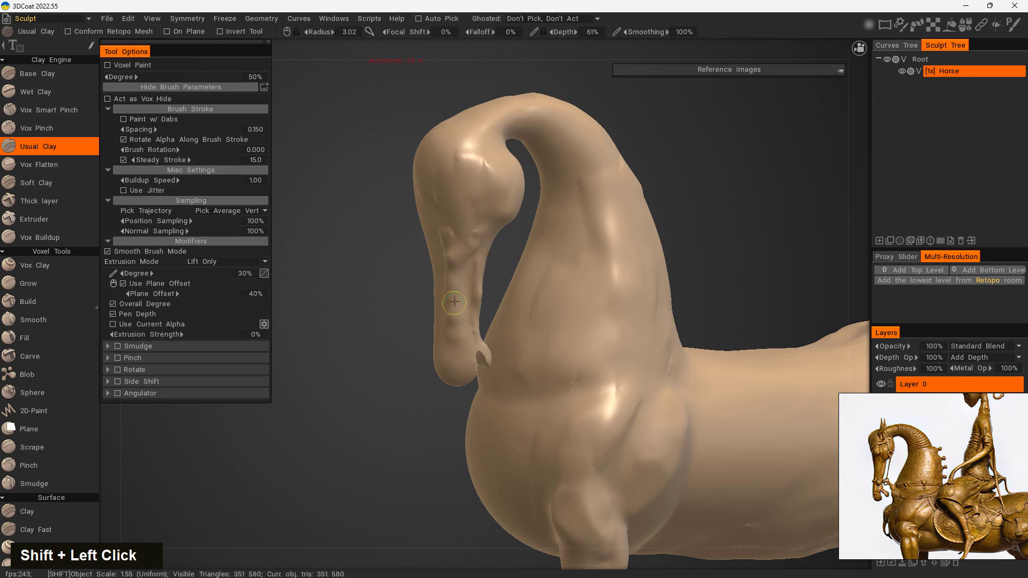
pyautogui.keyDown('shift'); pyautogui.moveTo(455, 301); pyautogui.dragTo(451, 323); pyautogui.keyUp('shift')
# Step: Scrape the rounded surface of the haunch above the hind leg with the Scrape tool
pyautogui.moveTo(471, 429); pyautogui.dragTo(245, 416, button='right')
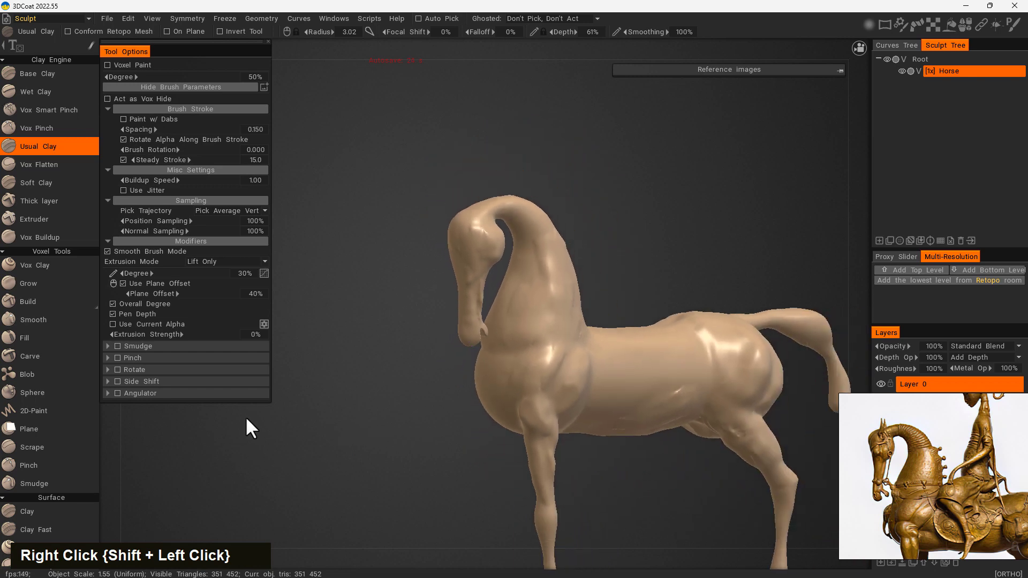
pyautogui.moveTo(642, 262); pyautogui.dragTo(690, 252)
pyautogui.moveTo(722, 236); pyautogui.dragTo(648, 433, button='middle')
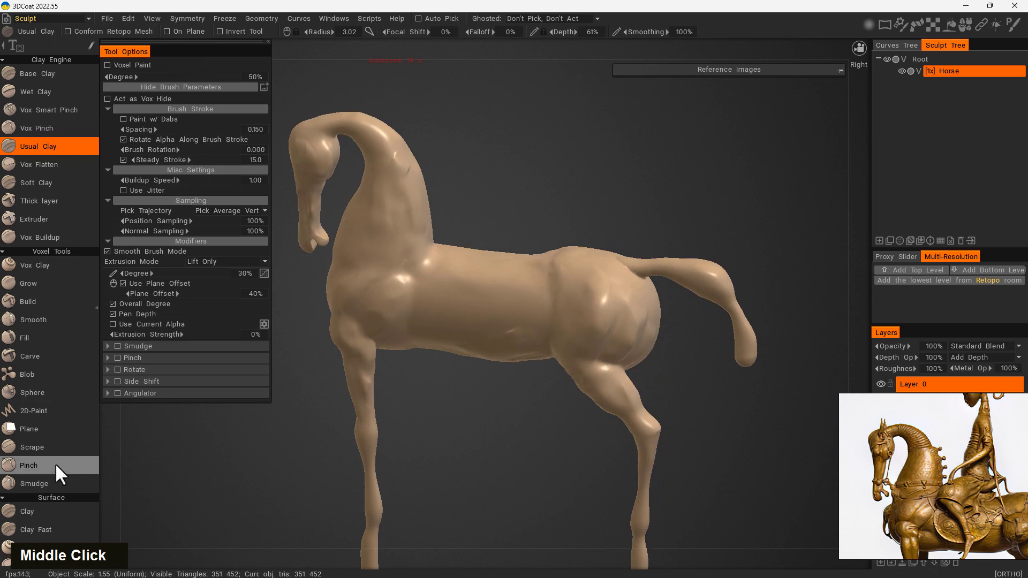
pyautogui.click(59, 448)
pyautogui.moveTo(603, 322); pyautogui.dragTo(638, 391, button='middle')
pyautogui.moveTo(578, 356); pyautogui.dragTo(613, 362, button='middle')
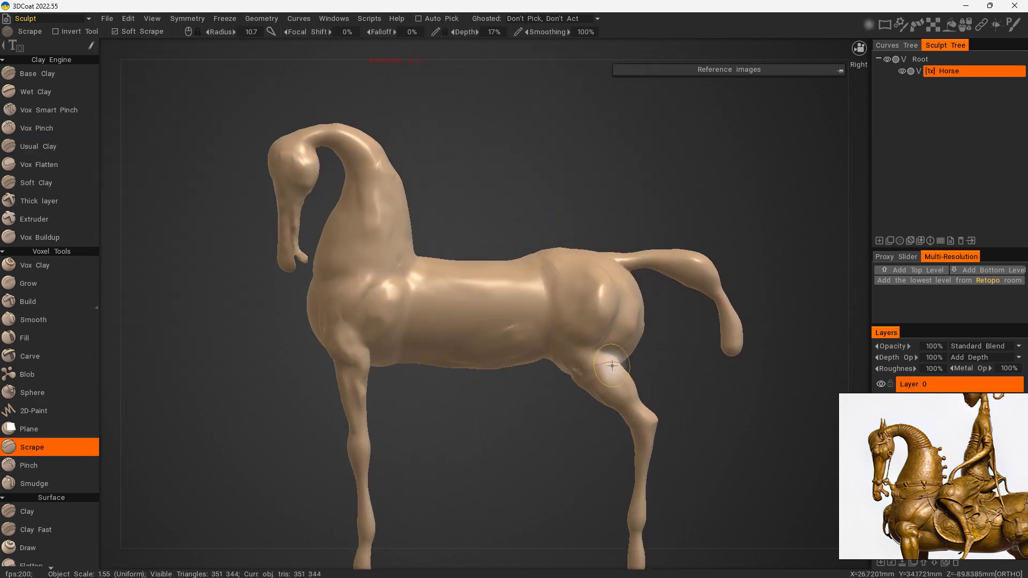
pyautogui.click(603, 306)
pyautogui.moveTo(604, 306); pyautogui.dragTo(600, 284)
pyautogui.moveTo(664, 375); pyautogui.dragTo(637, 397)
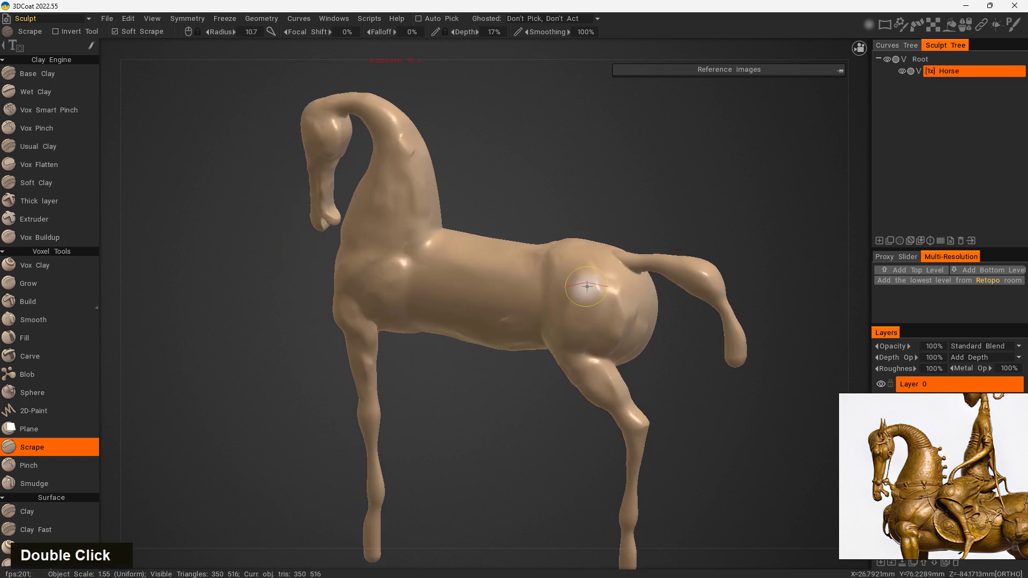
pyautogui.moveTo(589, 287)
pyautogui.mouseDown()
pyautogui.moveTo(617, 311)
pyautogui.moveTo(603, 355)
pyautogui.moveTo(581, 320)
pyautogui.mouseUp()
pyautogui.moveTo(511, 448)
pyautogui.mouseDown()
pyautogui.moveTo(361, 449)
pyautogui.moveTo(426, 519)
pyautogui.moveTo(545, 437)
pyautogui.mouseUp()
pyautogui.moveTo(547, 402); pyautogui.dragTo(486, 436)
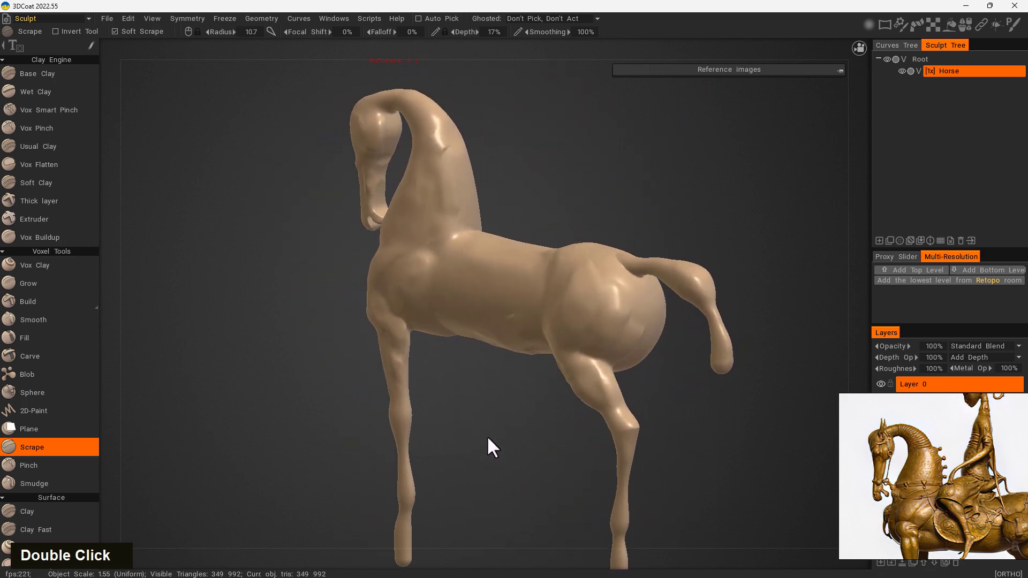
# Step: Show the statue's hindquarters in the reference and build downward Usual Clay strokes on the haunch at a brush radius of 9.61
pyautogui.scroll(3, 877, 481)
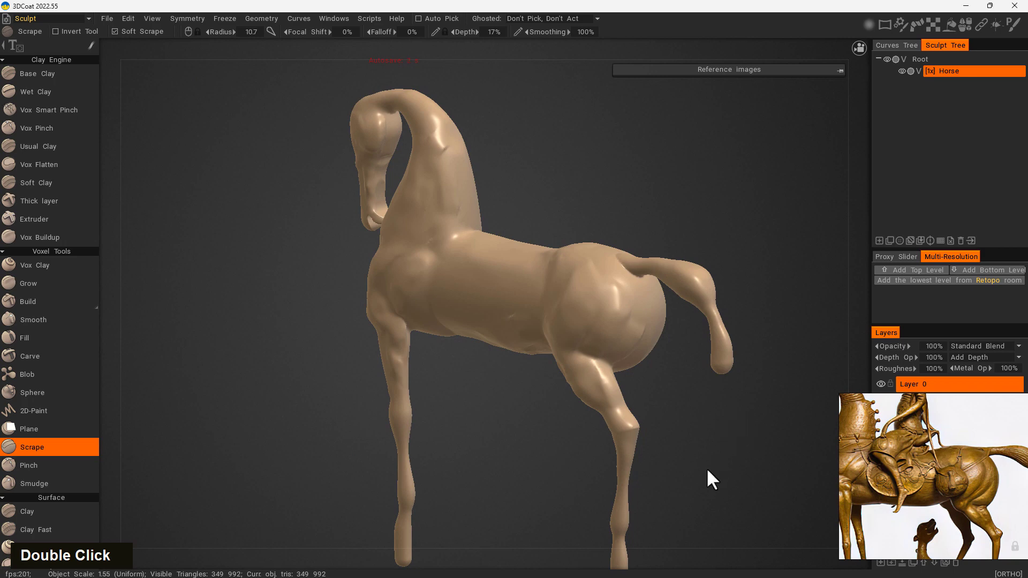
pyautogui.moveTo(707, 470); pyautogui.dragTo(656, 450)
pyautogui.doubleClick(53, 183)
pyautogui.click(54, 146)
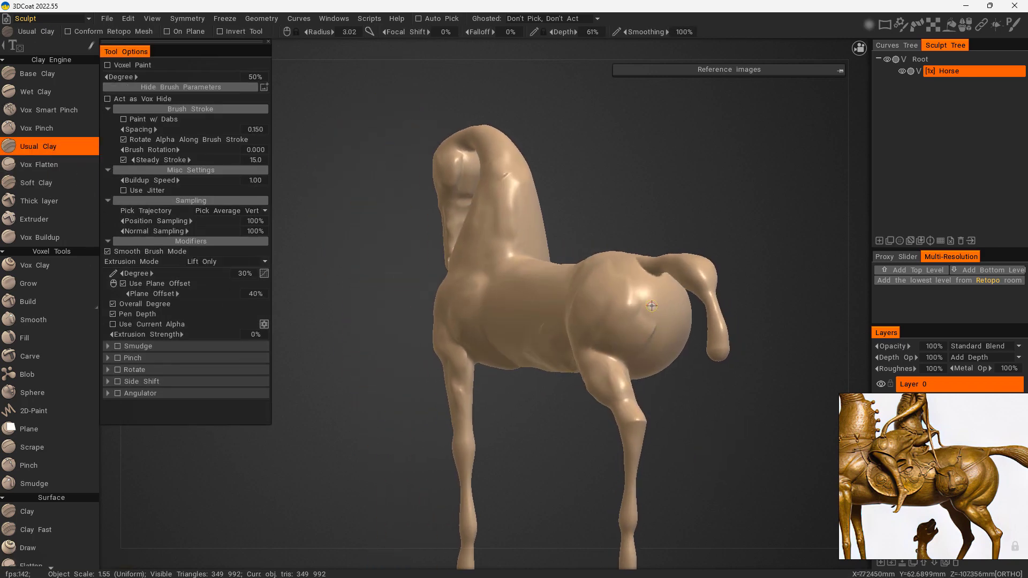
pyautogui.moveTo(651, 306); pyautogui.dragTo(658, 317, button='right')
pyautogui.doubleClick(637, 324)
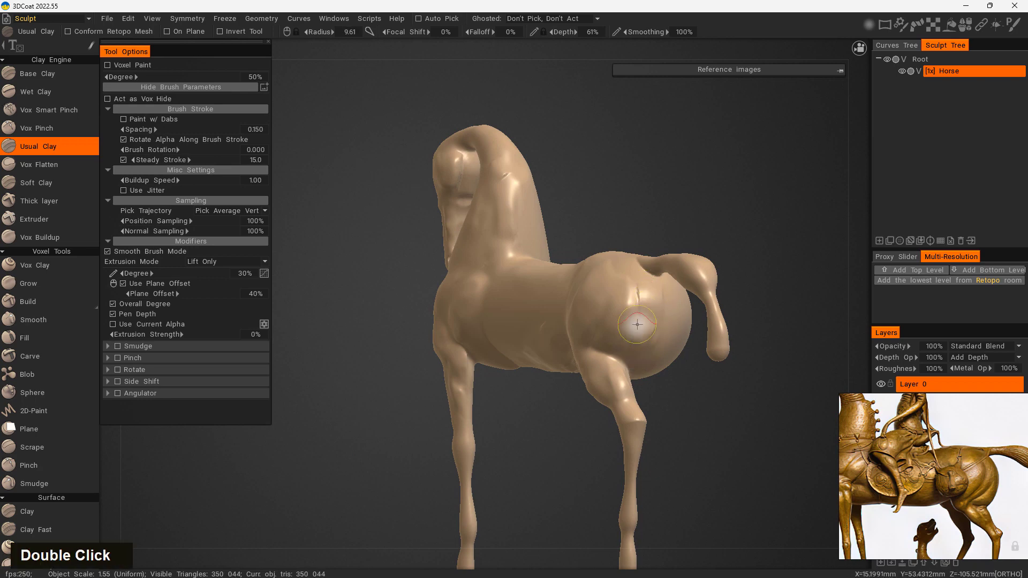
pyautogui.moveTo(640, 341)
pyautogui.mouseDown()
pyautogui.moveTo(643, 315)
pyautogui.moveTo(632, 364)
pyautogui.mouseUp()
pyautogui.moveTo(672, 444); pyautogui.dragTo(728, 437)
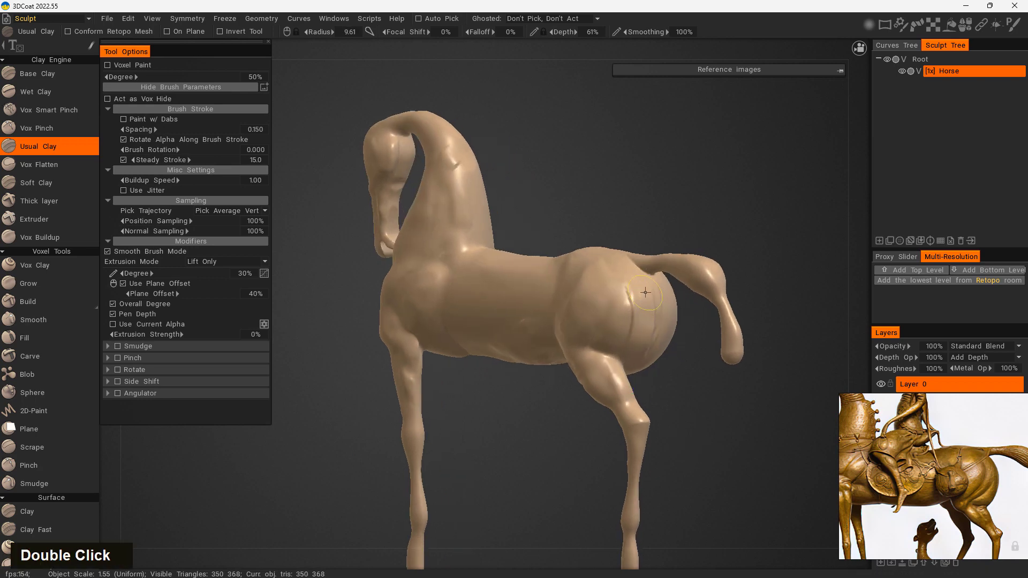
pyautogui.moveTo(640, 287)
pyautogui.mouseDown()
pyautogui.moveTo(623, 360)
pyautogui.moveTo(614, 349)
pyautogui.moveTo(630, 298)
pyautogui.moveTo(615, 350)
pyautogui.mouseUp()
pyautogui.moveTo(696, 447)
pyautogui.mouseDown()
pyautogui.moveTo(770, 446)
pyautogui.moveTo(685, 450)
pyautogui.moveTo(697, 444)
pyautogui.mouseUp()
# Step: Scrape the new clay strokes on the haunch to blend them into the rump and upper hind leg
pyautogui.click(48, 447)
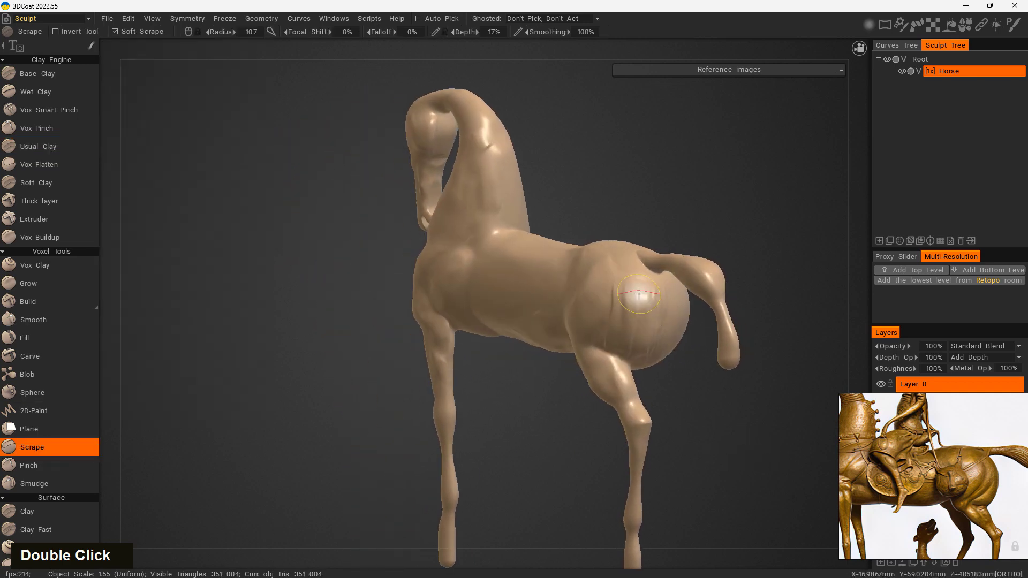
pyautogui.moveTo(651, 304)
pyautogui.mouseDown()
pyautogui.moveTo(651, 349)
pyautogui.moveTo(636, 358)
pyautogui.mouseUp()
pyautogui.moveTo(583, 390); pyautogui.dragTo(632, 392)
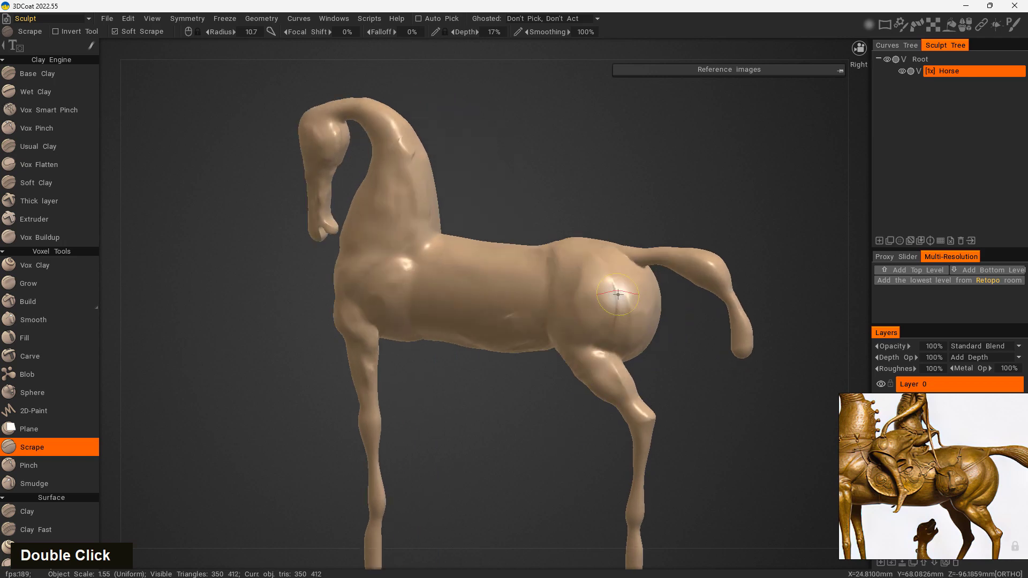
pyautogui.moveTo(616, 295)
pyautogui.mouseDown()
pyautogui.moveTo(644, 345)
pyautogui.moveTo(623, 294)
pyautogui.mouseUp()
pyautogui.moveTo(696, 436)
pyautogui.mouseDown()
pyautogui.moveTo(742, 441)
pyautogui.moveTo(770, 391)
pyautogui.moveTo(654, 370)
pyautogui.moveTo(644, 341)
pyautogui.mouseUp()
pyautogui.moveTo(713, 460)
pyautogui.mouseDown()
pyautogui.moveTo(739, 484)
pyautogui.moveTo(715, 450)
pyautogui.mouseUp()
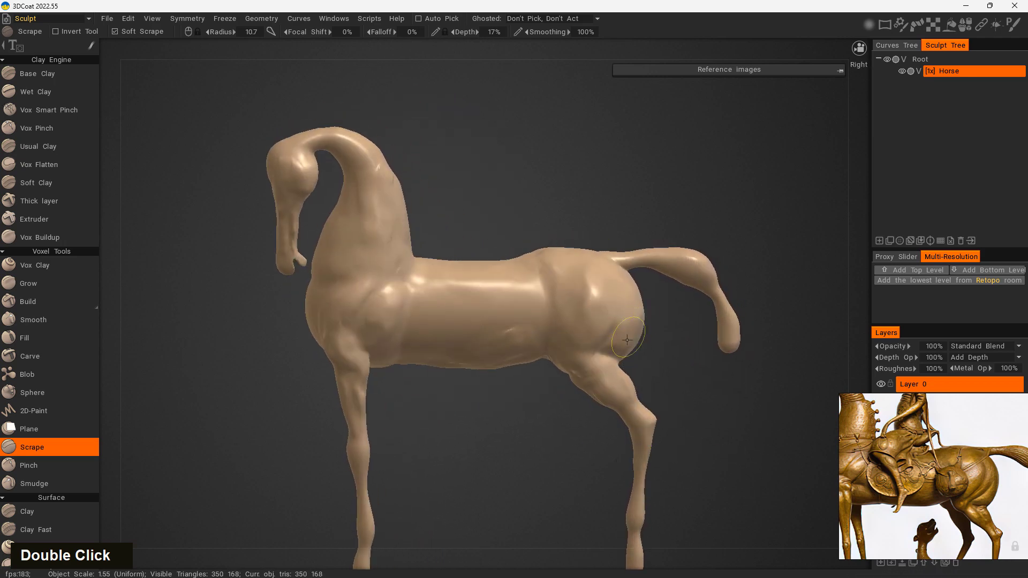
pyautogui.moveTo(533, 501); pyautogui.dragTo(501, 472)
pyautogui.moveTo(546, 463); pyautogui.dragTo(724, 403, button='middle')
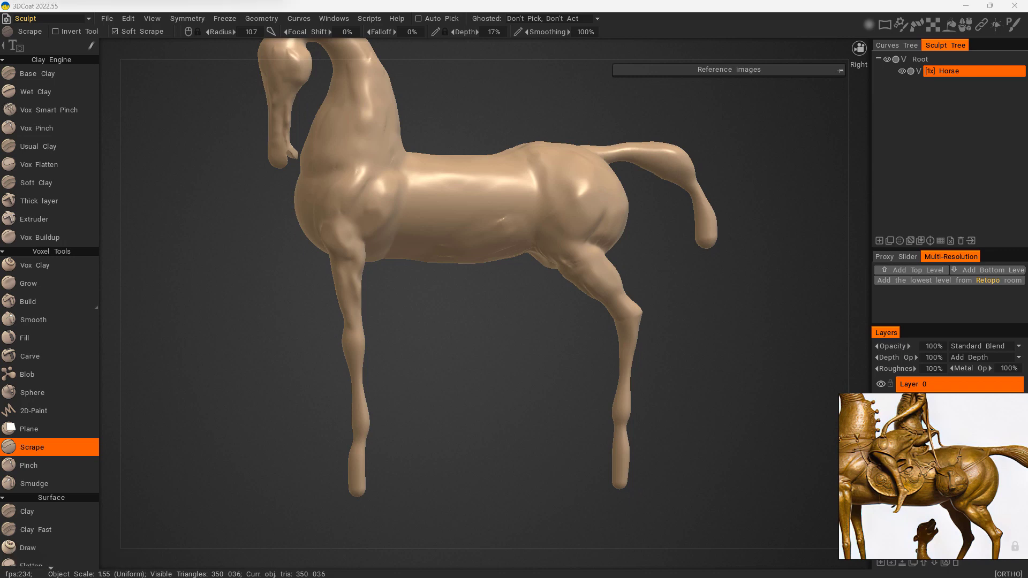
# Step: Save the project under the file name 01 as a 3b file in the Project files folder of 3DCoat for beginners
pyautogui.click(107, 19)
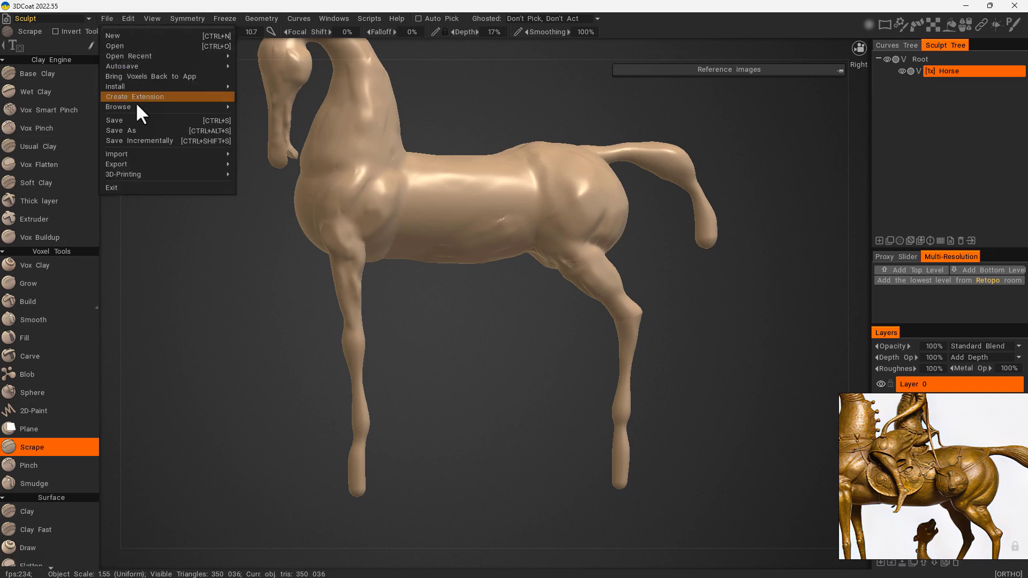
pyautogui.click(156, 133)
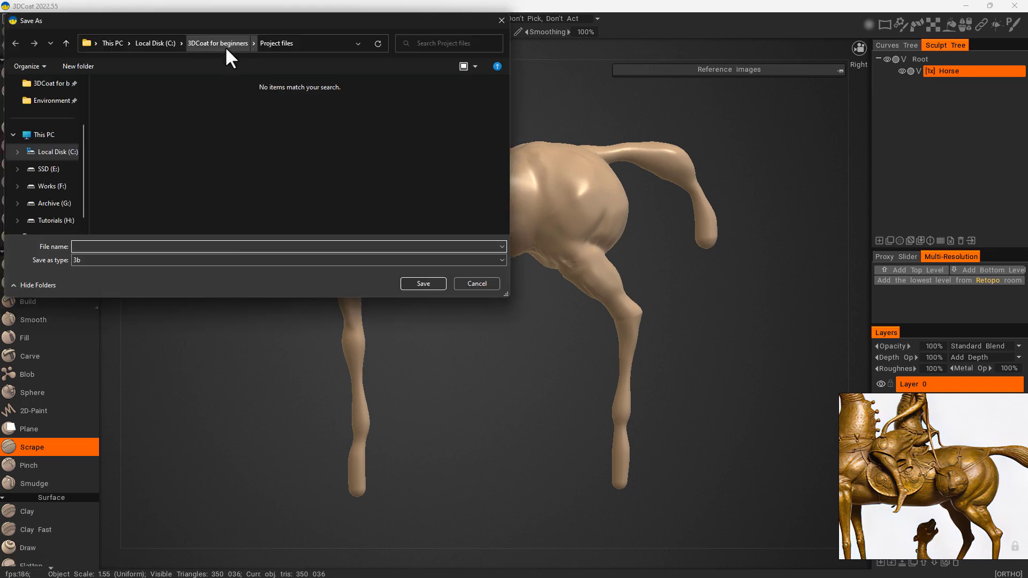
pyautogui.click(225, 46)
pyautogui.doubleClick(150, 133)
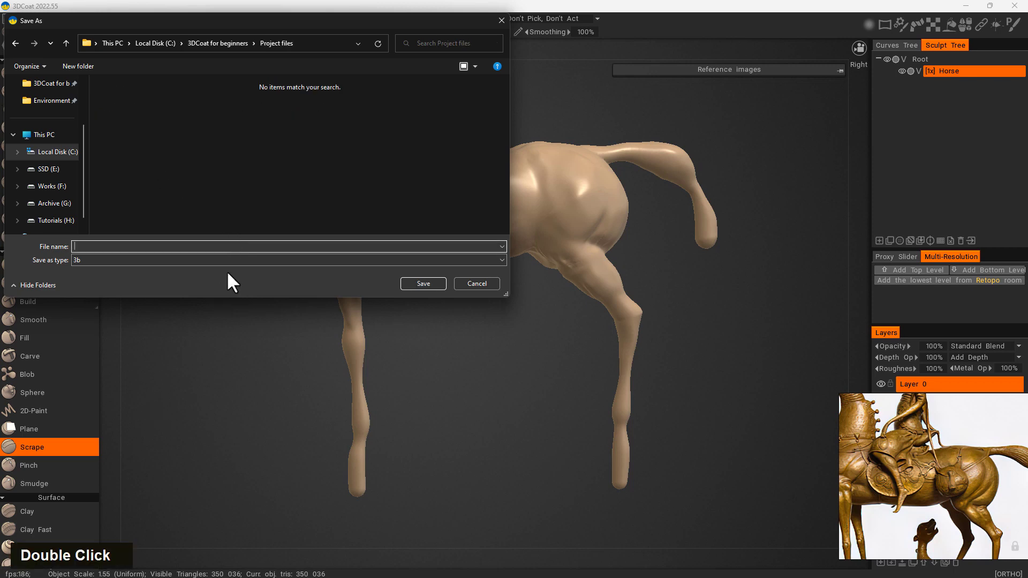
pyautogui.write('01')
pyautogui.press('Return')
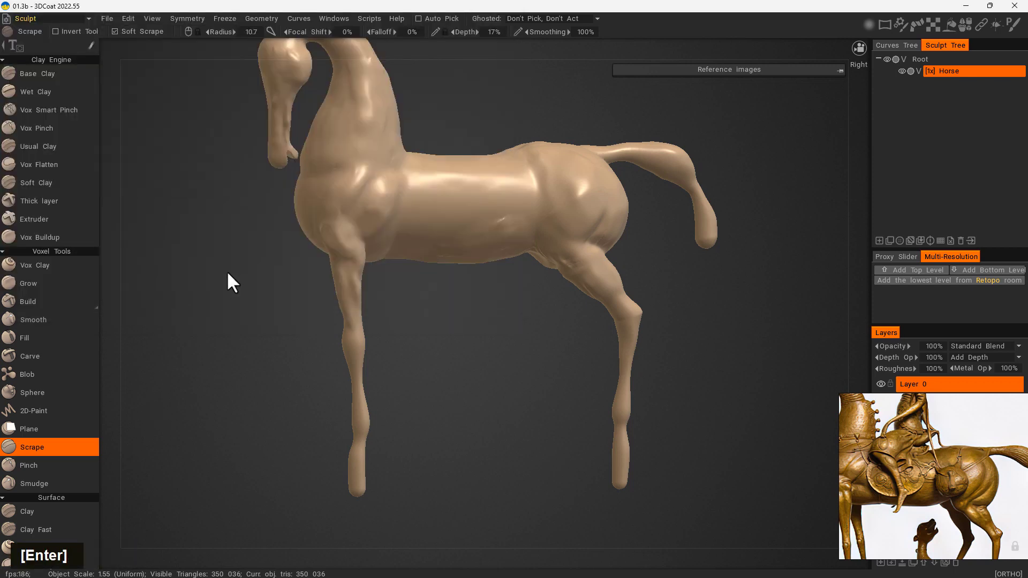
# Step: Try to level the ridge on the back just ahead of the croup and undo the stroke
pyautogui.moveTo(713, 285); pyautogui.dragTo(709, 394, button='middle')
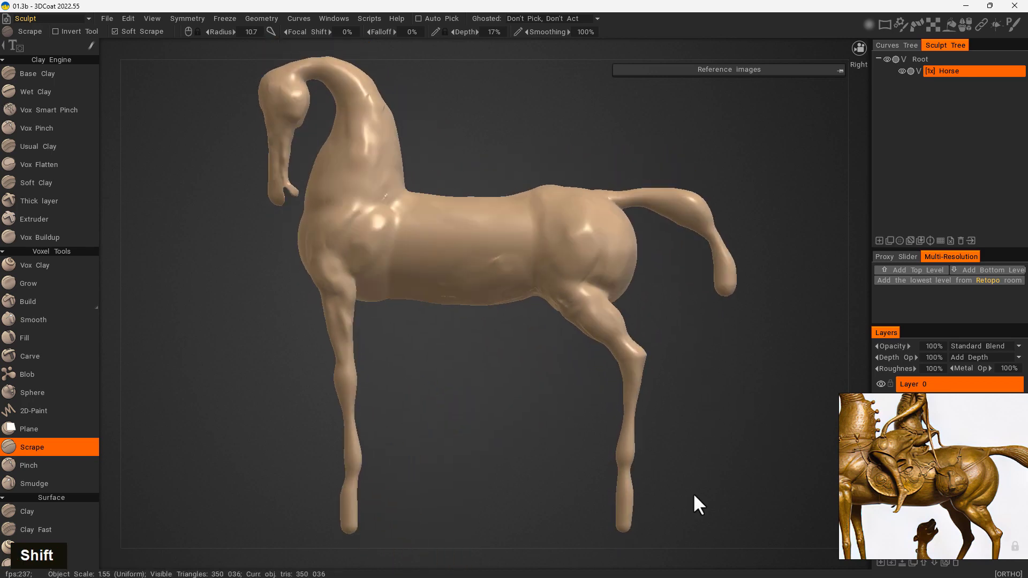
pyautogui.moveTo(496, 402)
pyautogui.mouseDown(button='middle')
pyautogui.moveTo(616, 450)
pyautogui.moveTo(562, 363)
pyautogui.moveTo(700, 358)
pyautogui.moveTo(700, 387)
pyautogui.mouseUp(button='middle')
pyautogui.keyDown('shift'); pyautogui.moveTo(547, 284); pyautogui.dragTo(519, 323); pyautogui.keyUp('shift')
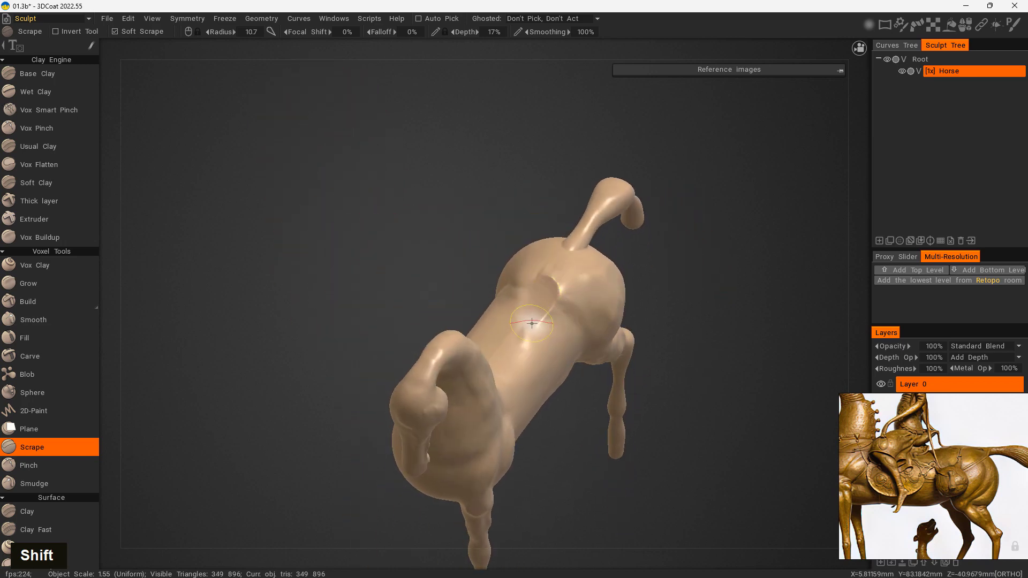
pyautogui.hotkey('ctrl', 'z')
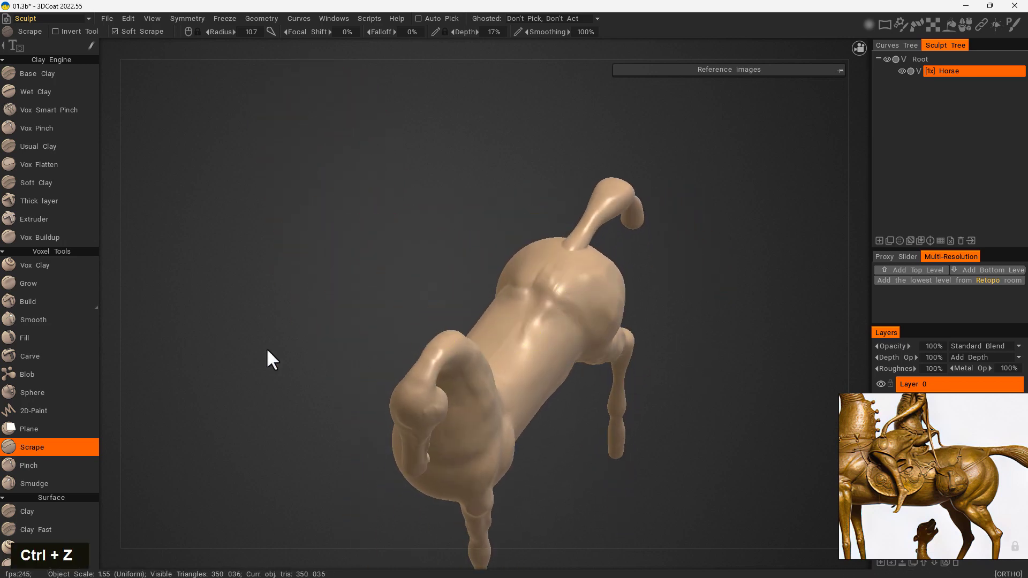
# Step: Add Usual Clay strokes along the back from the croup toward the base of the neck
pyautogui.click(38, 147)
pyautogui.moveTo(539, 307); pyautogui.dragTo(493, 354)
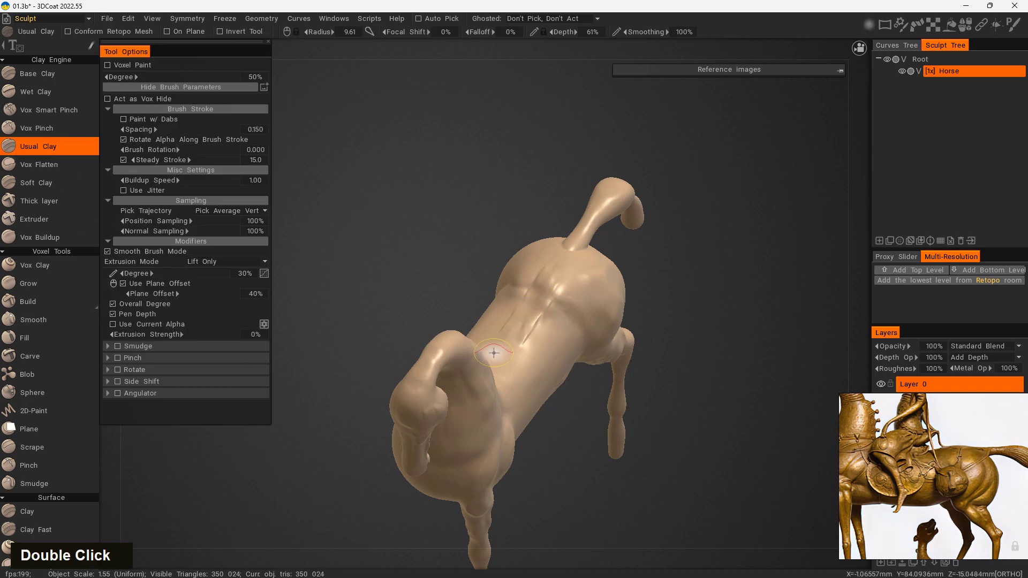
pyautogui.moveTo(716, 281); pyautogui.dragTo(682, 280)
pyautogui.moveTo(542, 294); pyautogui.dragTo(499, 324)
pyautogui.moveTo(733, 315); pyautogui.dragTo(493, 279)
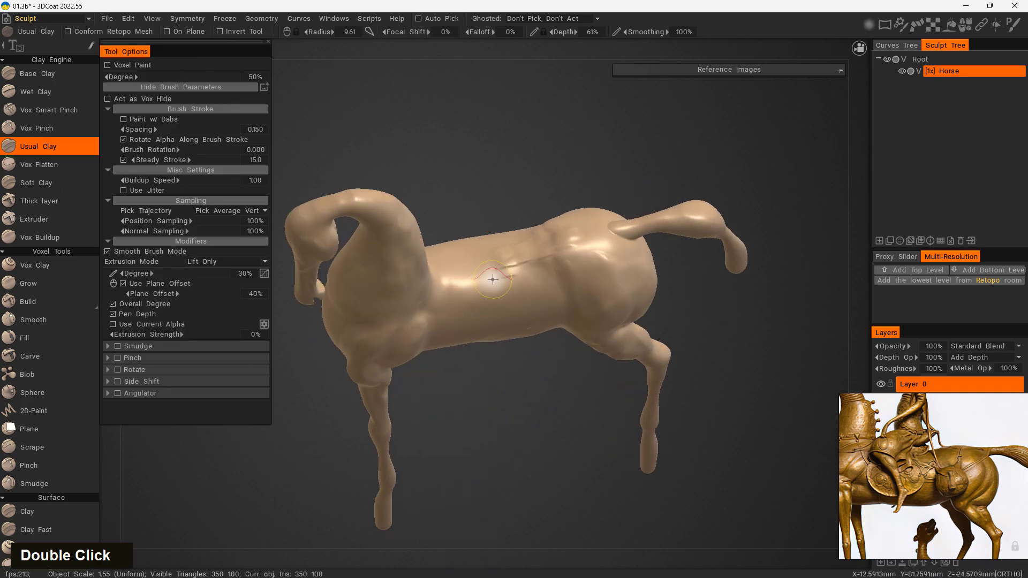
pyautogui.moveTo(479, 336)
pyautogui.mouseDown()
pyautogui.moveTo(659, 314)
pyautogui.moveTo(553, 280)
pyautogui.moveTo(649, 259)
pyautogui.moveTo(586, 207)
pyautogui.moveTo(592, 386)
pyautogui.moveTo(733, 386)
pyautogui.moveTo(737, 435)
pyautogui.moveTo(682, 440)
pyautogui.moveTo(540, 408)
pyautogui.moveTo(435, 399)
pyautogui.moveTo(515, 381)
pyautogui.moveTo(564, 298)
pyautogui.moveTo(606, 409)
pyautogui.moveTo(449, 398)
pyautogui.moveTo(426, 419)
pyautogui.moveTo(452, 476)
pyautogui.moveTo(659, 402)
pyautogui.moveTo(592, 345)
pyautogui.moveTo(581, 388)
pyautogui.moveTo(642, 413)
pyautogui.moveTo(596, 407)
pyautogui.mouseUp()
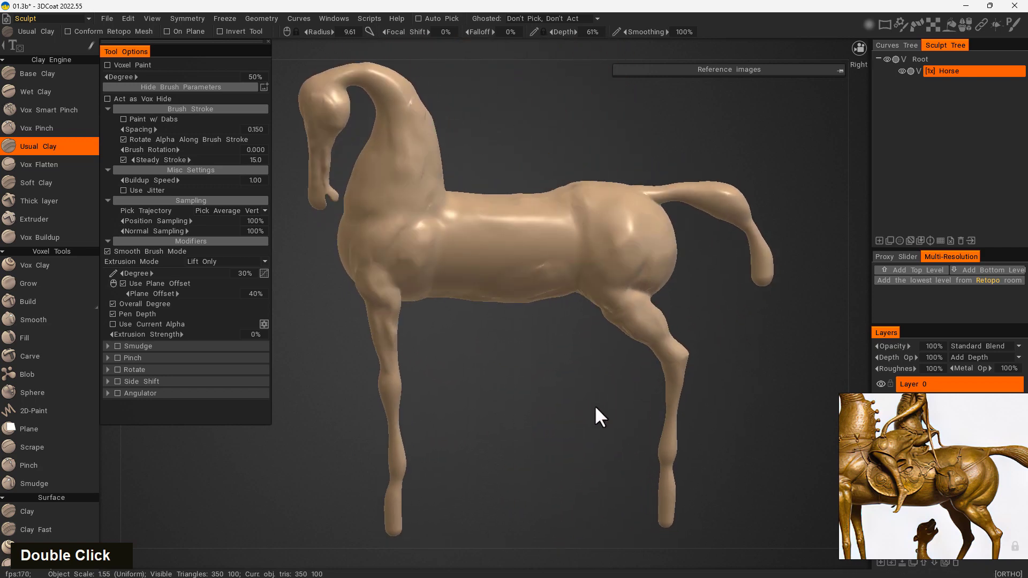
# Step: Build up the rib area behind the shoulder with Usual Clay strokes and smooth it down to the belly
pyautogui.moveTo(495, 415); pyautogui.dragTo(493, 323)
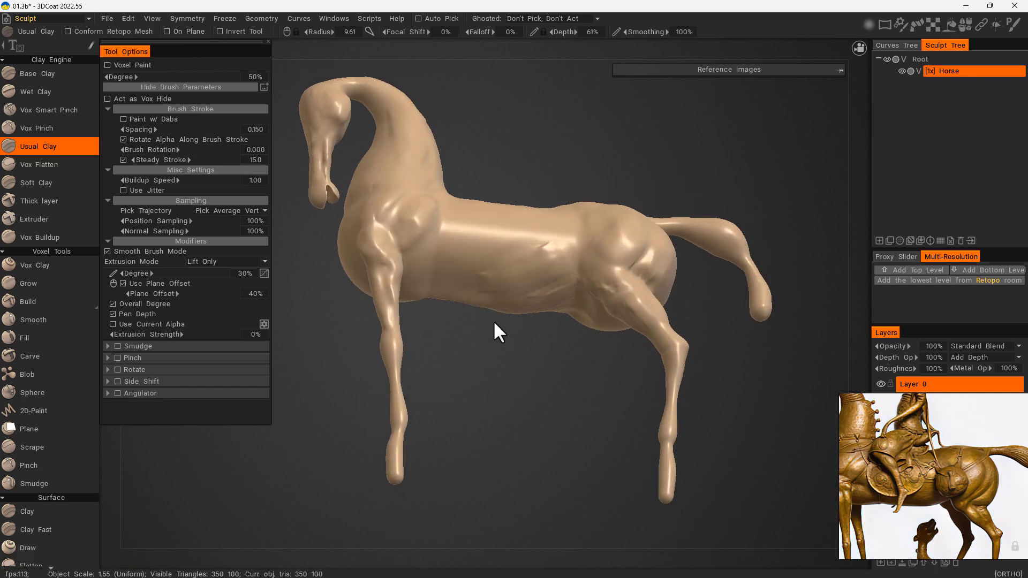
pyautogui.doubleClick(449, 242)
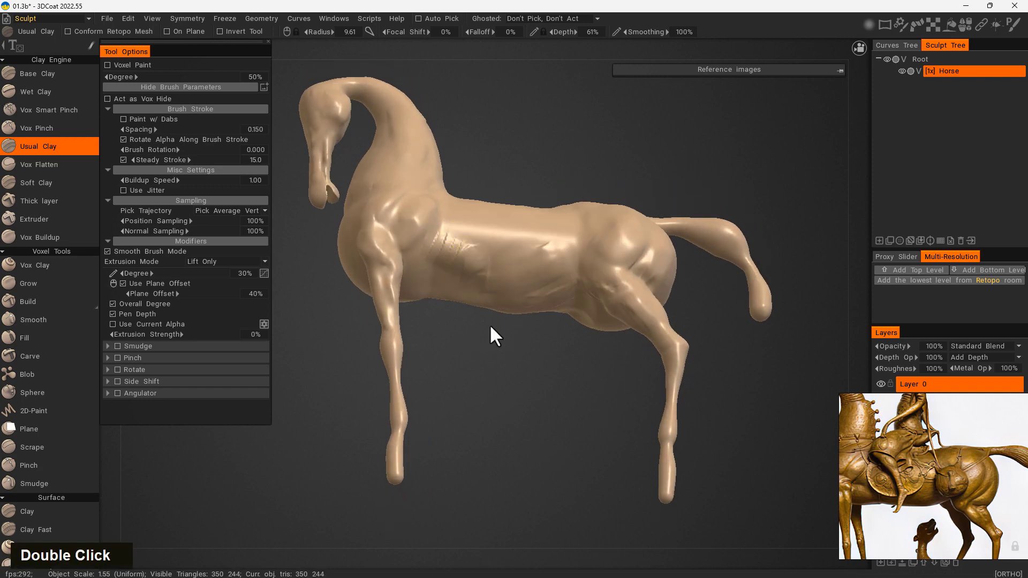
pyautogui.moveTo(470, 244)
pyautogui.mouseDown()
pyautogui.moveTo(498, 282)
pyautogui.moveTo(478, 274)
pyautogui.mouseUp()
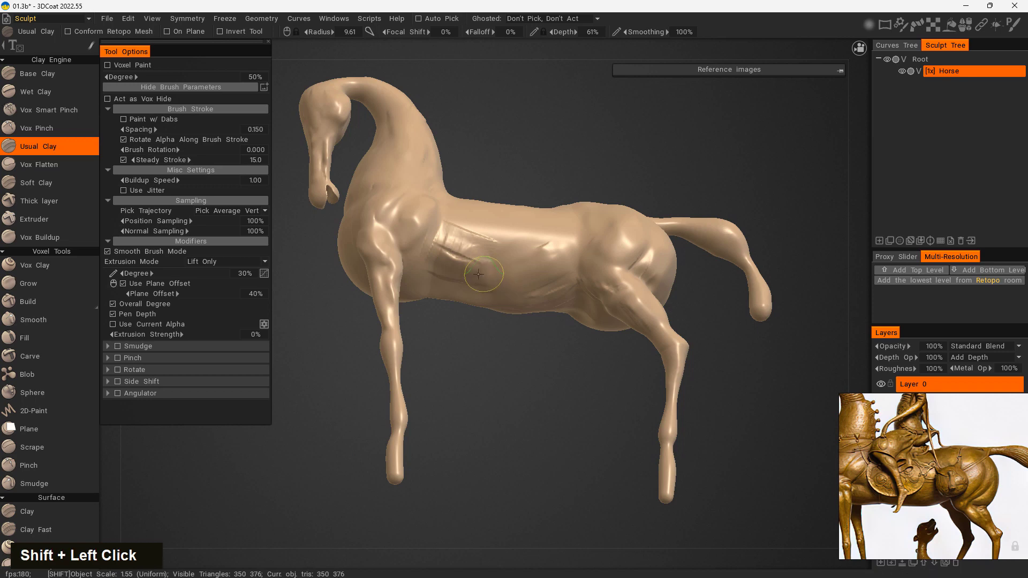
pyautogui.moveTo(464, 365)
pyautogui.keyDown('shift'); pyautogui.mouseDown()
pyautogui.moveTo(455, 447)
pyautogui.moveTo(506, 435)
pyautogui.mouseUp(); pyautogui.keyUp('shift')
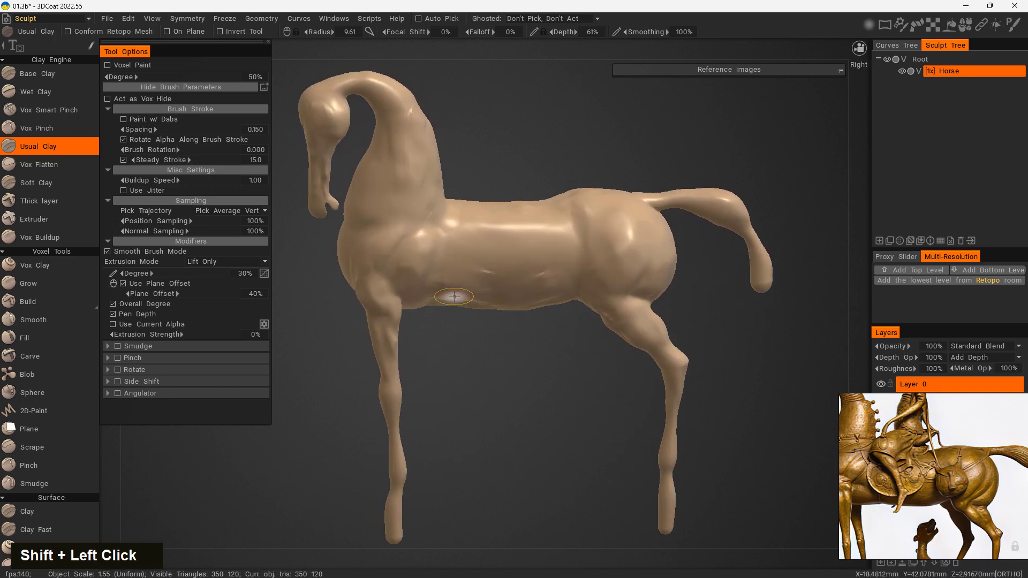
pyautogui.moveTo(451, 292)
pyautogui.keyDown('shift'); pyautogui.mouseDown()
pyautogui.moveTo(498, 328)
pyautogui.moveTo(456, 279)
pyautogui.mouseUp(); pyautogui.keyUp('shift')
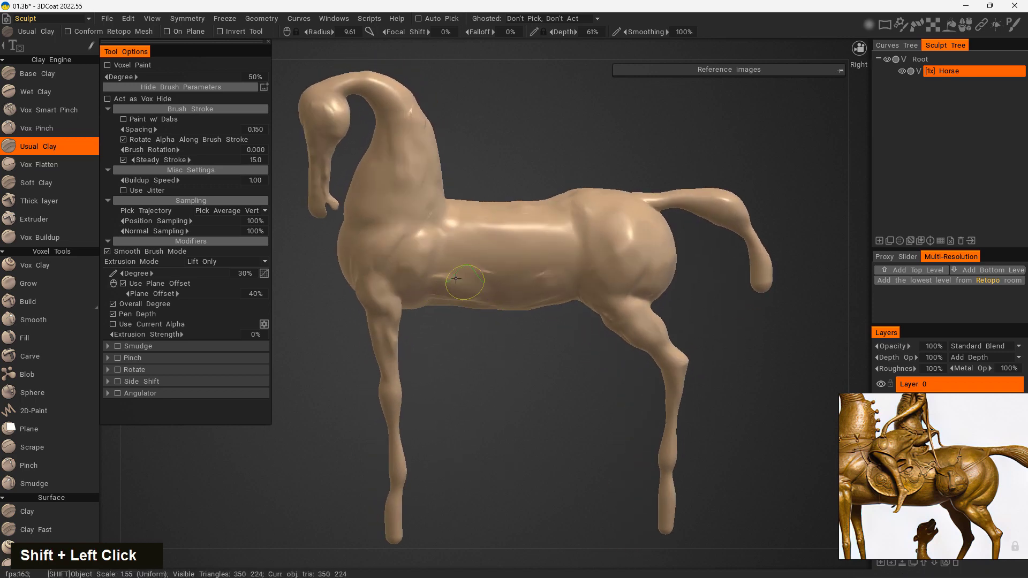
# Step: Add Usual Clay to the rear flank ahead of the hind leg and smooth it into the belly
pyautogui.moveTo(535, 411); pyautogui.dragTo(561, 323)
pyautogui.doubleClick(563, 274)
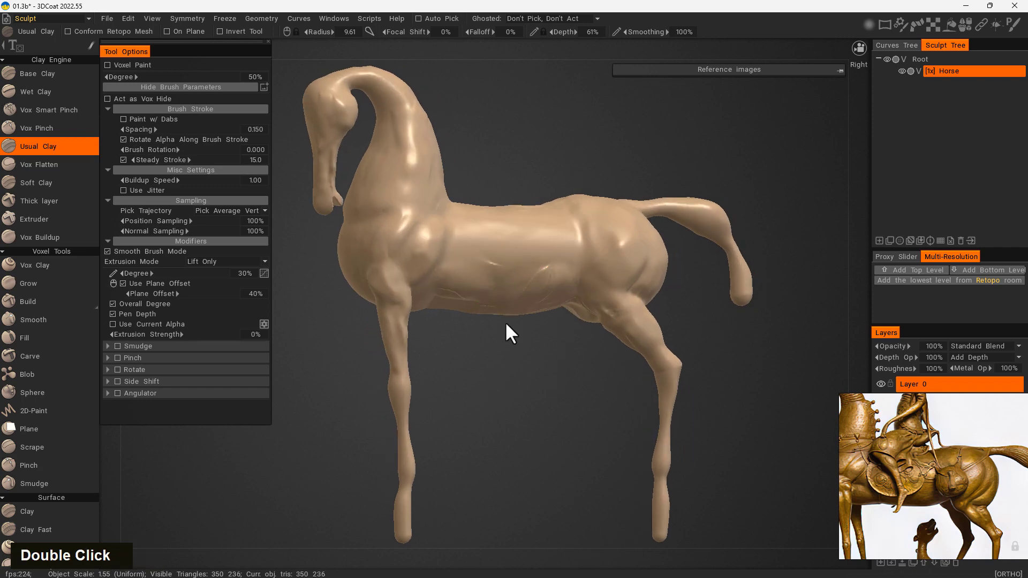
pyautogui.moveTo(558, 275)
pyautogui.keyDown('shift'); pyautogui.mouseDown()
pyautogui.moveTo(567, 269)
pyautogui.moveTo(551, 294)
pyautogui.mouseUp(); pyautogui.keyUp('shift')
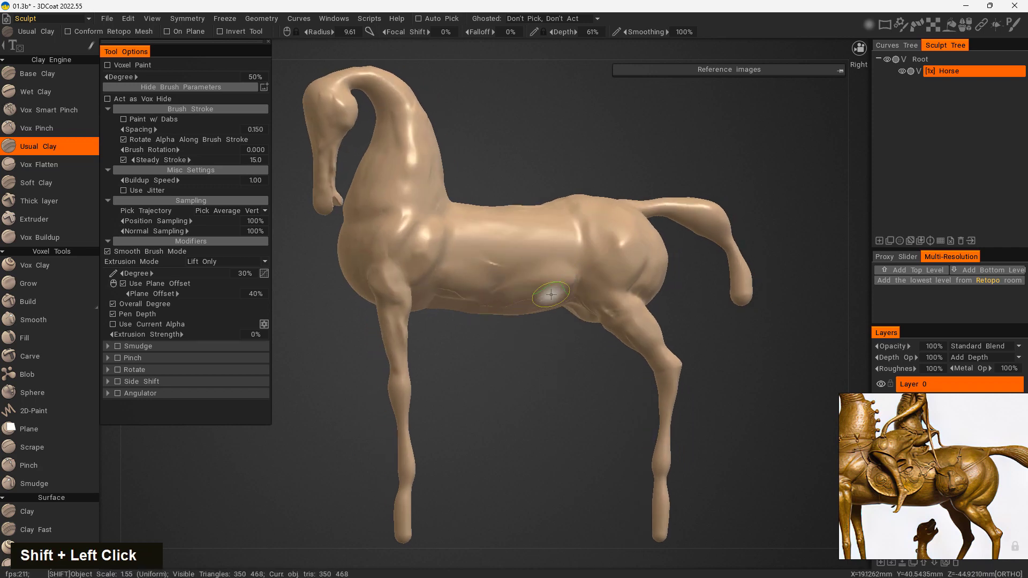
pyautogui.moveTo(504, 399); pyautogui.dragTo(535, 459)
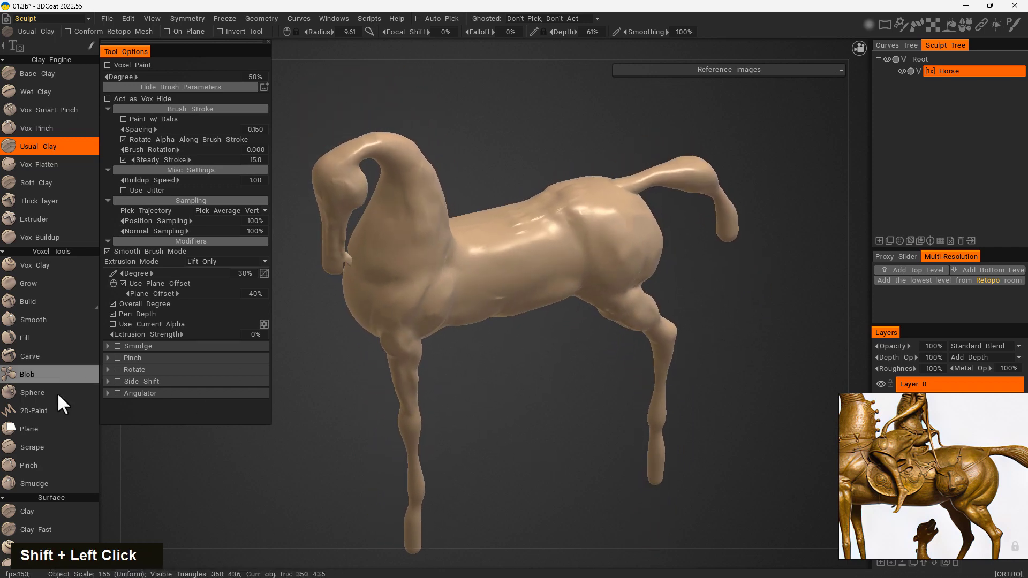
# Step: Set the Scrape depth to 34% and scrape the back, the side of the barrel and the shoulder
pyautogui.click(53, 448)
pyautogui.moveTo(535, 251); pyautogui.dragTo(532, 248, button='right')
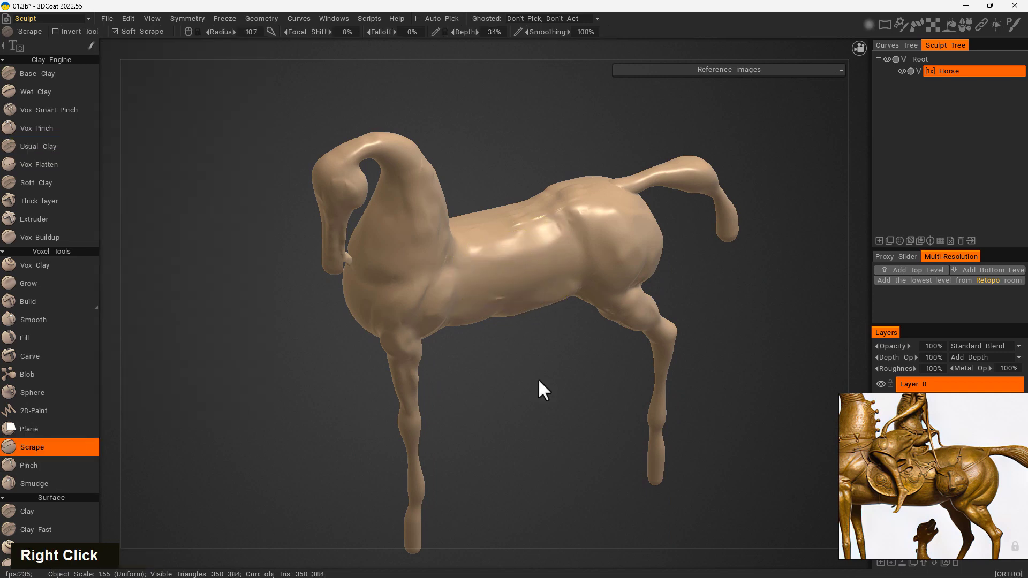
pyautogui.doubleClick(508, 352)
pyautogui.moveTo(535, 317); pyautogui.dragTo(560, 300)
pyautogui.moveTo(439, 302); pyautogui.dragTo(410, 270)
pyautogui.moveTo(466, 403); pyautogui.dragTo(539, 454)
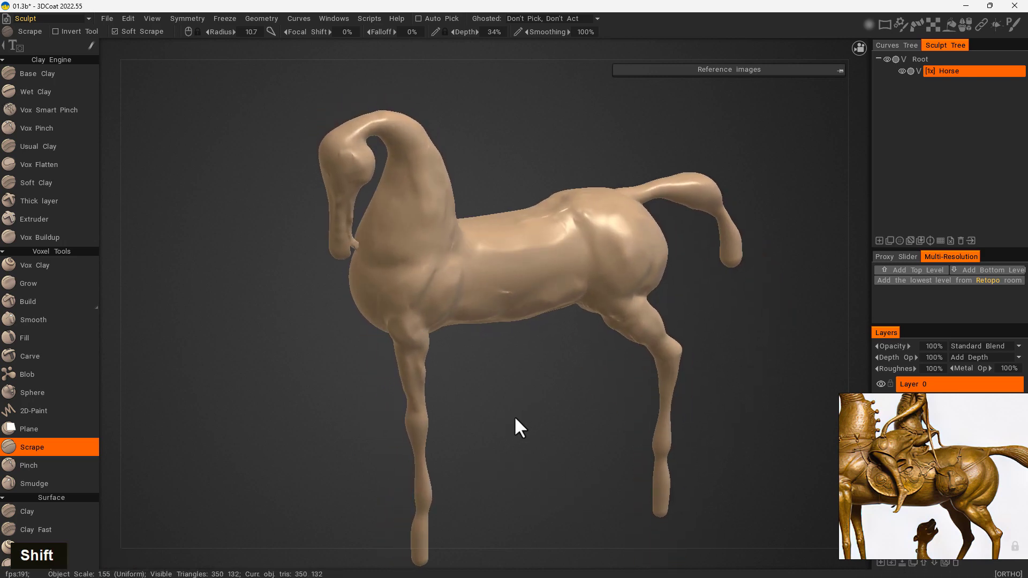
# Step: Enable symmetry, brush the visible side of the barrel and make a symmetrical copy of it to the other side
pyautogui.press('s')
pyautogui.click(441, 414)
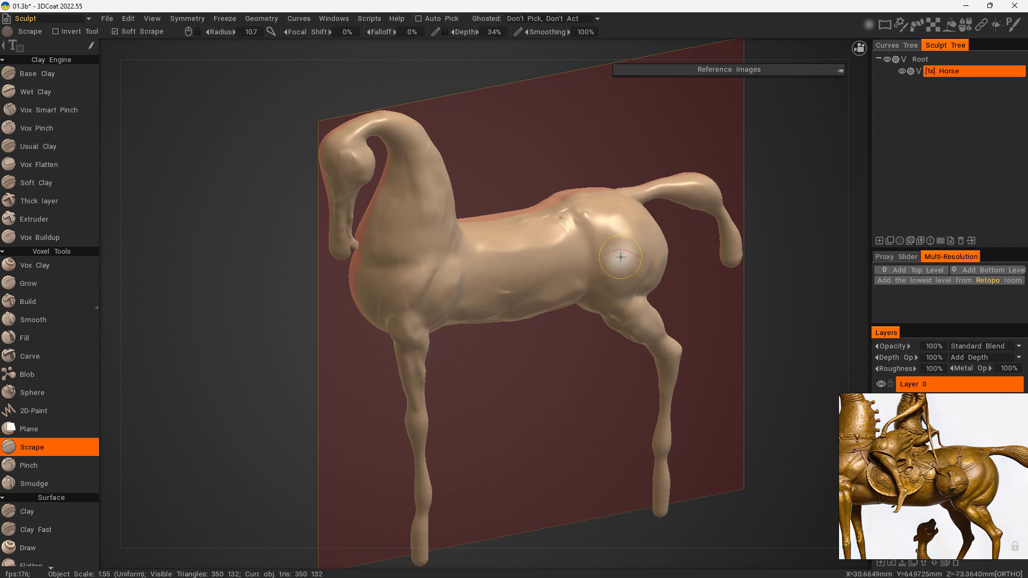
pyautogui.moveTo(542, 262); pyautogui.dragTo(519, 254)
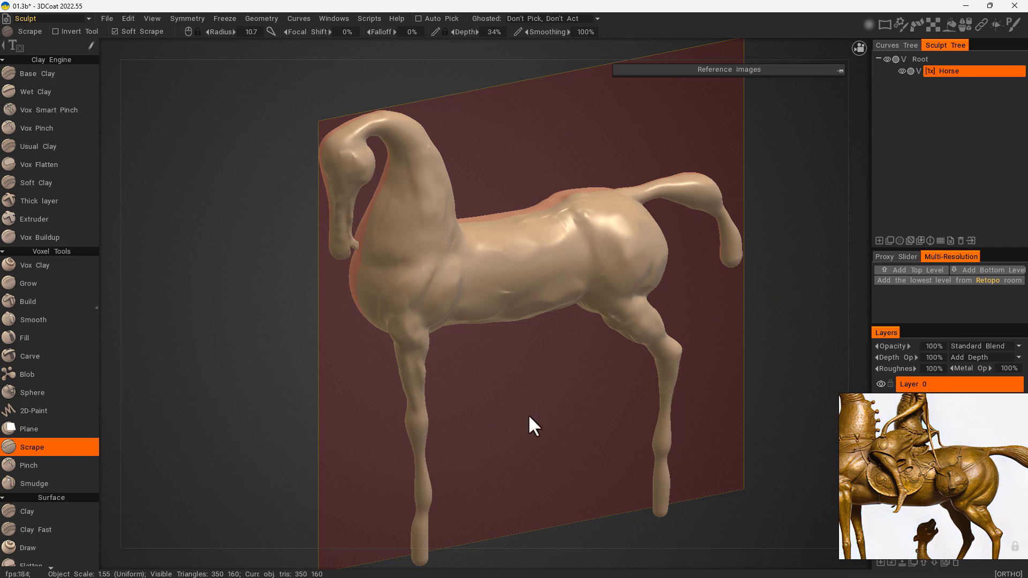
pyautogui.moveTo(529, 417); pyautogui.dragTo(943, 245, button='right')
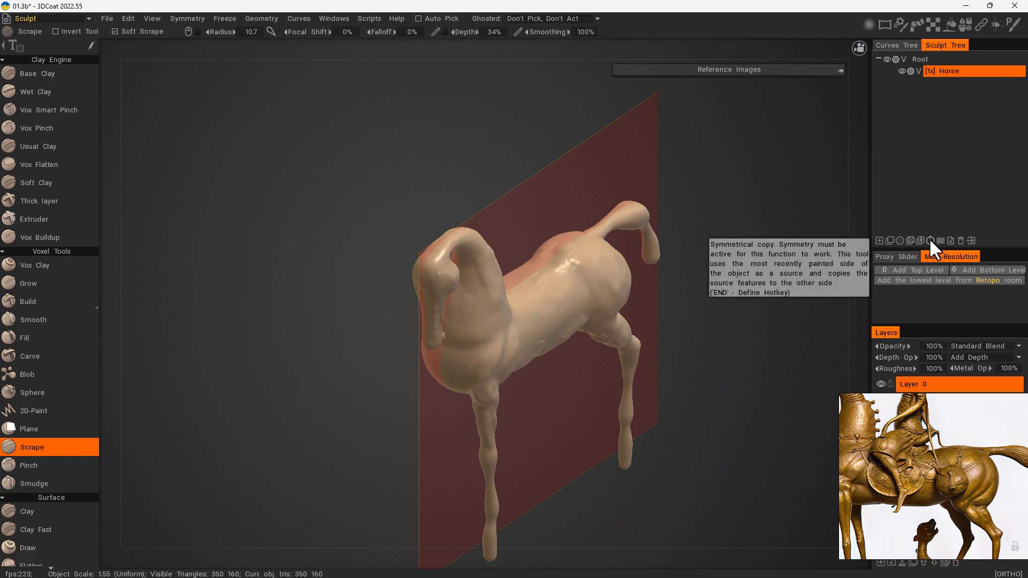
pyautogui.click(930, 240)
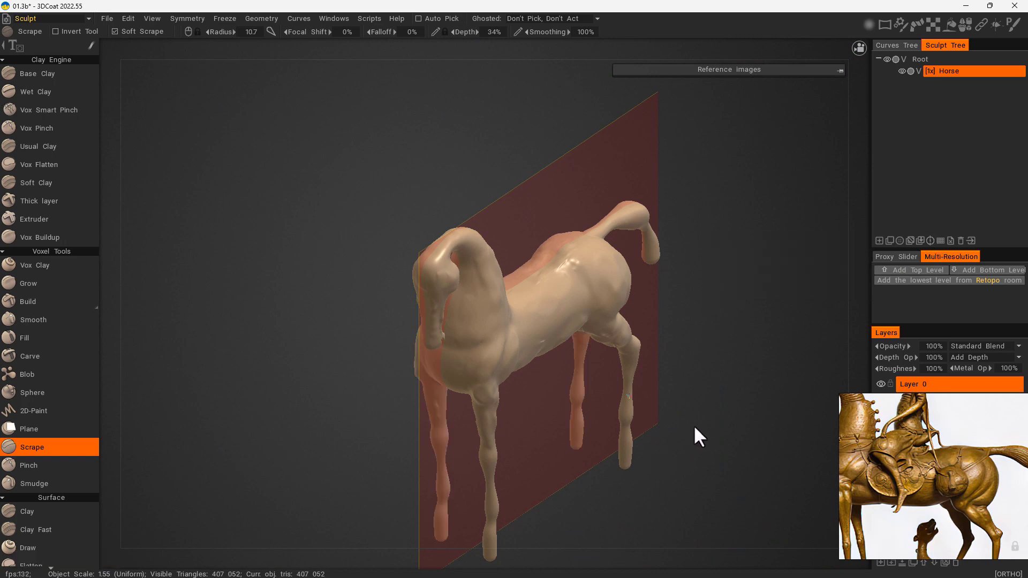
pyautogui.moveTo(695, 427); pyautogui.dragTo(601, 514, button='right')
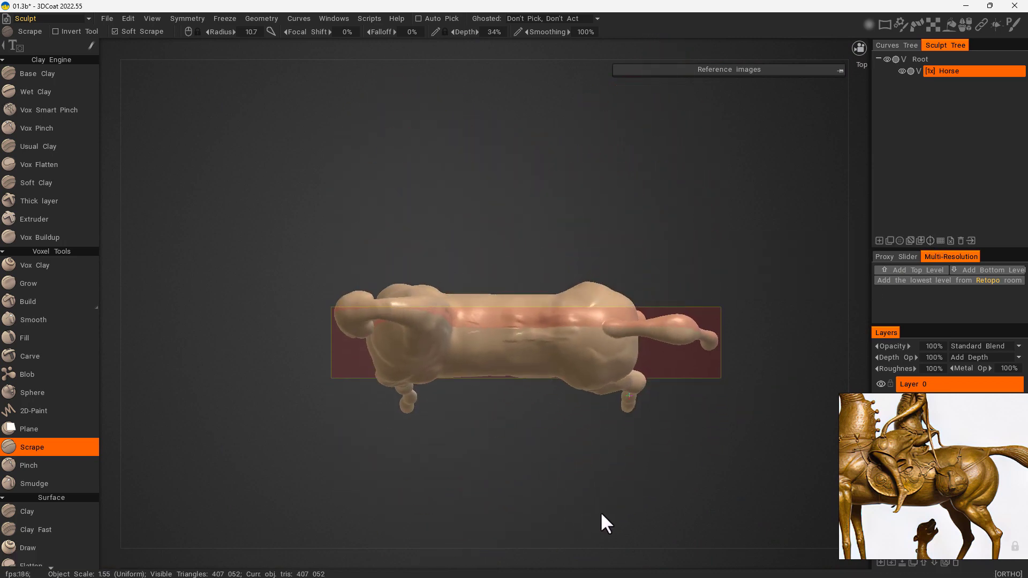
pyautogui.moveTo(602, 513)
pyautogui.mouseDown()
pyautogui.moveTo(659, 422)
pyautogui.moveTo(654, 440)
pyautogui.mouseUp()
# Step: Scrape the bony hip area at the front of the haunch with a brush radius of 6.49
pyautogui.moveTo(541, 287)
pyautogui.mouseDown(button='right')
pyautogui.moveTo(666, 324)
pyautogui.moveTo(555, 293)
pyautogui.mouseUp(button='right')
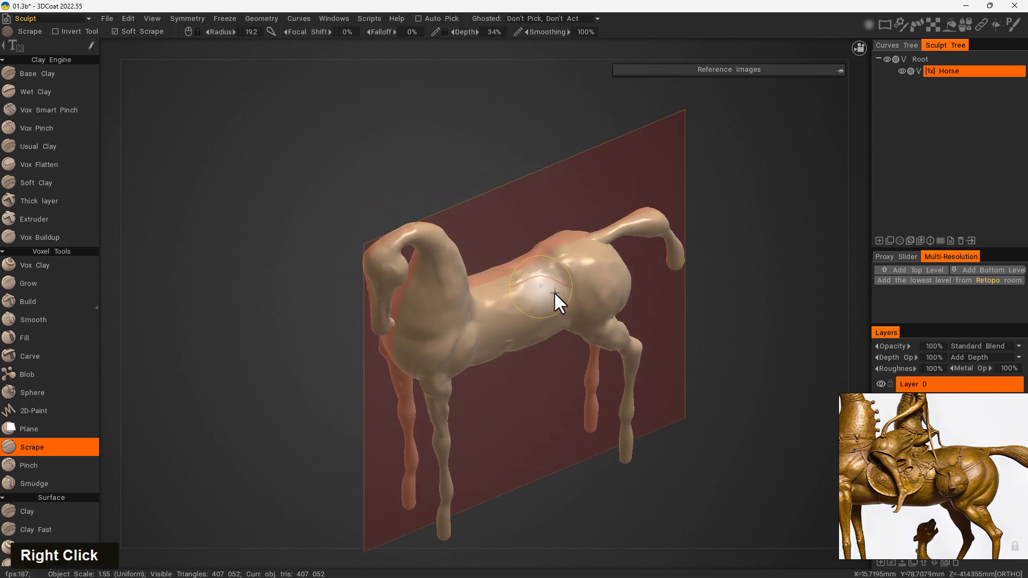
pyautogui.scroll(5, 726, 248)
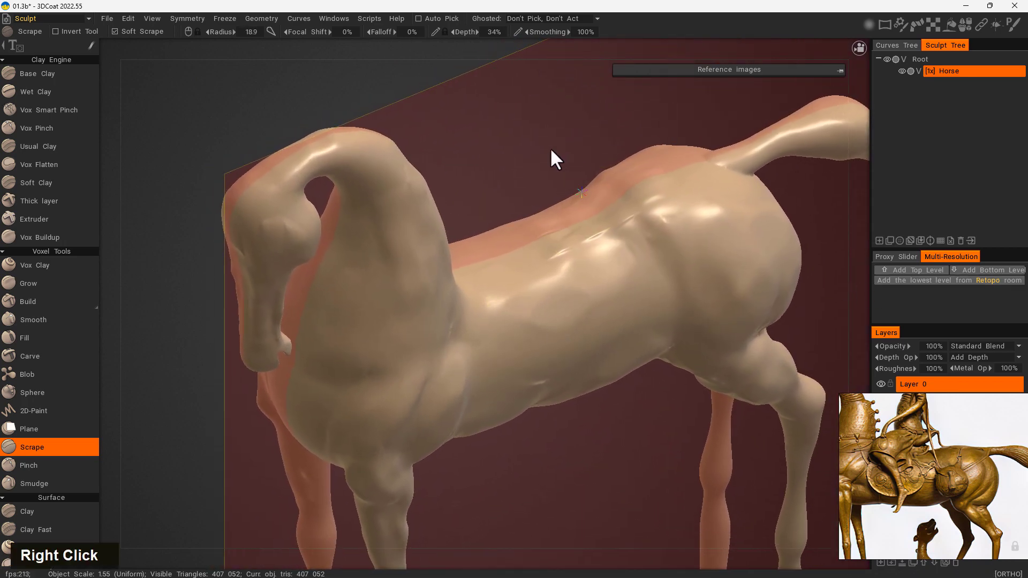
pyautogui.moveTo(649, 271)
pyautogui.mouseDown(button='right')
pyautogui.moveTo(634, 283)
pyautogui.moveTo(620, 264)
pyautogui.mouseUp(button='right')
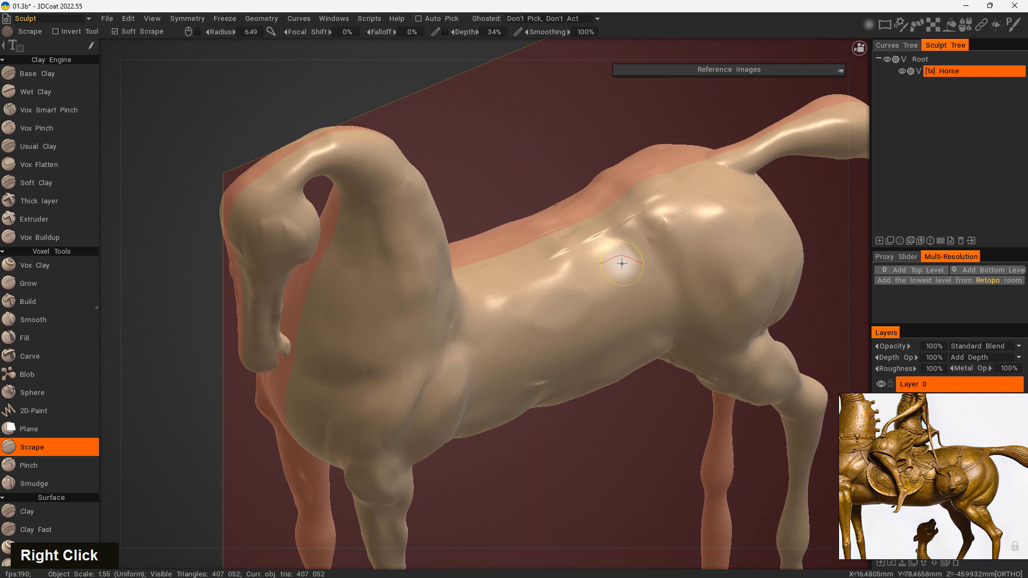
pyautogui.doubleClick(654, 210)
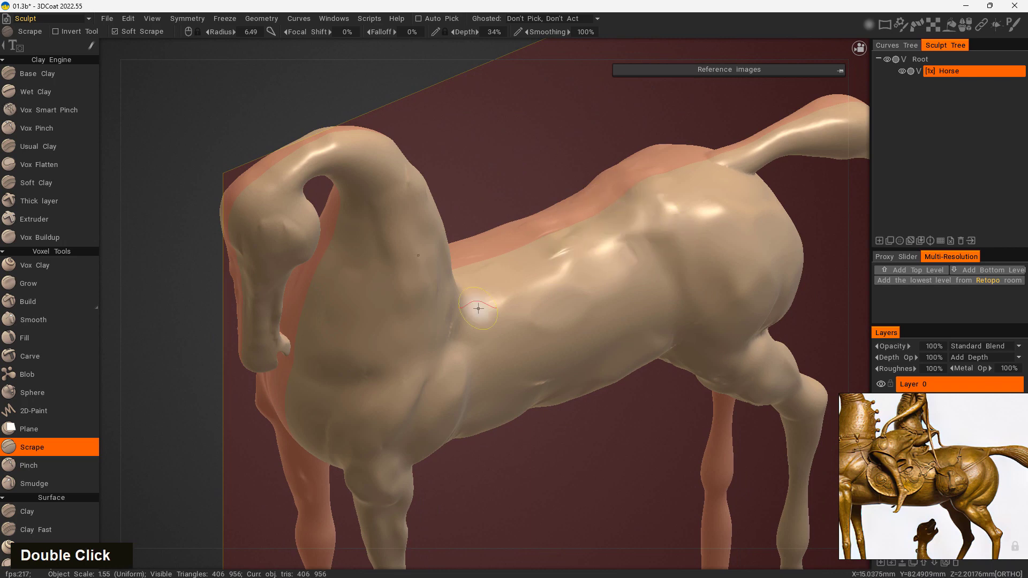
pyautogui.click(668, 213)
pyautogui.click(629, 236)
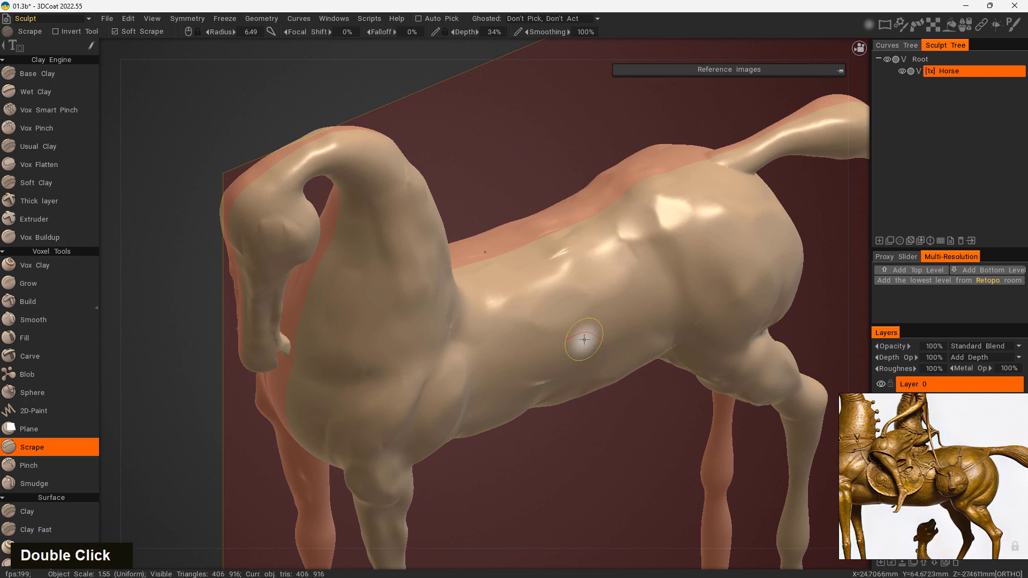
# Step: Widen the end of the muzzle from the front view with the Move tool
pyautogui.moveTo(584, 339); pyautogui.dragTo(625, 386, button='middle')
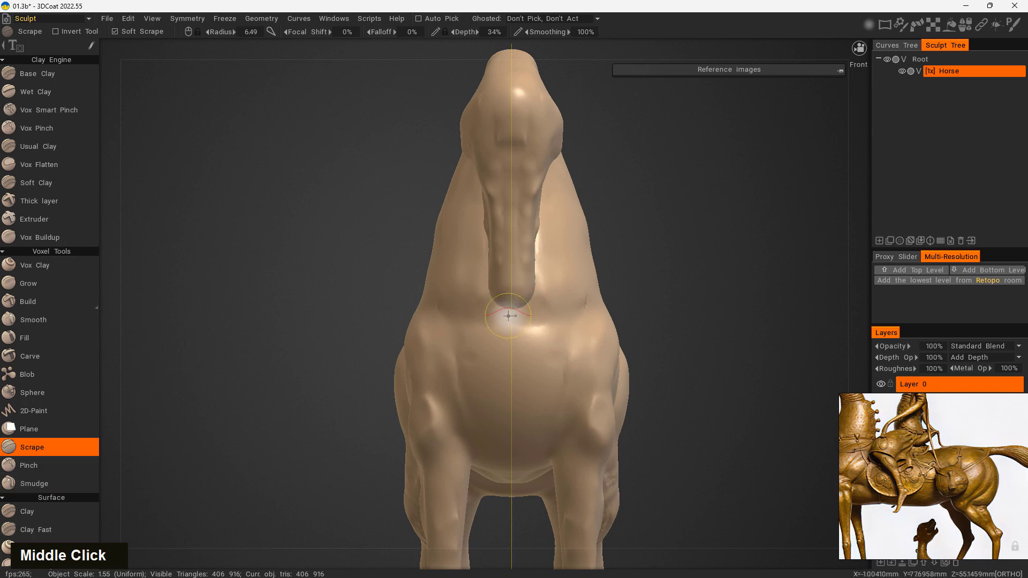
pyautogui.press('space')
pyautogui.click(371, 394)
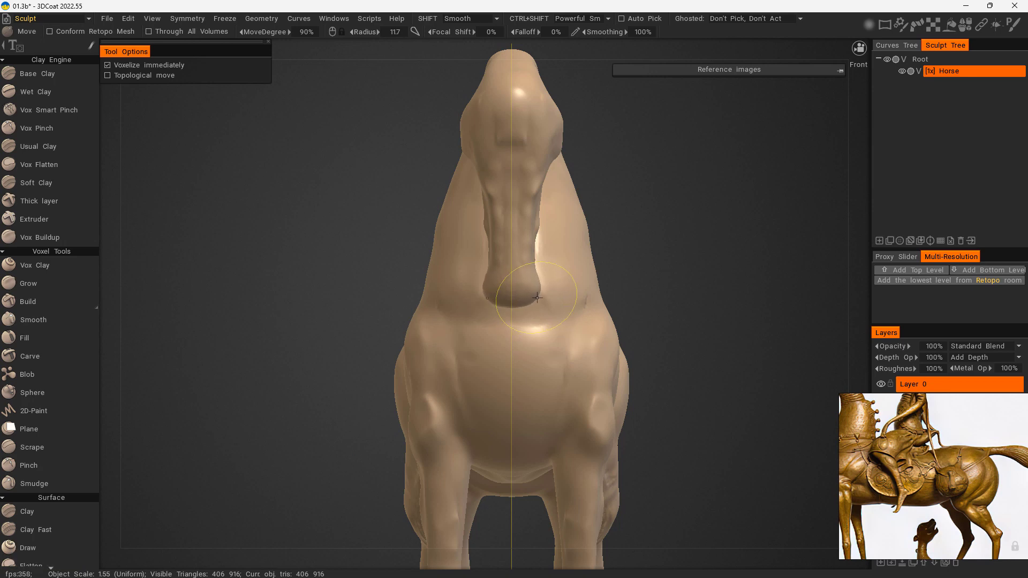
pyautogui.moveTo(537, 298); pyautogui.dragTo(557, 297)
# Step: Narrow the middle of the barrel from the top view with Move at radius 33.2 and ease the flank outward
pyautogui.moveTo(714, 282)
pyautogui.mouseDown()
pyautogui.moveTo(554, 305)
pyautogui.moveTo(482, 374)
pyautogui.moveTo(602, 276)
pyautogui.moveTo(673, 278)
pyautogui.moveTo(742, 264)
pyautogui.moveTo(721, 300)
pyautogui.moveTo(716, 357)
pyautogui.moveTo(662, 430)
pyautogui.moveTo(408, 438)
pyautogui.moveTo(548, 383)
pyautogui.mouseUp()
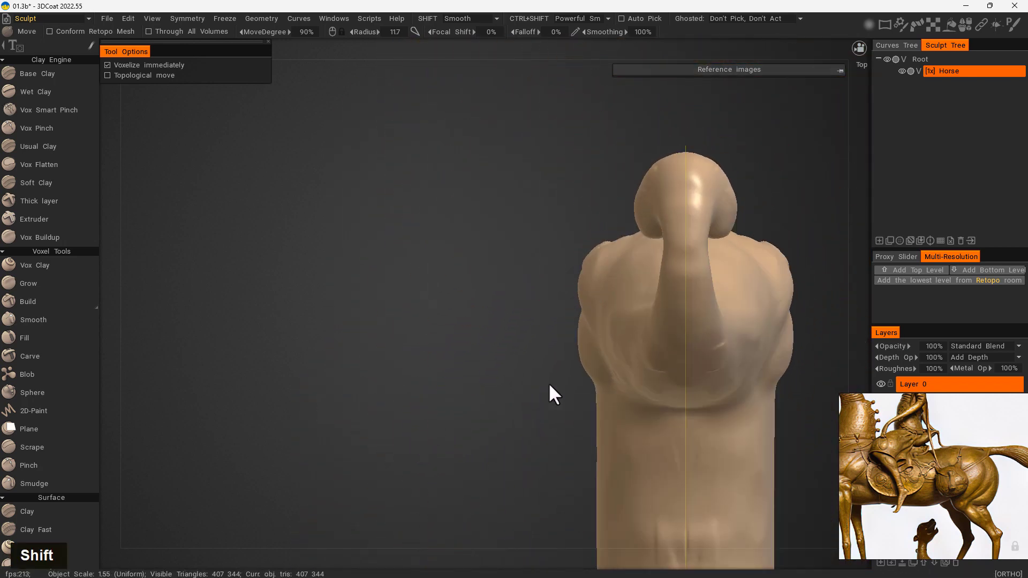
pyautogui.keyDown('alt'); pyautogui.moveTo(757, 351); pyautogui.dragTo(544, 166, button='middle'); pyautogui.keyUp('alt')
pyautogui.moveTo(551, 402)
pyautogui.keyDown('alt'); pyautogui.mouseDown(button='right')
pyautogui.moveTo(498, 378)
pyautogui.moveTo(500, 369)
pyautogui.moveTo(542, 368)
pyautogui.moveTo(555, 378)
pyautogui.mouseUp(button='right'); pyautogui.keyUp('alt')
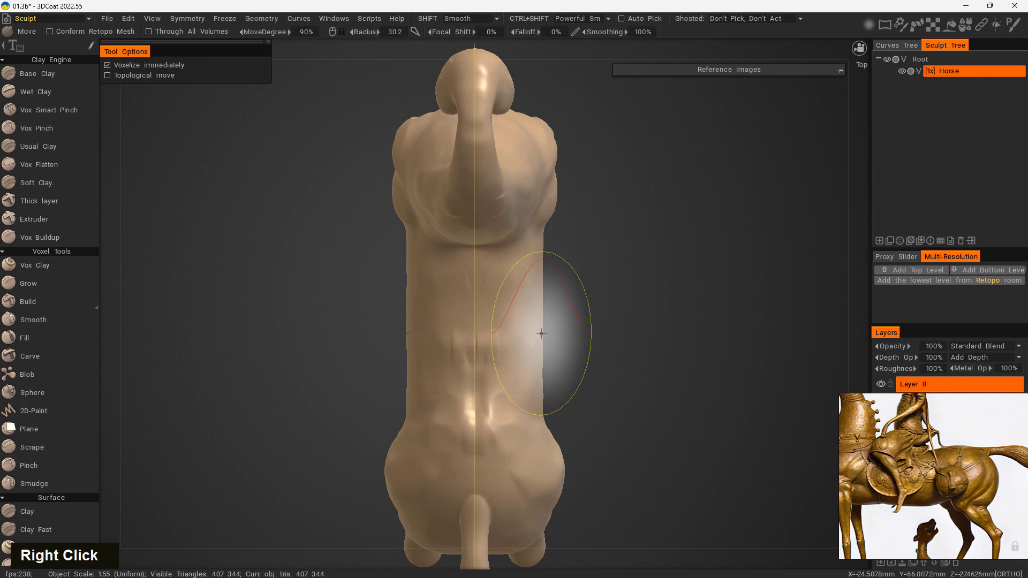
pyautogui.moveTo(542, 334); pyautogui.dragTo(542, 414, button='right')
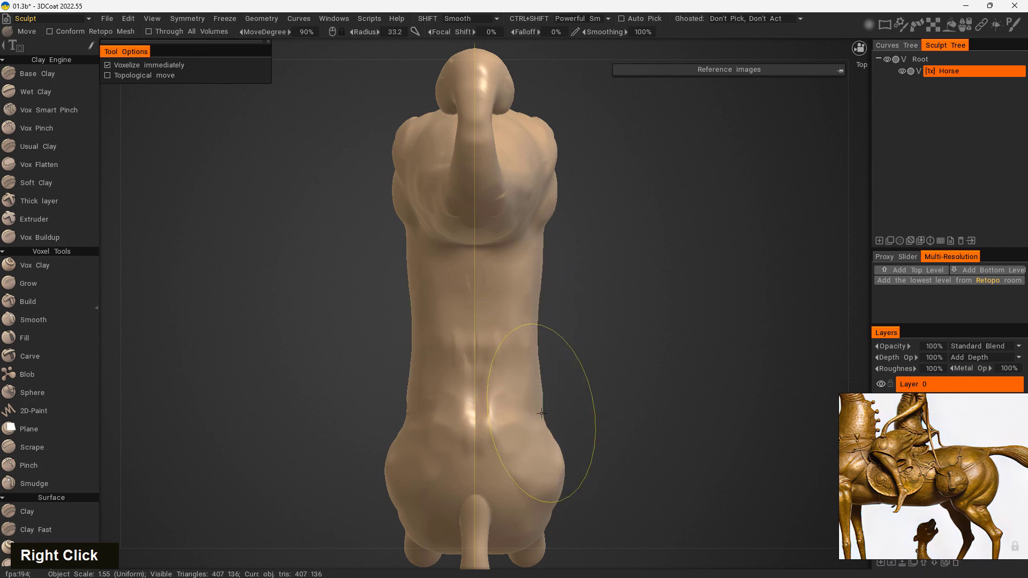
pyautogui.moveTo(542, 414); pyautogui.dragTo(546, 414)
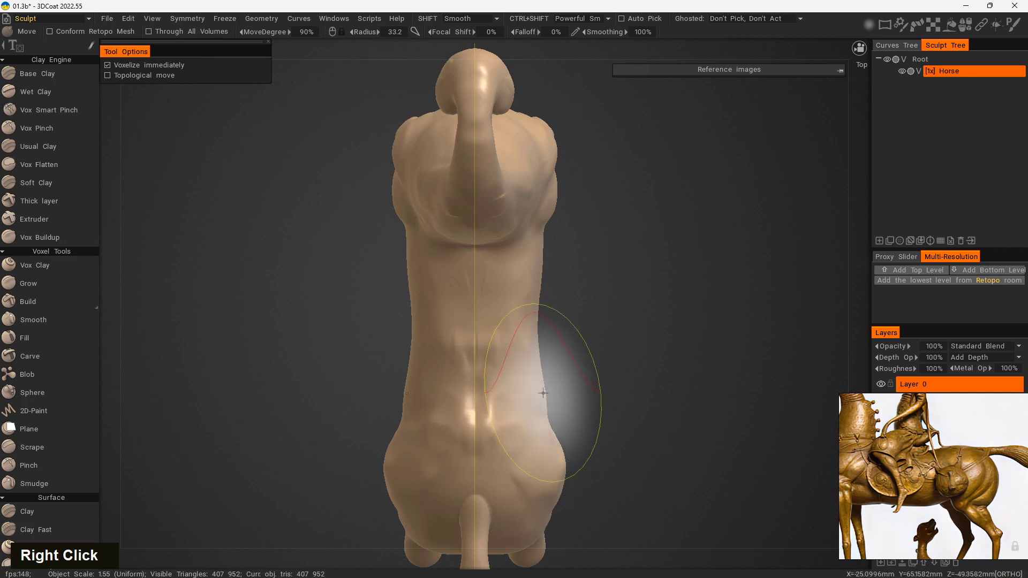
# Step: Pull the shoulder, the rear of the haunch and the flank slightly outward with Move from the top view
pyautogui.moveTo(555, 201); pyautogui.dragTo(559, 201)
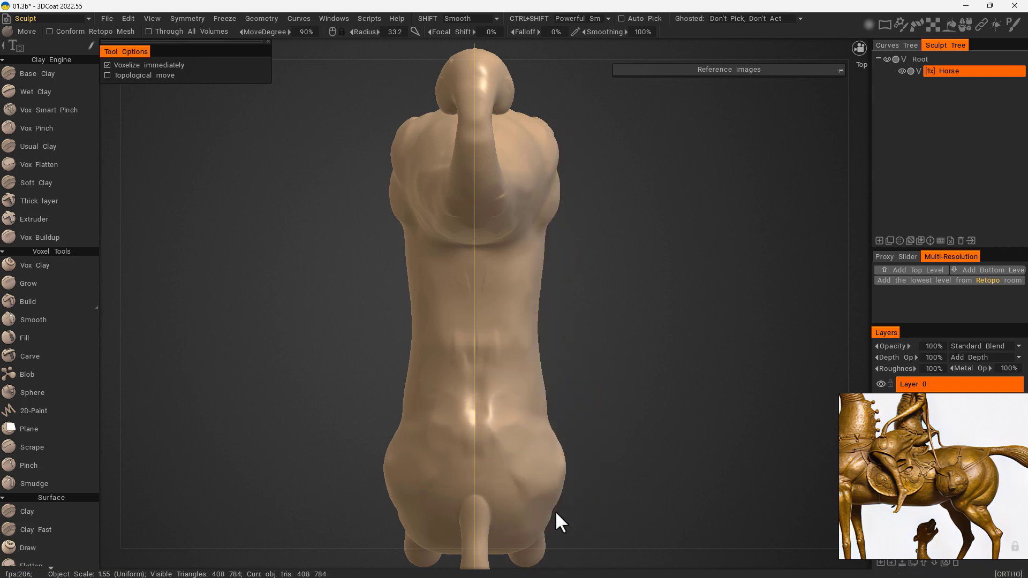
pyautogui.moveTo(552, 511); pyautogui.dragTo(556, 512)
pyautogui.moveTo(547, 417); pyautogui.dragTo(550, 418)
# Step: Display the reference image in the side view and match the top contour of the croup to it using Move at radius 174
pyautogui.moveTo(607, 441)
pyautogui.mouseDown()
pyautogui.moveTo(599, 387)
pyautogui.moveTo(685, 392)
pyautogui.moveTo(829, 379)
pyautogui.mouseUp()
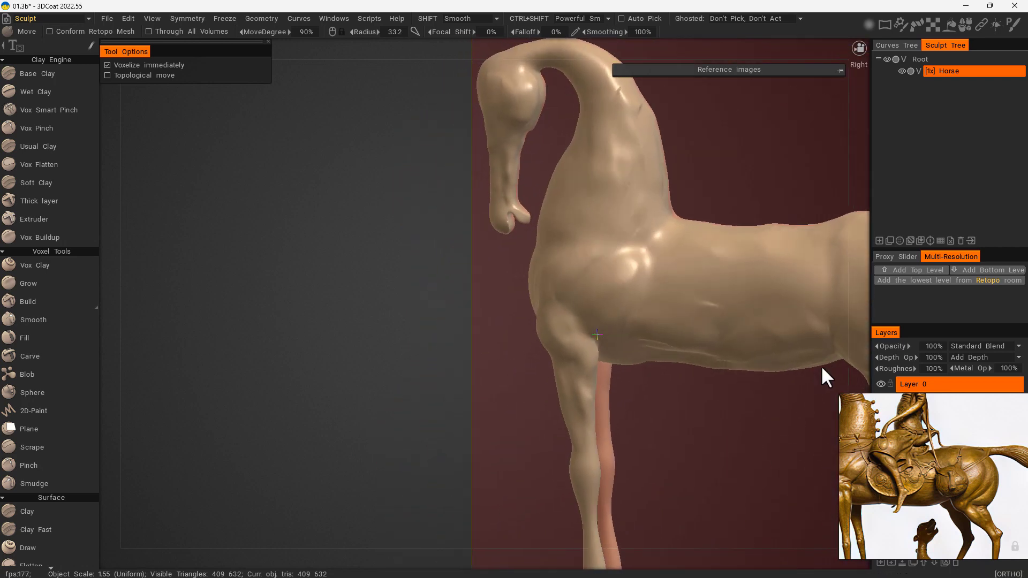
pyautogui.moveTo(829, 379); pyautogui.dragTo(601, 425, button='middle')
pyautogui.moveTo(602, 425); pyautogui.dragTo(439, 422, button='right')
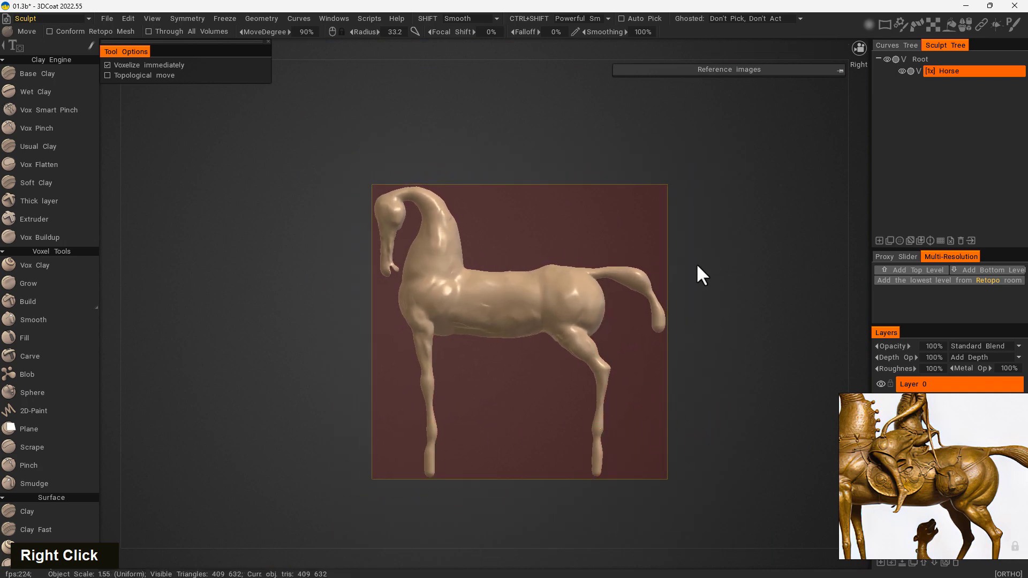
pyautogui.press('u')
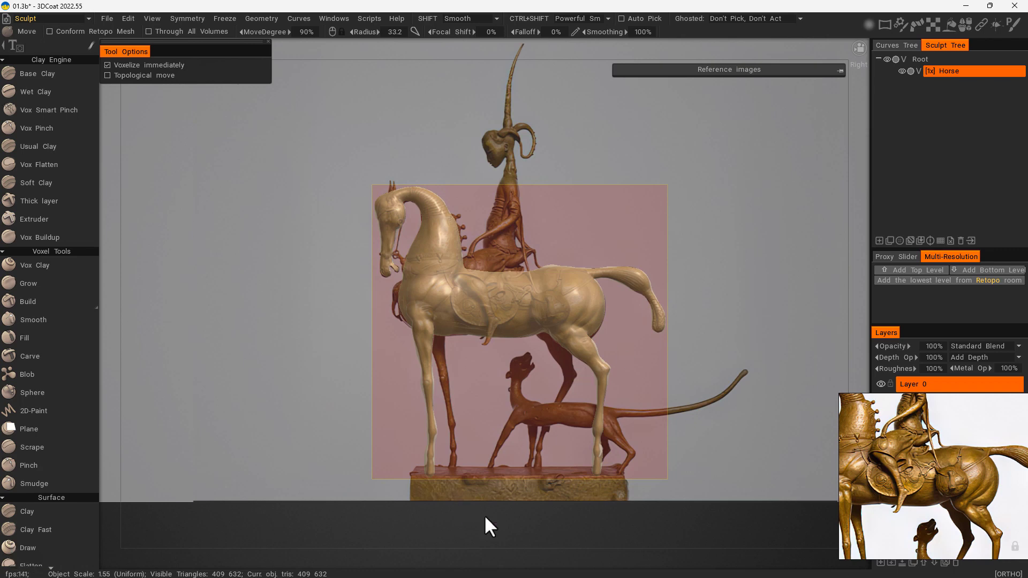
pyautogui.moveTo(576, 266)
pyautogui.mouseDown(button='right')
pyautogui.moveTo(742, 268)
pyautogui.moveTo(655, 240)
pyautogui.moveTo(615, 259)
pyautogui.moveTo(670, 218)
pyautogui.moveTo(629, 218)
pyautogui.mouseUp(button='right')
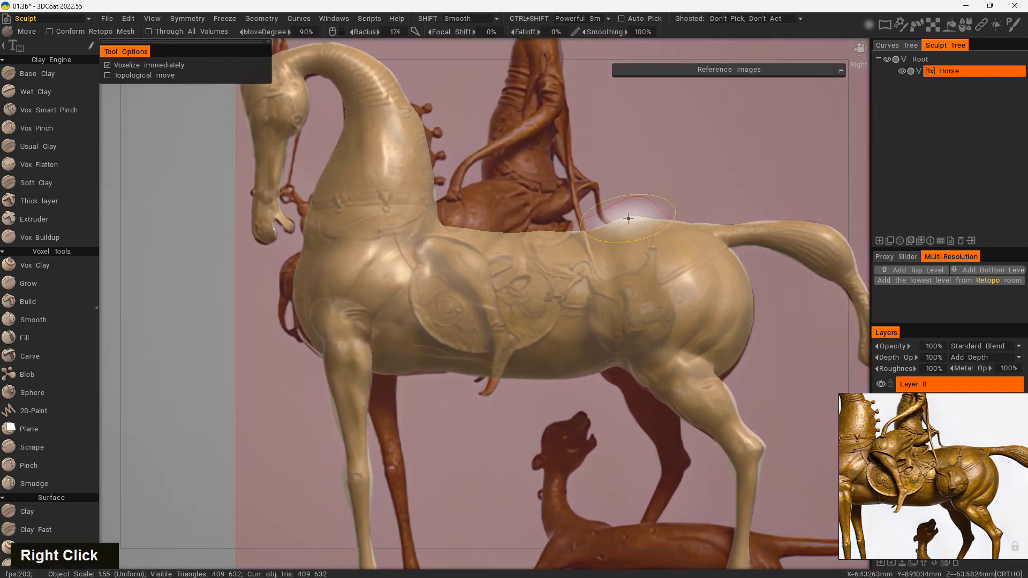
pyautogui.moveTo(628, 219); pyautogui.dragTo(626, 226)
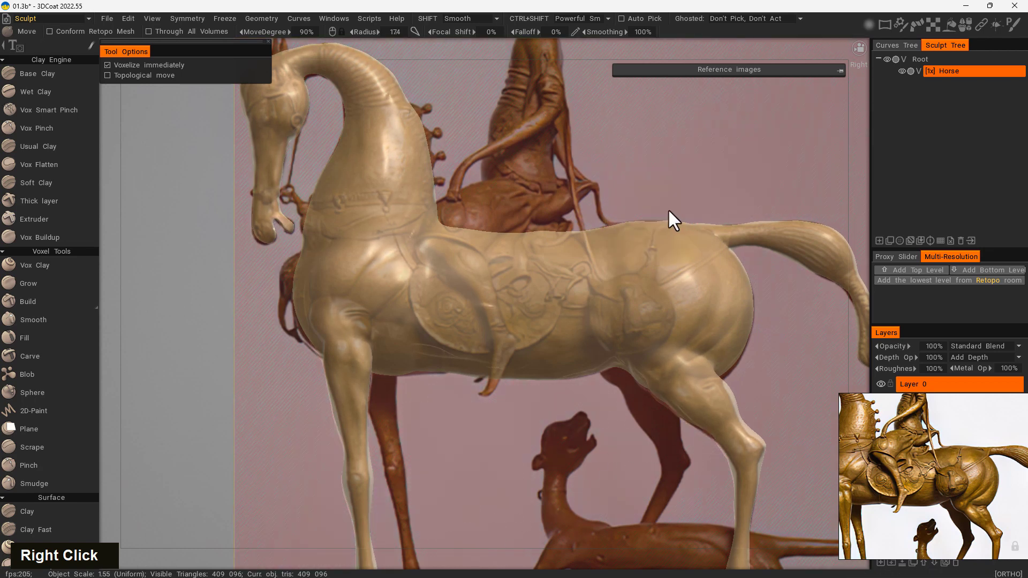
pyautogui.moveTo(656, 225); pyautogui.dragTo(653, 221)
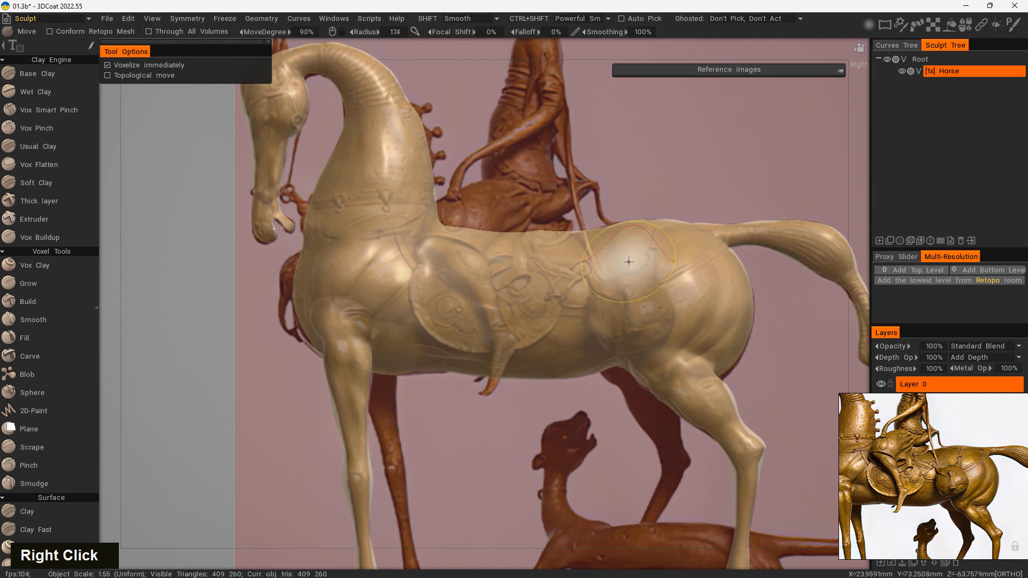
# Step: Adjust the tip of the muzzle to the reference outline with Move at radius 11.5
pyautogui.moveTo(629, 261)
pyautogui.mouseDown(button='middle')
pyautogui.moveTo(684, 323)
pyautogui.moveTo(662, 240)
pyautogui.moveTo(668, 227)
pyautogui.moveTo(687, 230)
pyautogui.mouseUp(button='middle')
pyautogui.moveTo(275, 265); pyautogui.dragTo(351, 267, button='right')
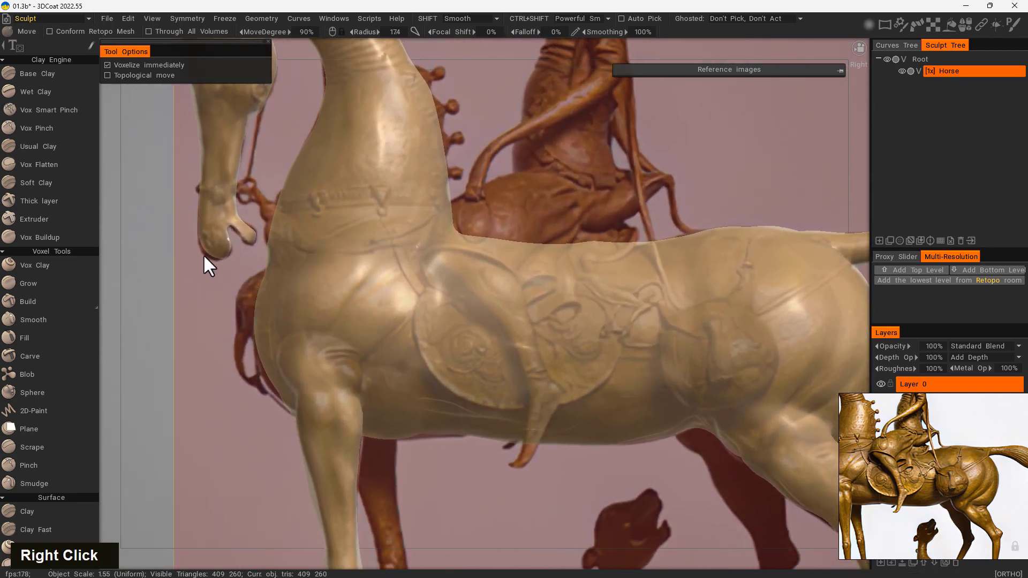
pyautogui.moveTo(213, 250)
pyautogui.mouseDown(button='right')
pyautogui.moveTo(191, 259)
pyautogui.moveTo(205, 249)
pyautogui.mouseUp(button='right')
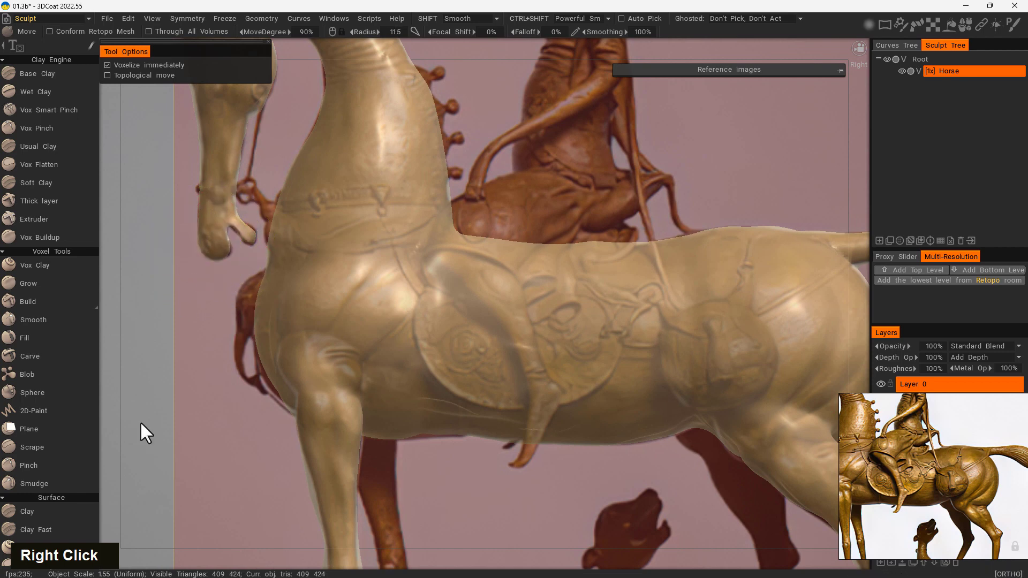
# Step: Hide the reference image behind the whole horse and save the scene
pyautogui.moveTo(140, 421); pyautogui.dragTo(721, 269, button='right')
pyautogui.moveTo(721, 268); pyautogui.dragTo(686, 240, button='middle')
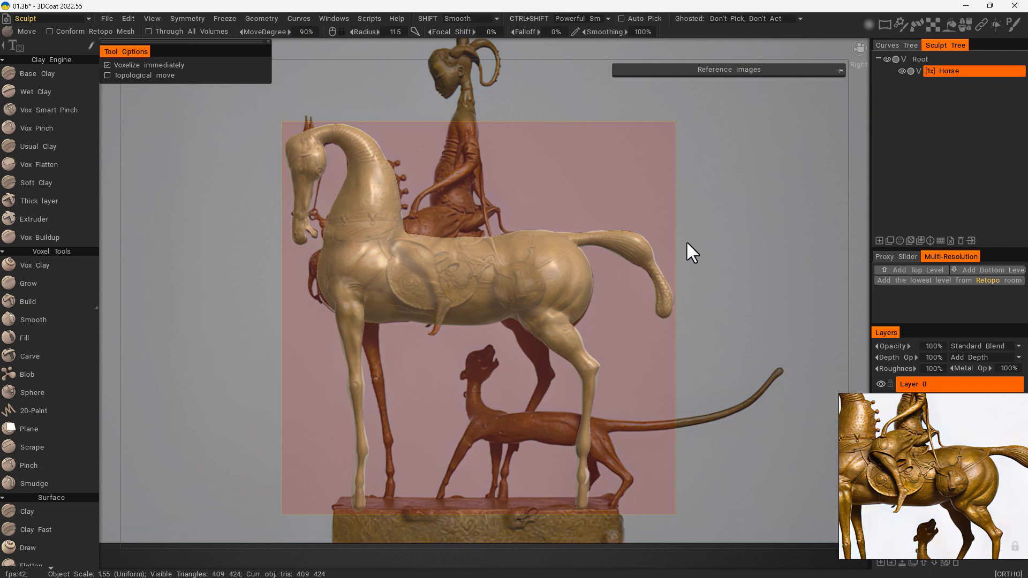
pyautogui.press('u')
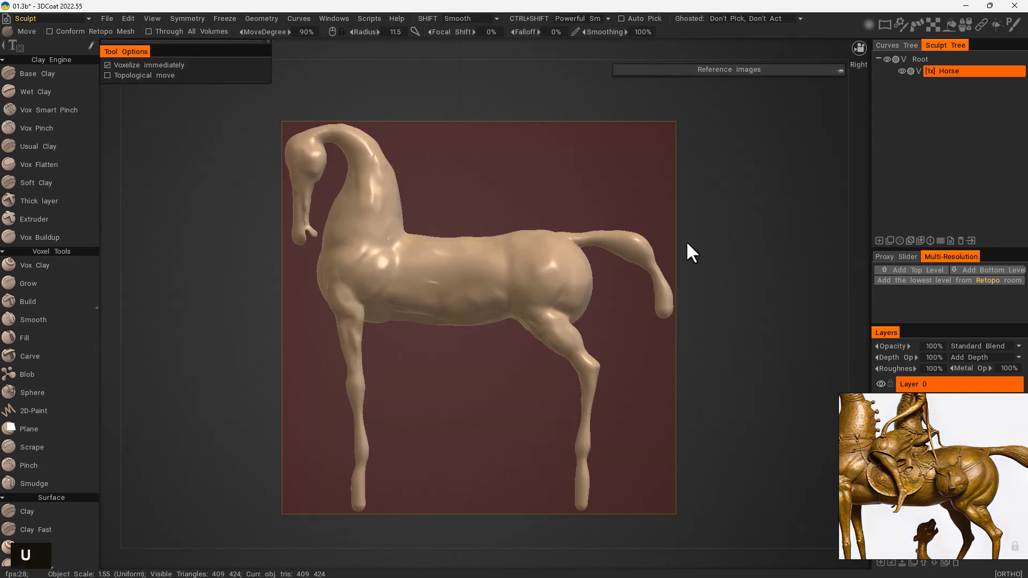
pyautogui.hotkey('ctrl', 's')
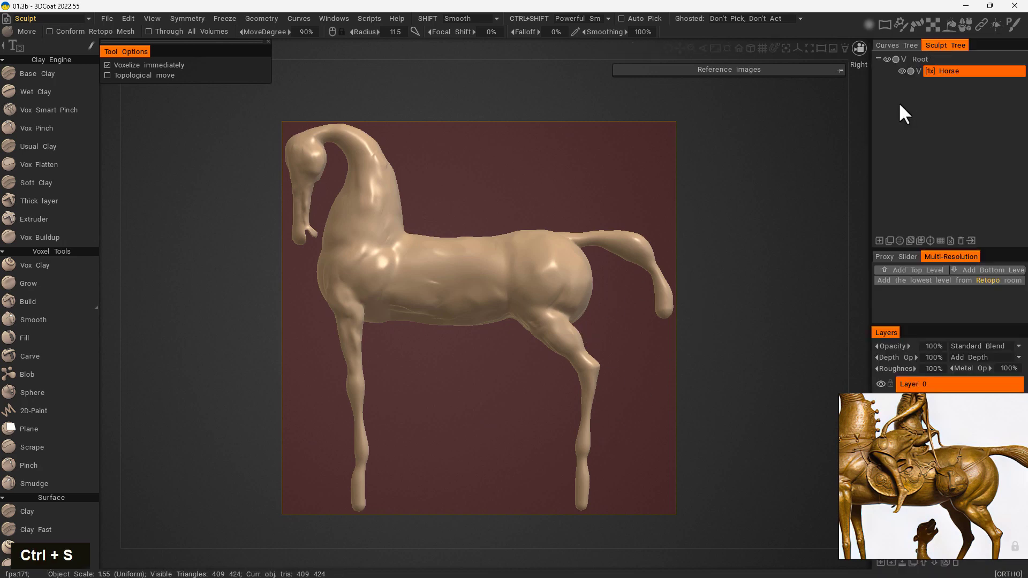
# Step: Apply the muted green clay shader from the Default set to the horse
pyautogui.moveTo(892, 20)
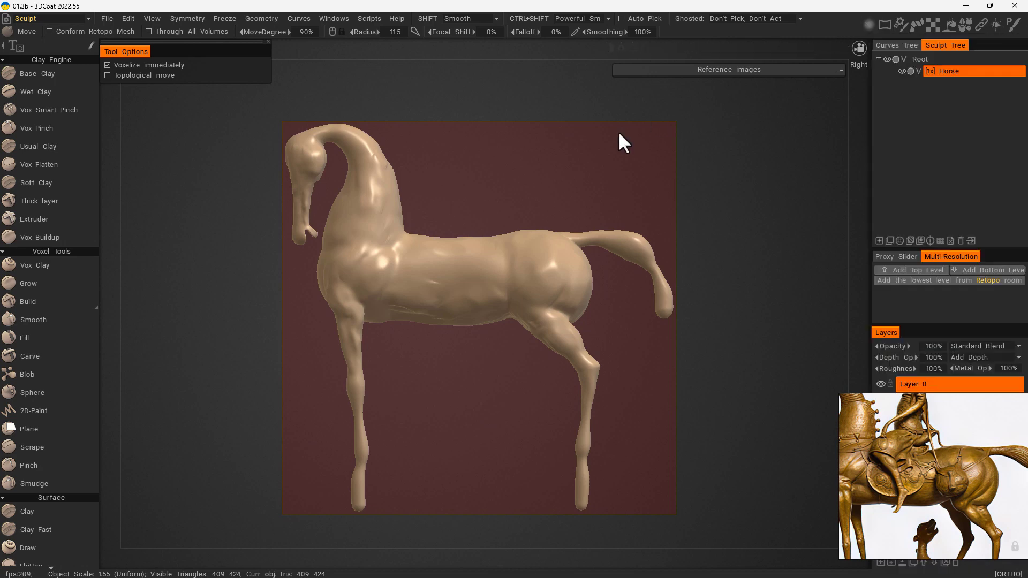
pyautogui.moveTo(948, 26)
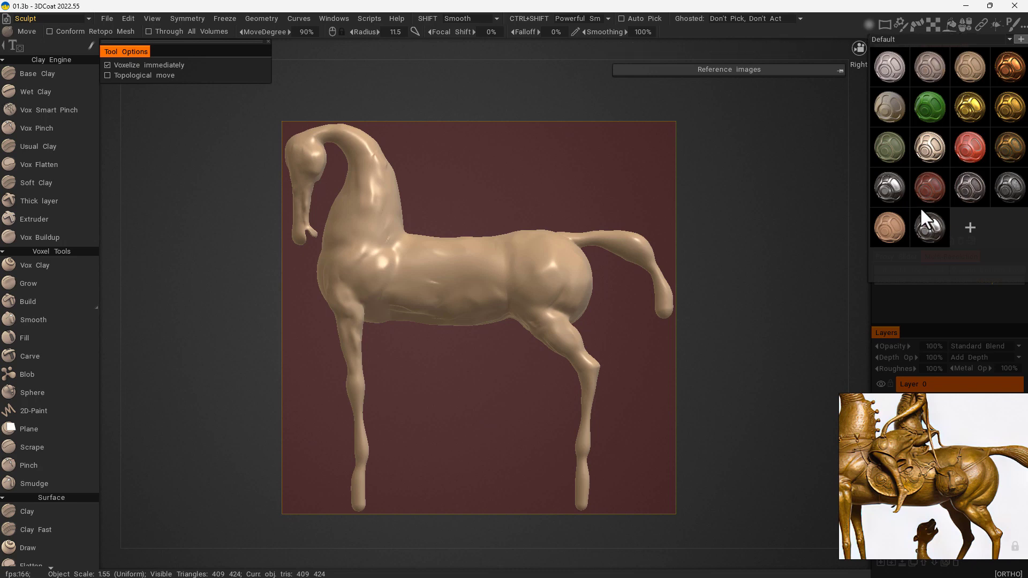
pyautogui.click(892, 149)
pyautogui.click(485, 343)
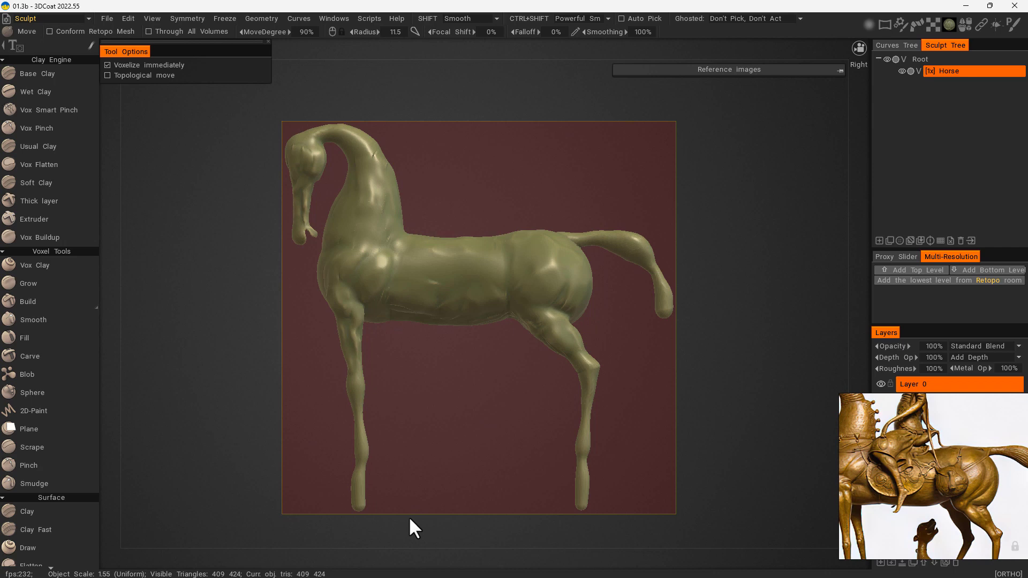
# Step: Switch the shader set to Jama Clay and apply its tan brown clay shader to the horse
pyautogui.click(951, 24)
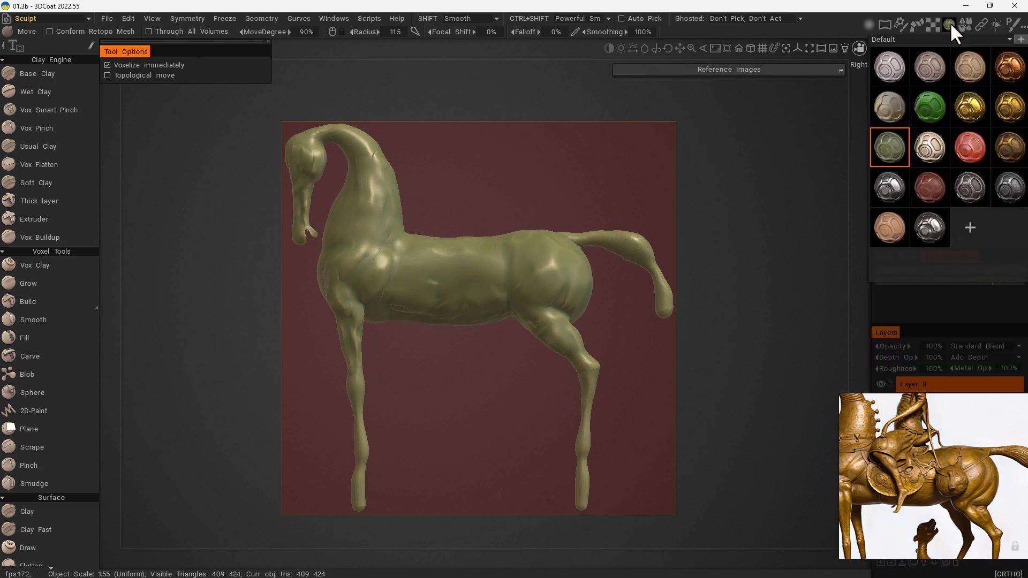
pyautogui.click(1007, 40)
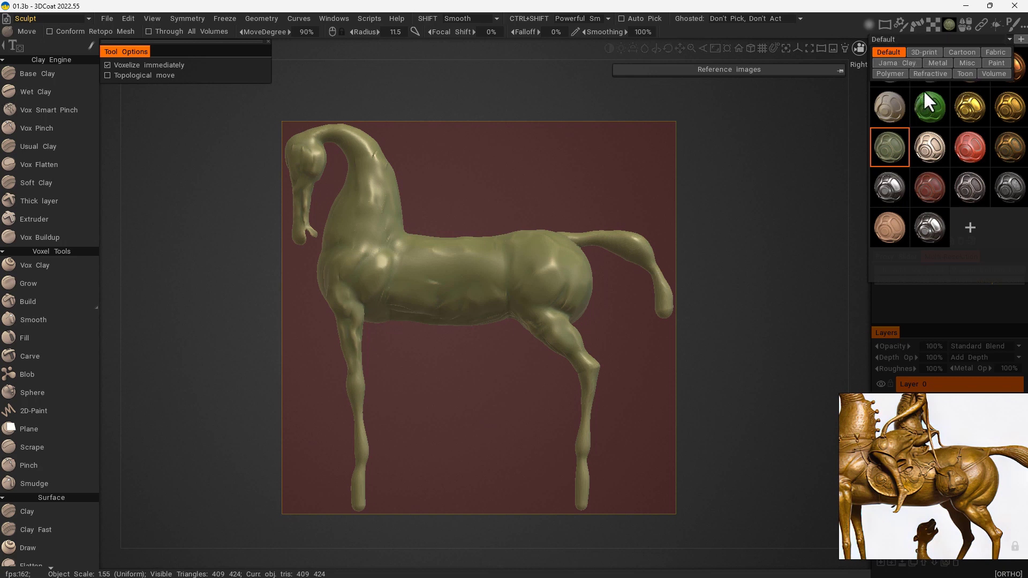
pyautogui.click(911, 63)
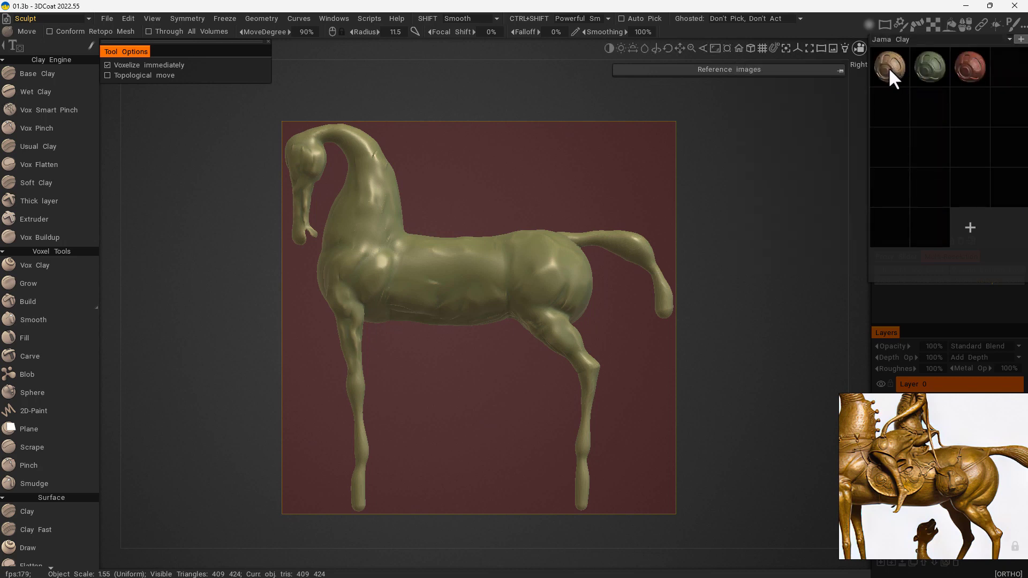
pyautogui.click(889, 66)
pyautogui.click(484, 342)
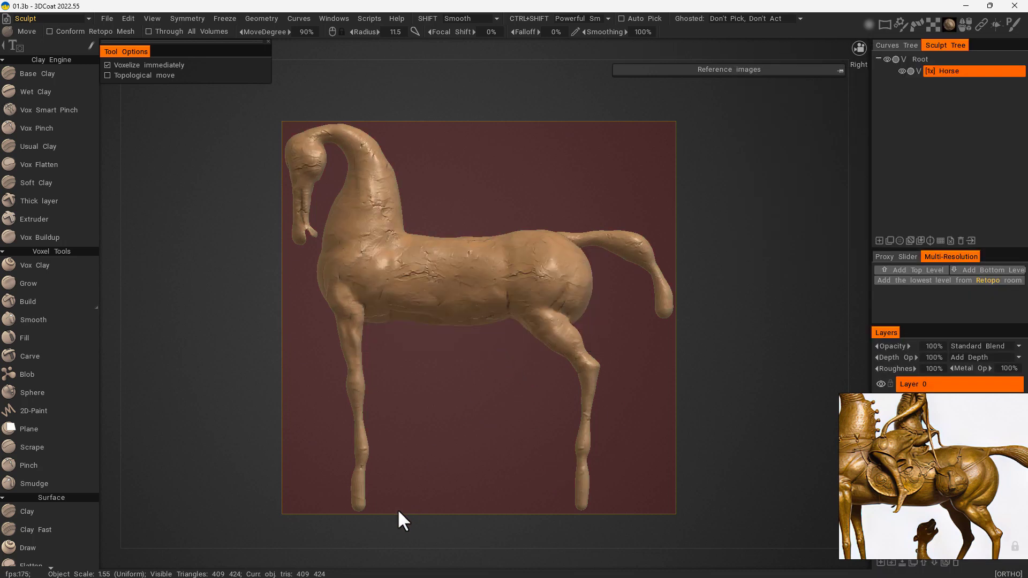
# Step: Hide the symmetry plane display around the horse
pyautogui.moveTo(924, 426); pyautogui.dragTo(992, 475, button='middle')
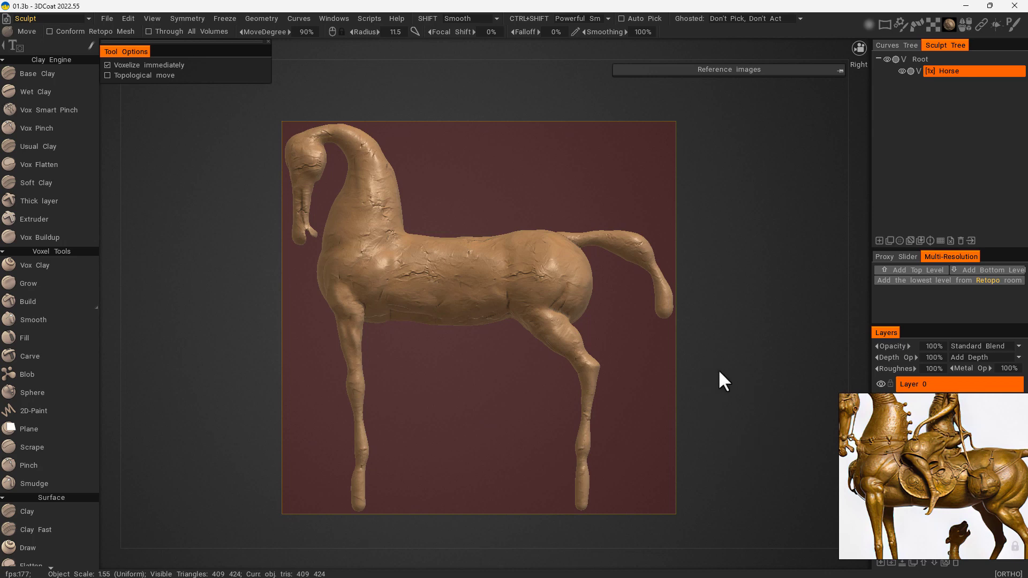
pyautogui.moveTo(720, 372); pyautogui.dragTo(783, 413)
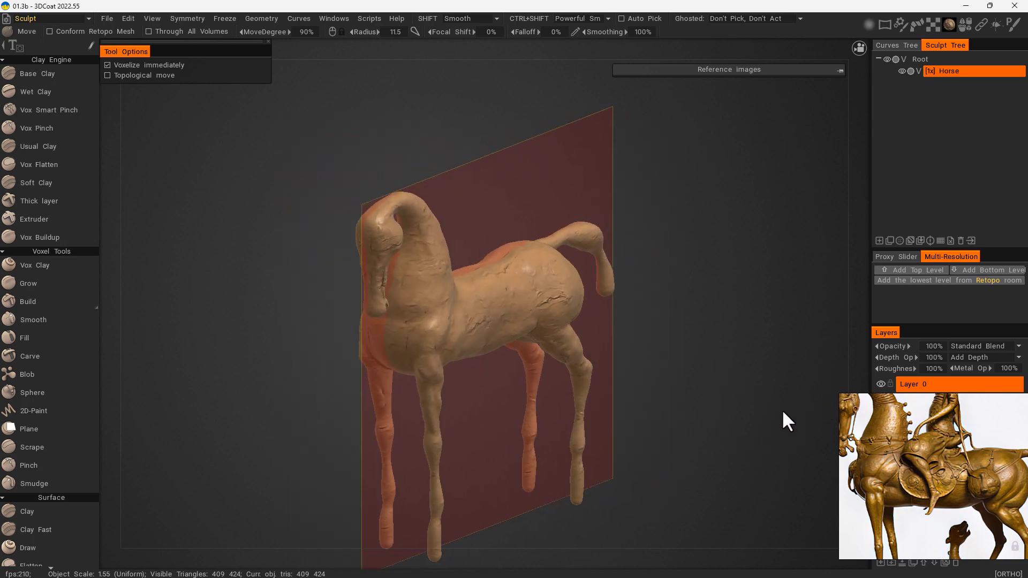
pyautogui.press('s')
pyautogui.click(709, 403)
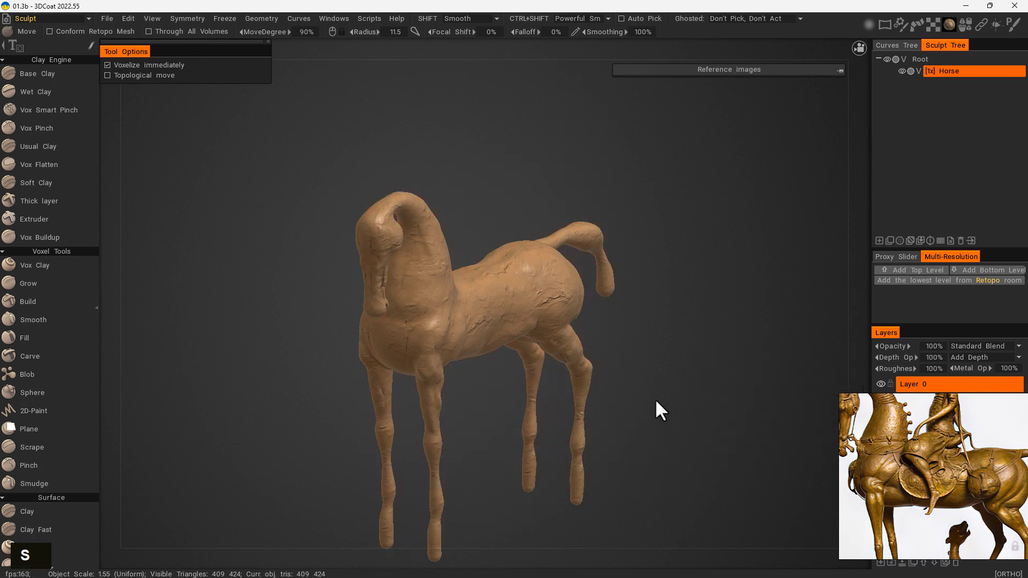
pyautogui.moveTo(656, 401); pyautogui.dragTo(629, 400)
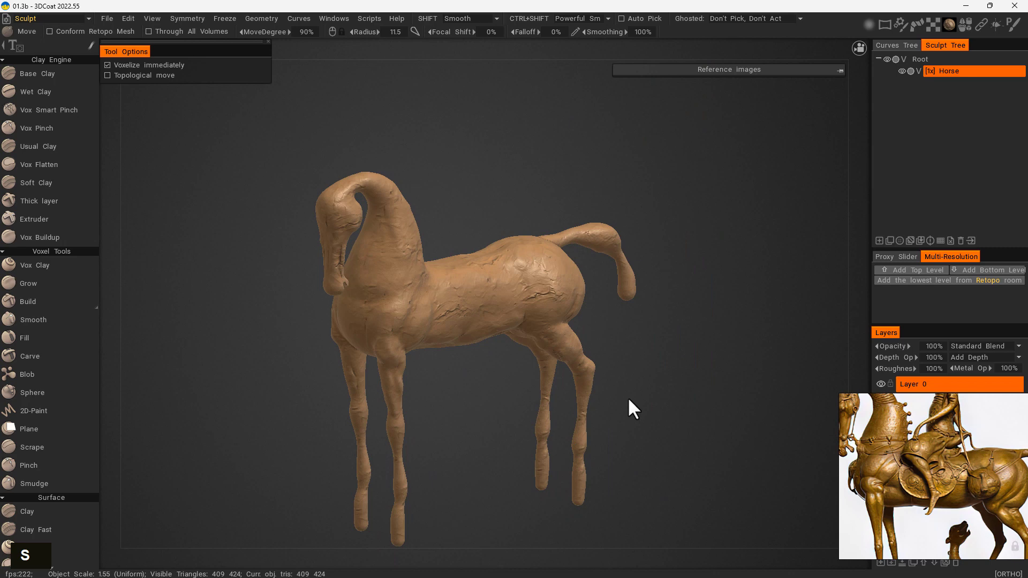
# Step: Switch the viewport from orthographic to perspective projection, frame the whole horse and save the scene
pyautogui.press('KP_5')
pyautogui.moveTo(628, 397); pyautogui.dragTo(606, 487)
pyautogui.keyDown('shift'); pyautogui.moveTo(676, 386); pyautogui.dragTo(722, 476); pyautogui.keyUp('shift')
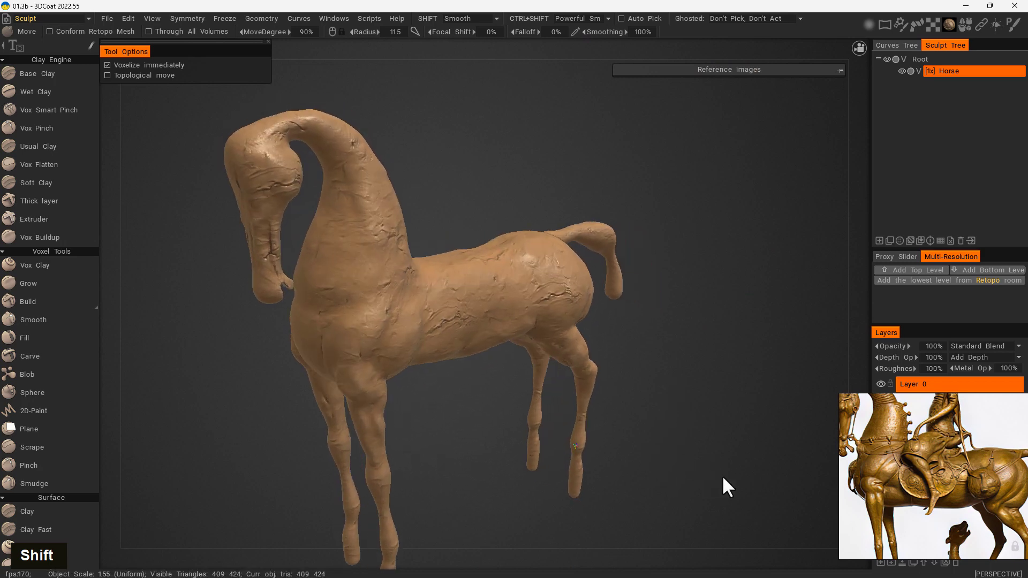
pyautogui.moveTo(722, 476); pyautogui.dragTo(705, 379, button='middle')
pyautogui.moveTo(706, 379)
pyautogui.mouseDown(button='right')
pyautogui.moveTo(712, 403)
pyautogui.moveTo(688, 398)
pyautogui.moveTo(707, 401)
pyautogui.moveTo(716, 382)
pyautogui.mouseUp(button='right')
pyautogui.moveTo(715, 381); pyautogui.dragTo(690, 414, button='middle')
pyautogui.moveTo(690, 415)
pyautogui.mouseDown(button='right')
pyautogui.moveTo(697, 424)
pyautogui.moveTo(707, 418)
pyautogui.mouseUp(button='right')
pyautogui.moveTo(707, 418); pyautogui.dragTo(701, 397, button='middle')
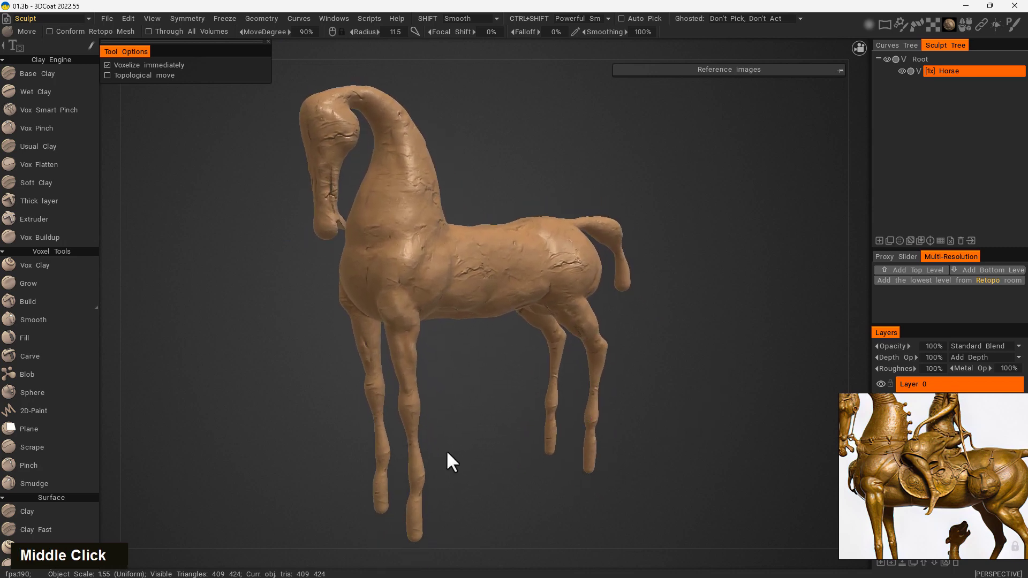
pyautogui.hotkey('ctrl', 's')
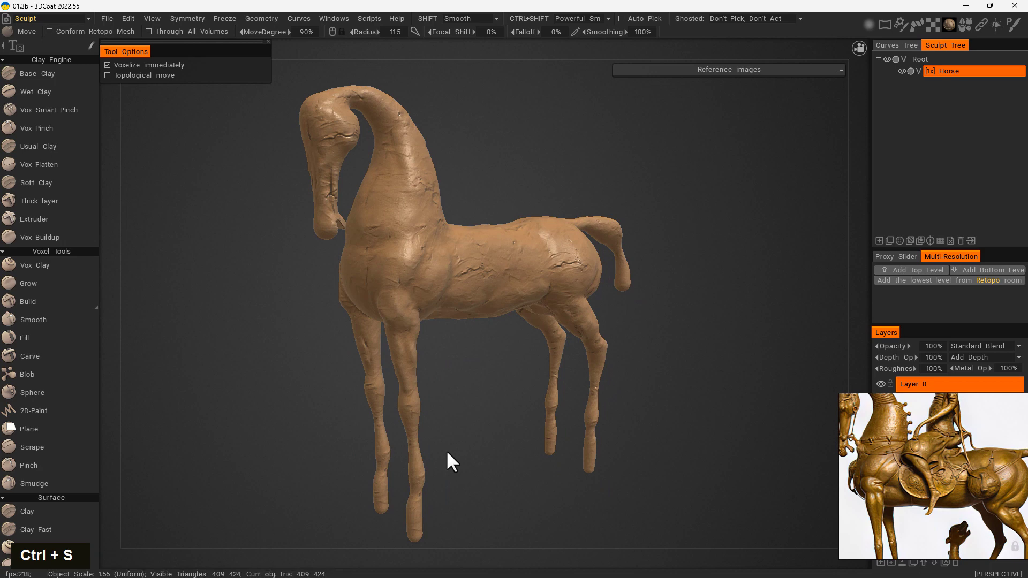
# Step: Load Bonifacio Aragon Stairs from the Environment folder's Exterior subfolder as the environment map
pyautogui.click(859, 47)
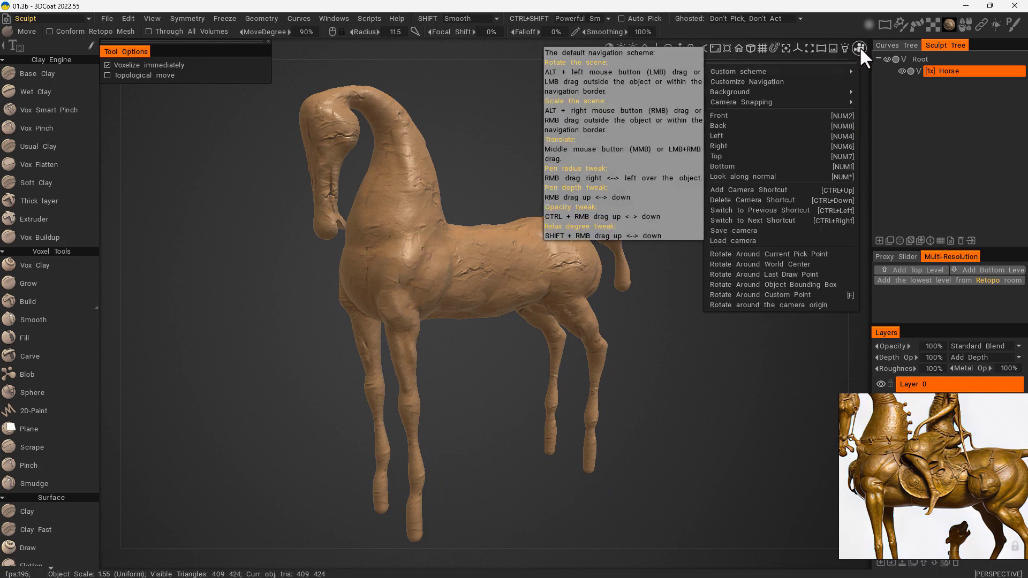
pyautogui.moveTo(764, 91)
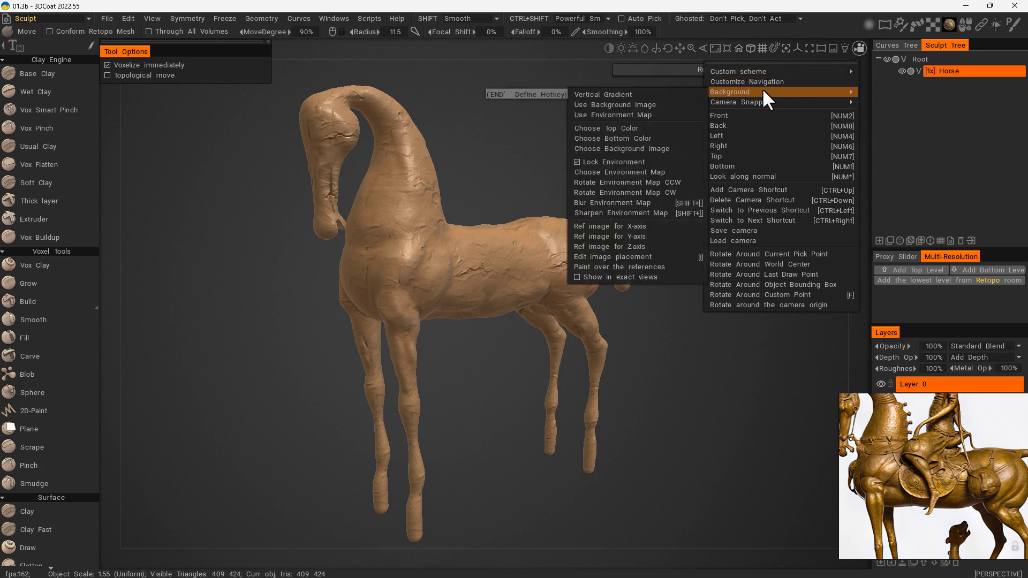
pyautogui.click(620, 173)
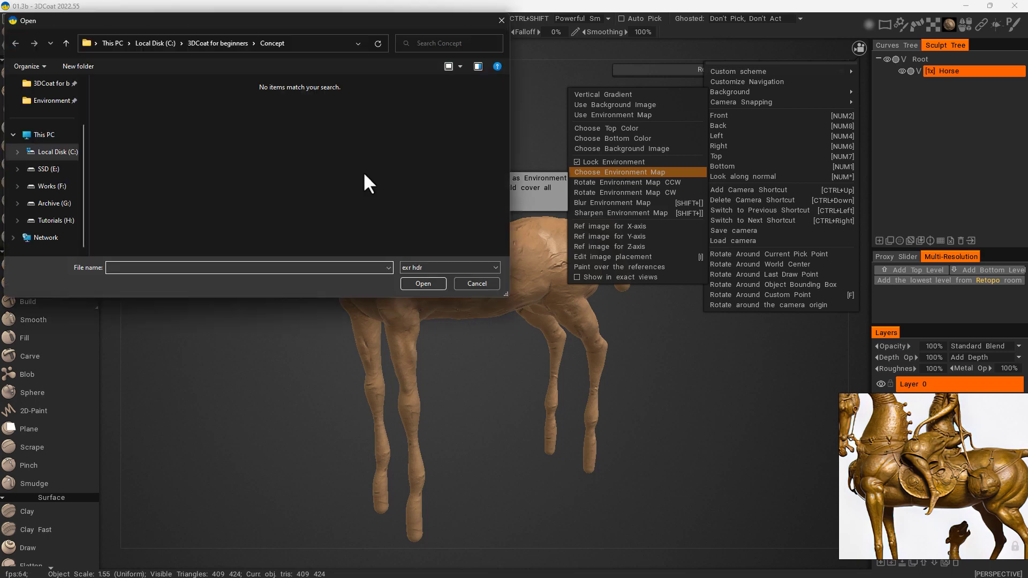
pyautogui.click(50, 100)
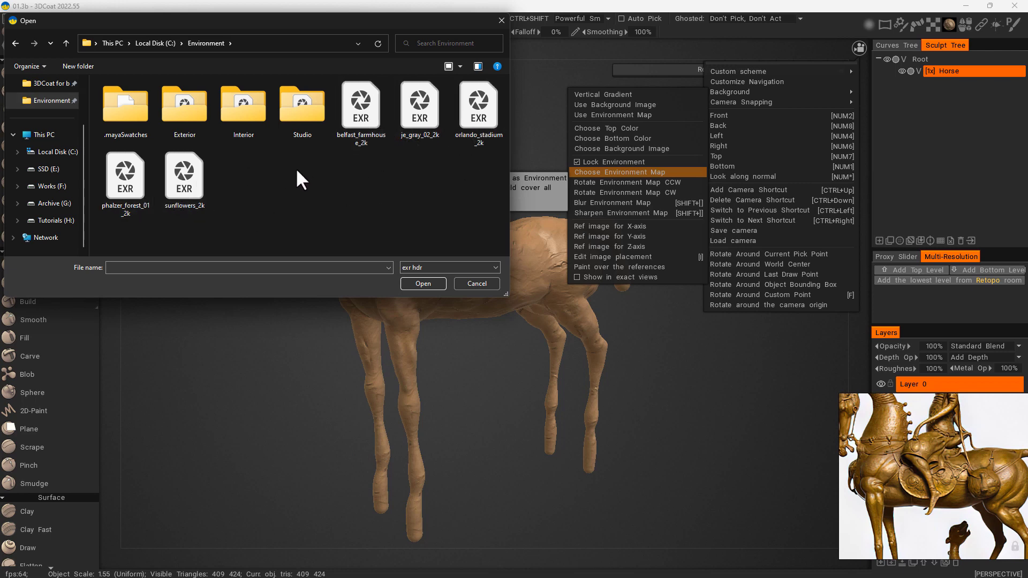
pyautogui.doubleClick(191, 113)
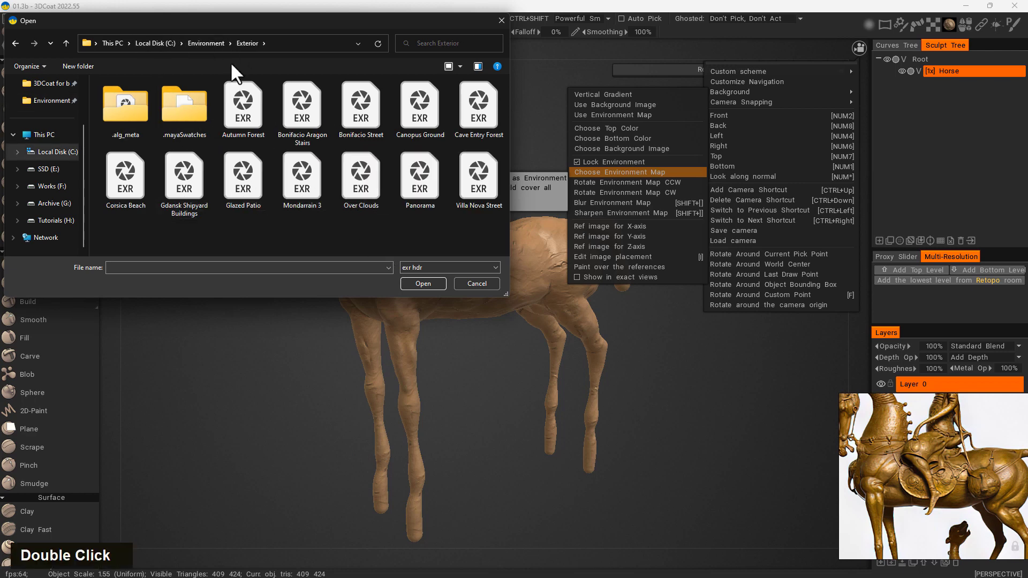
pyautogui.click(301, 114)
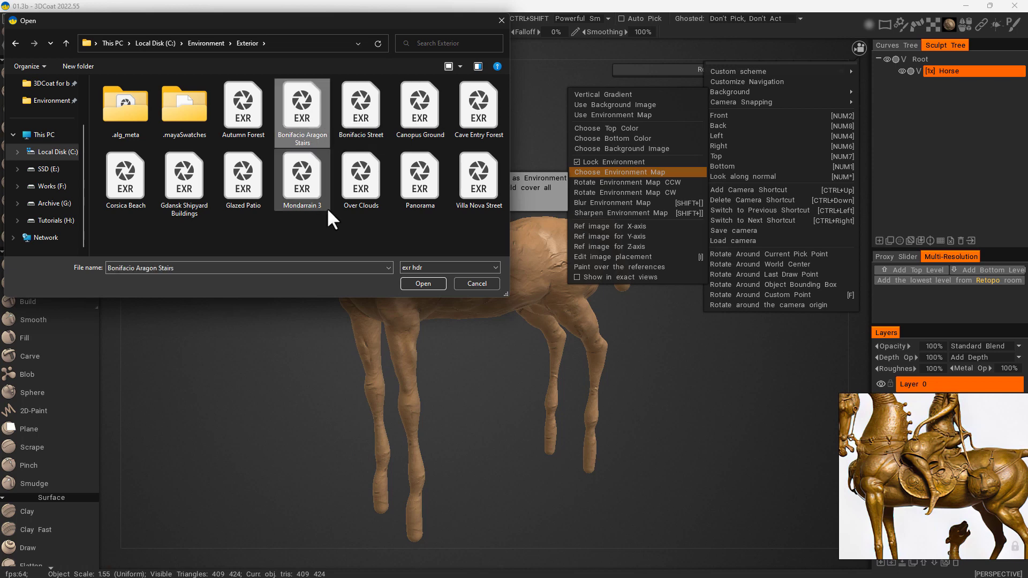
pyautogui.click(435, 282)
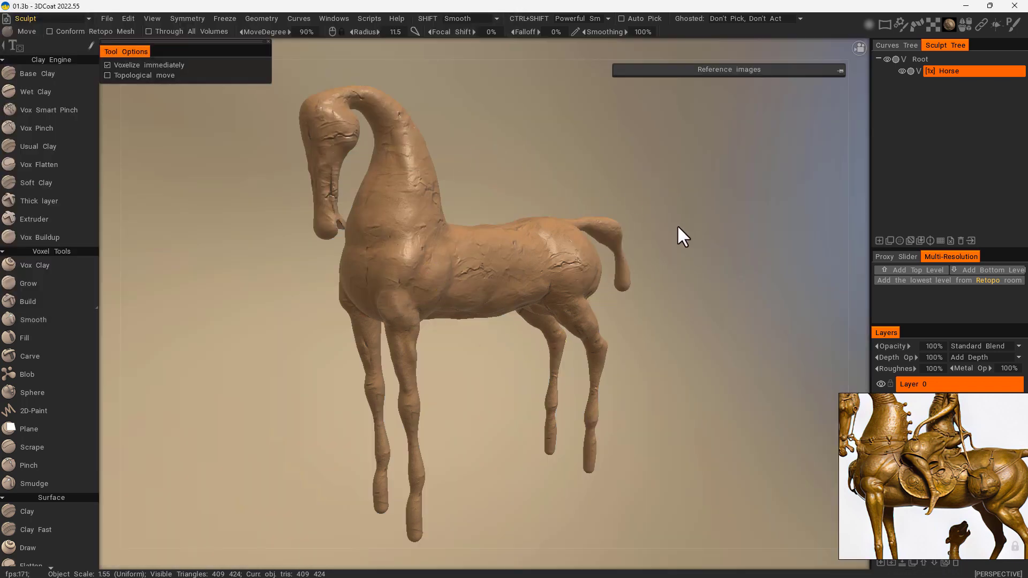
# Step: Set the viewport backdrop to use the background image instead of the environment map
pyautogui.click(859, 48)
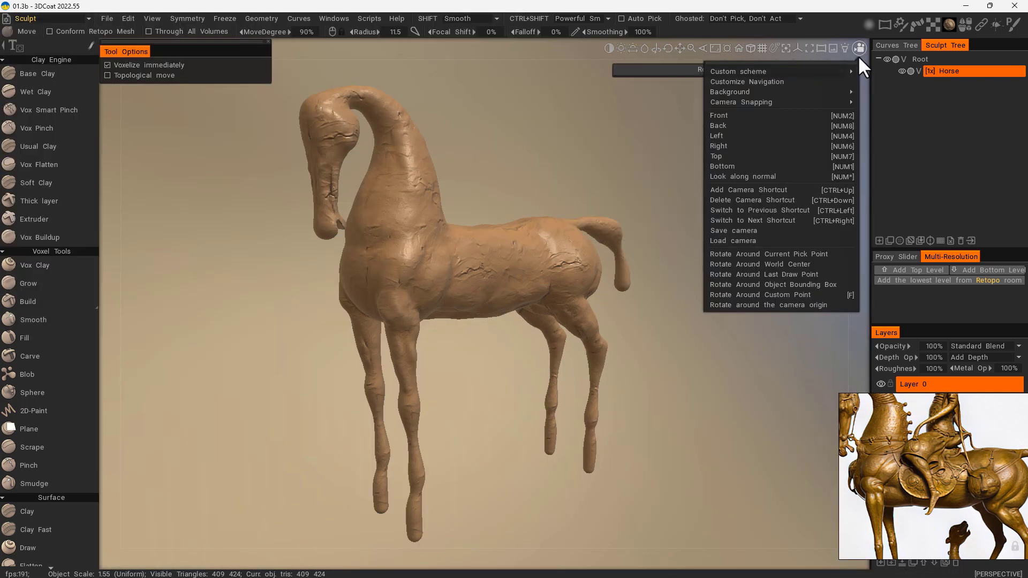
pyautogui.moveTo(778, 91)
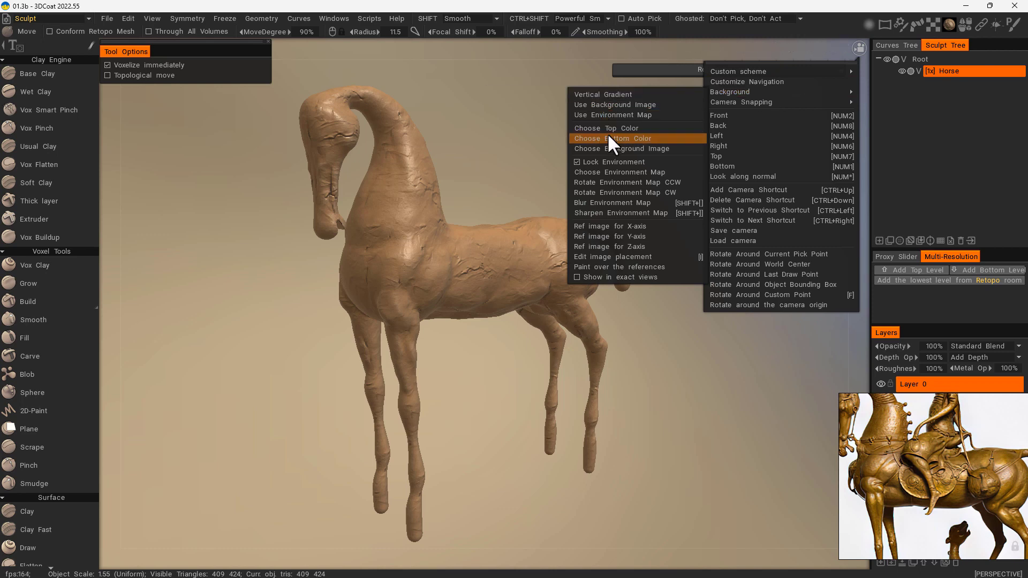
pyautogui.click(609, 105)
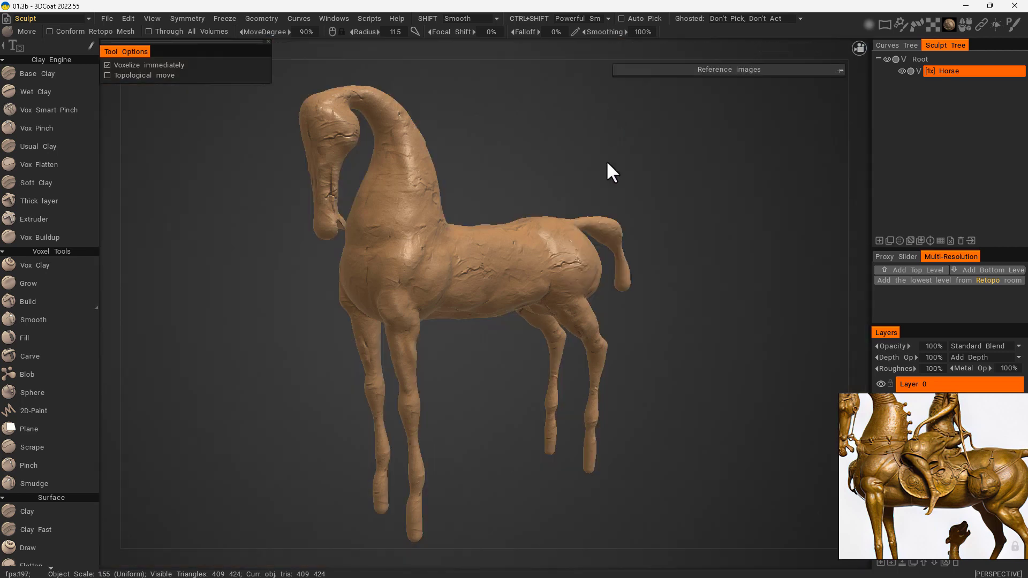
# Step: Open the Viewport preferences and bring up the file chooser for the background image
pyautogui.click(129, 19)
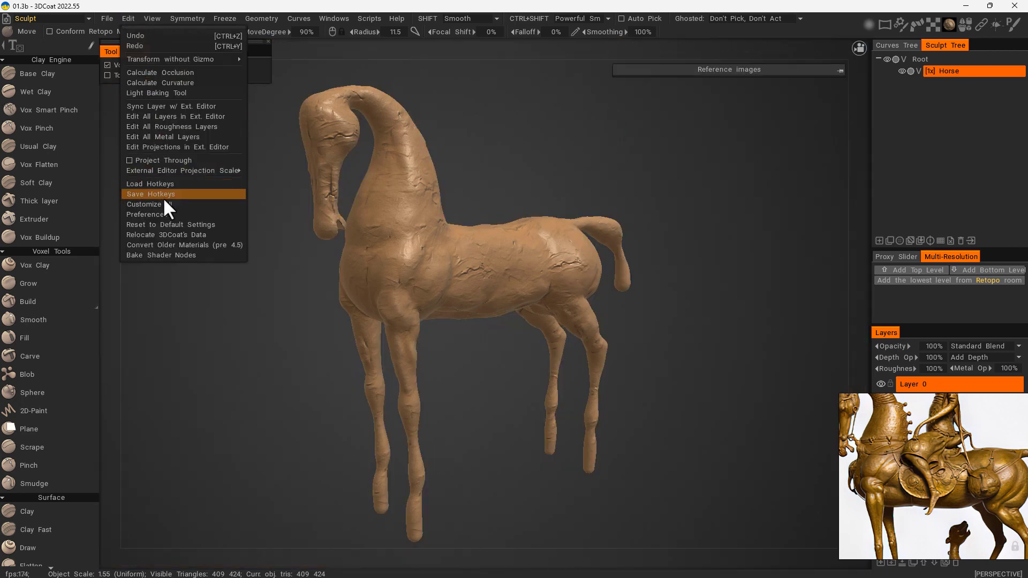
pyautogui.click(164, 213)
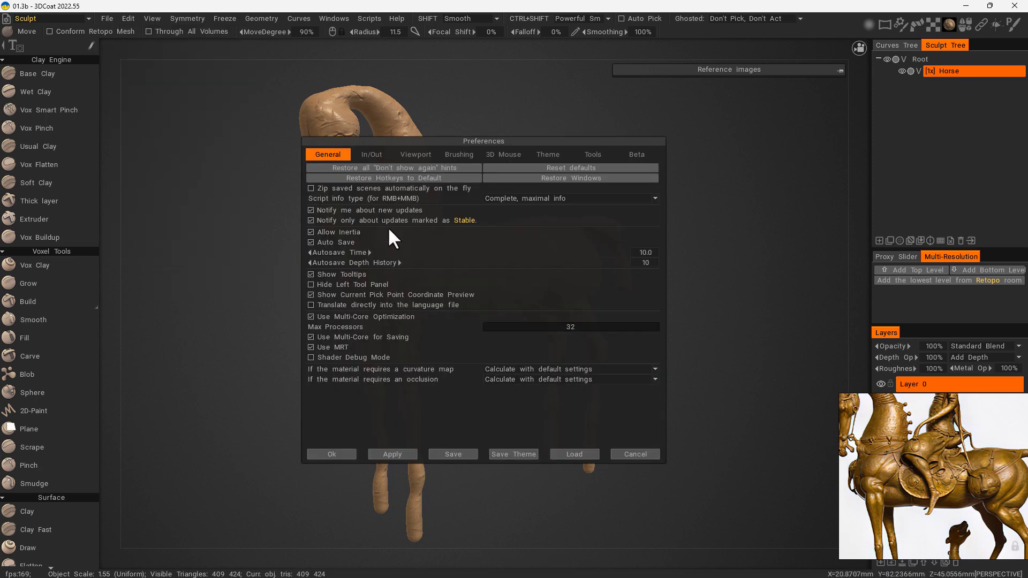
pyautogui.click(415, 154)
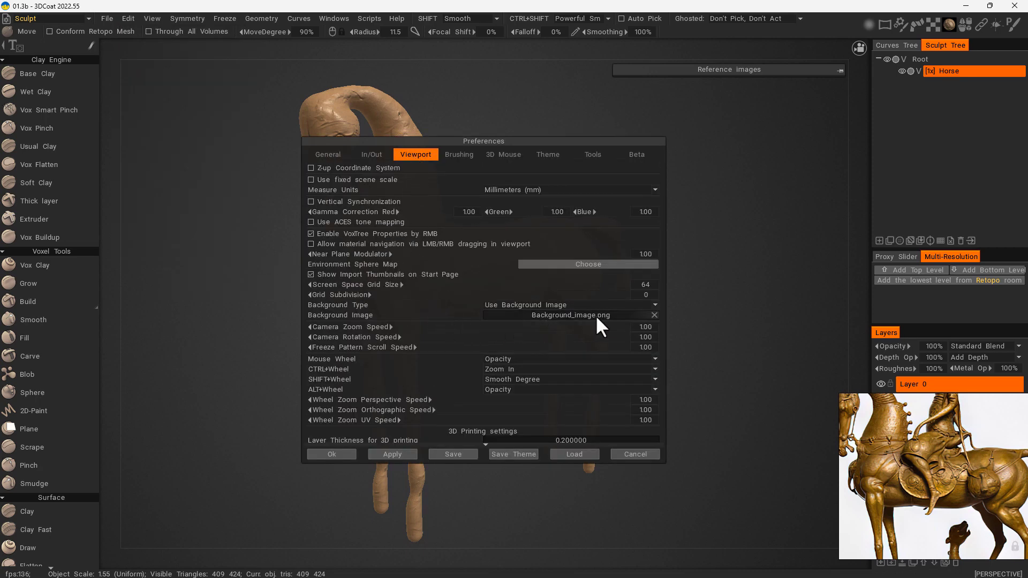
pyautogui.click(539, 316)
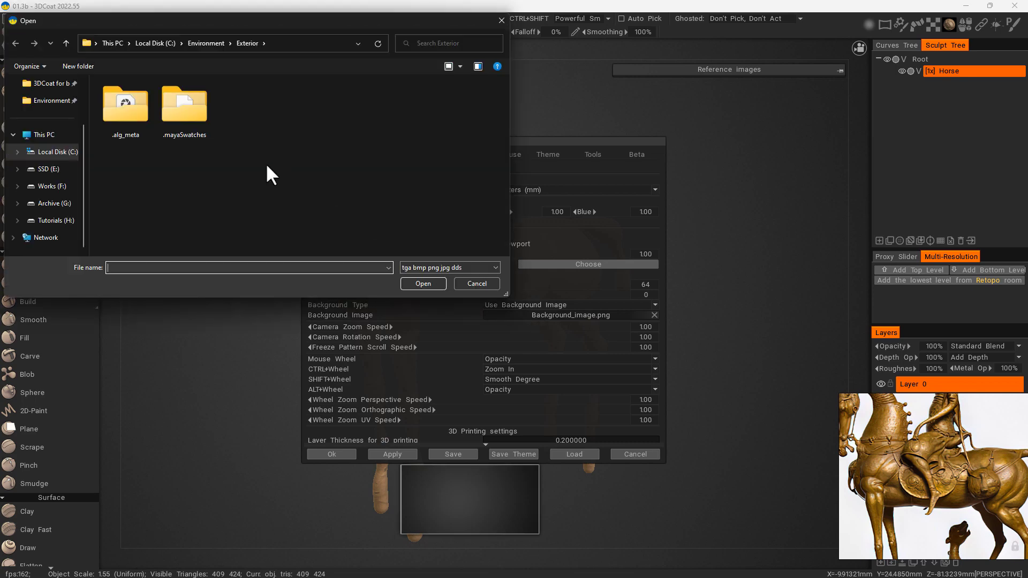
# Step: Browse to the textures folder inside Program Files, 3DCoat-2022, data on the local C: disk
pyautogui.click(72, 152)
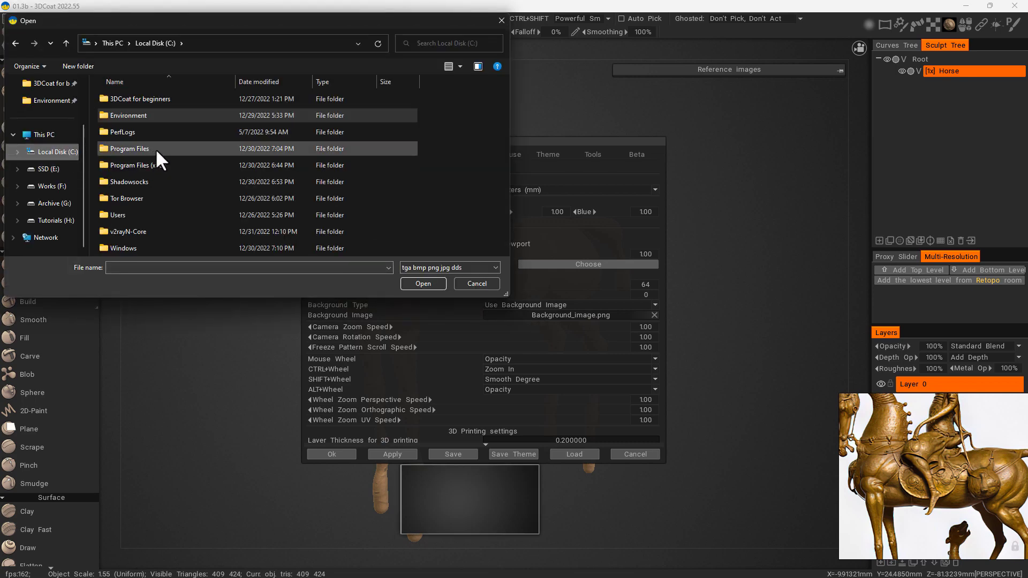
pyautogui.doubleClick(155, 149)
pyautogui.doubleClick(150, 98)
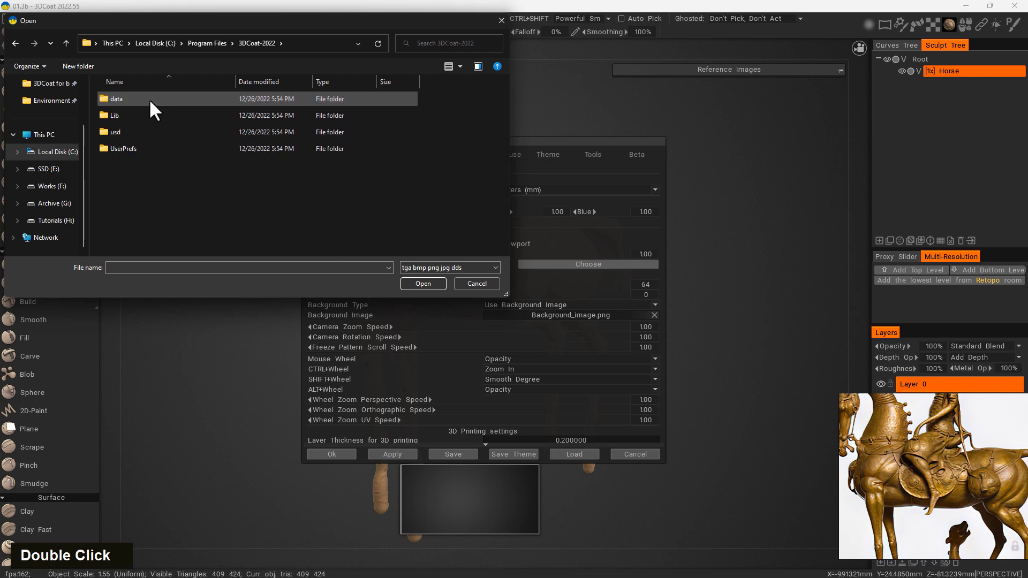
pyautogui.doubleClick(139, 99)
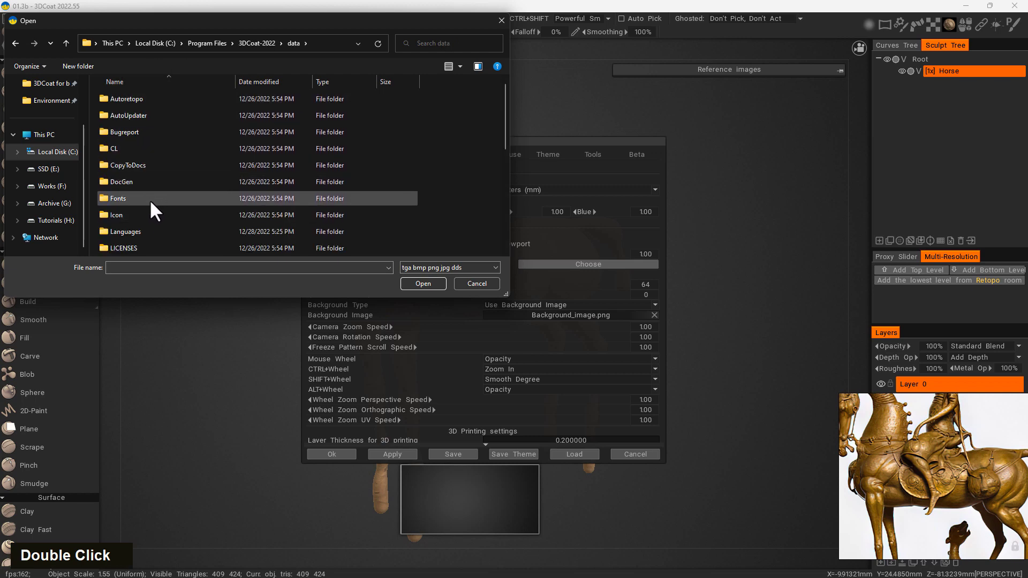
pyautogui.scroll(-1, 149, 198)
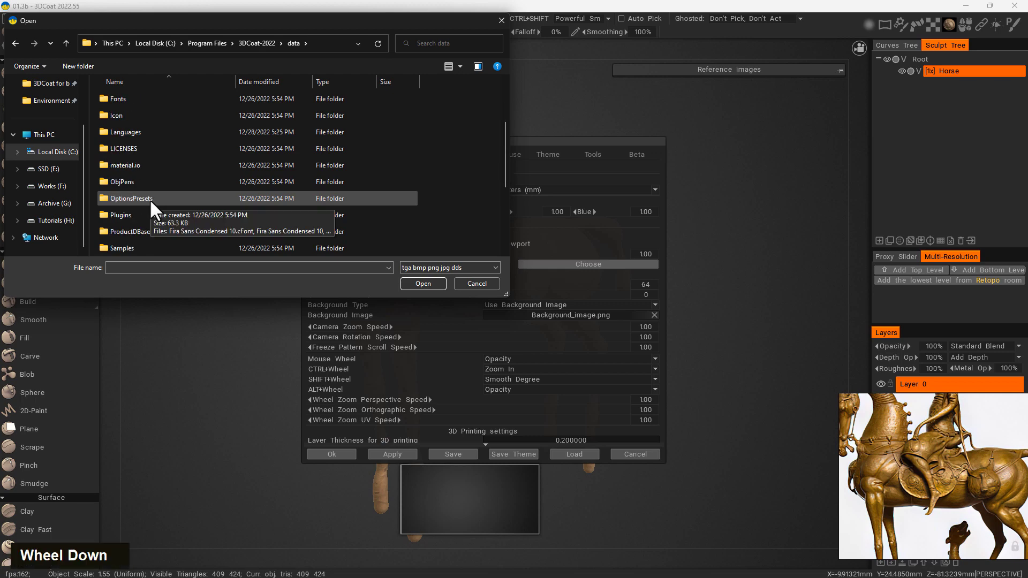
pyautogui.scroll(1, 162, 161)
pyautogui.scroll(-4, 156, 154)
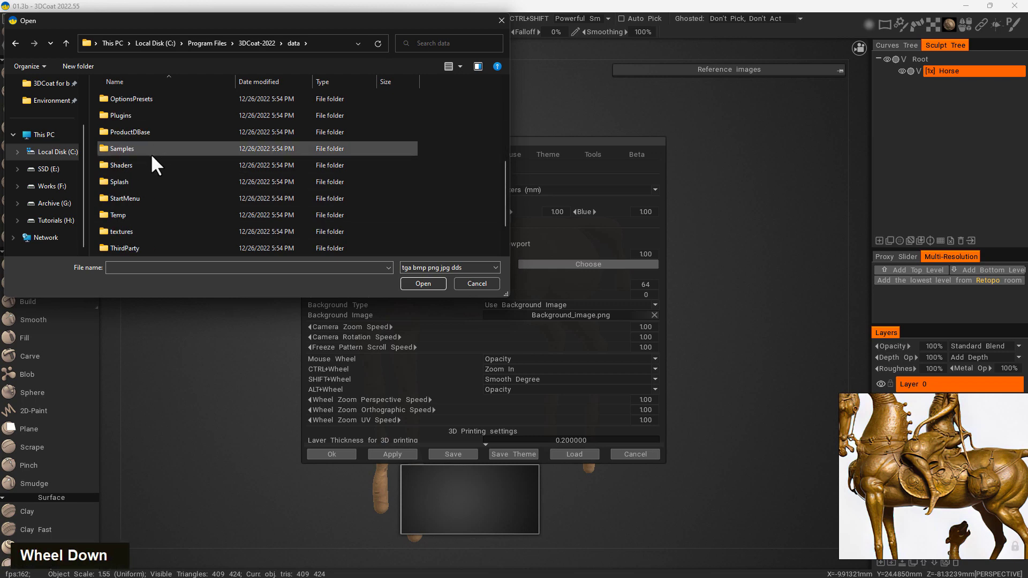
pyautogui.scroll(1, 143, 171)
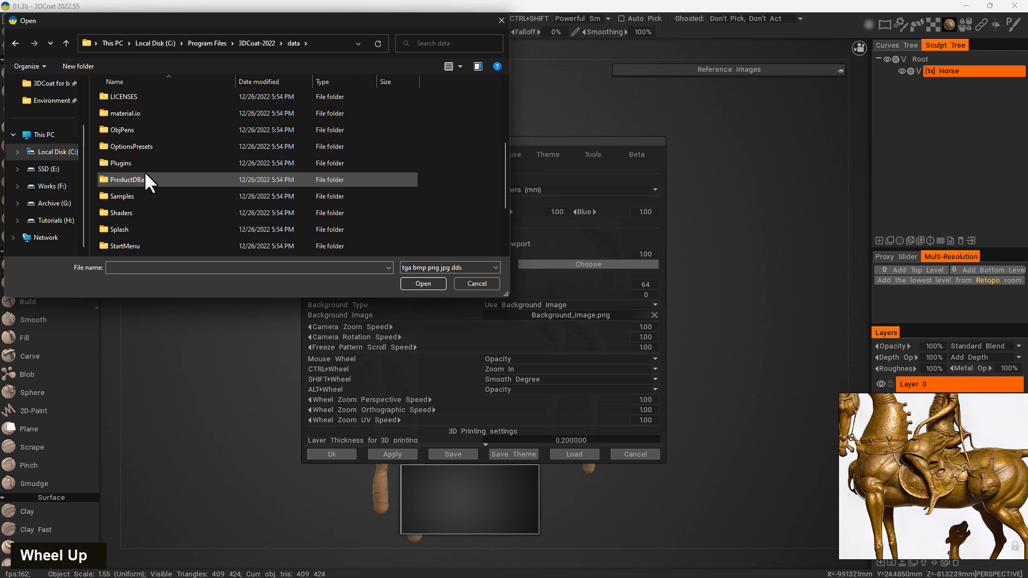
pyautogui.scroll(-1, 143, 171)
pyautogui.doubleClick(147, 229)
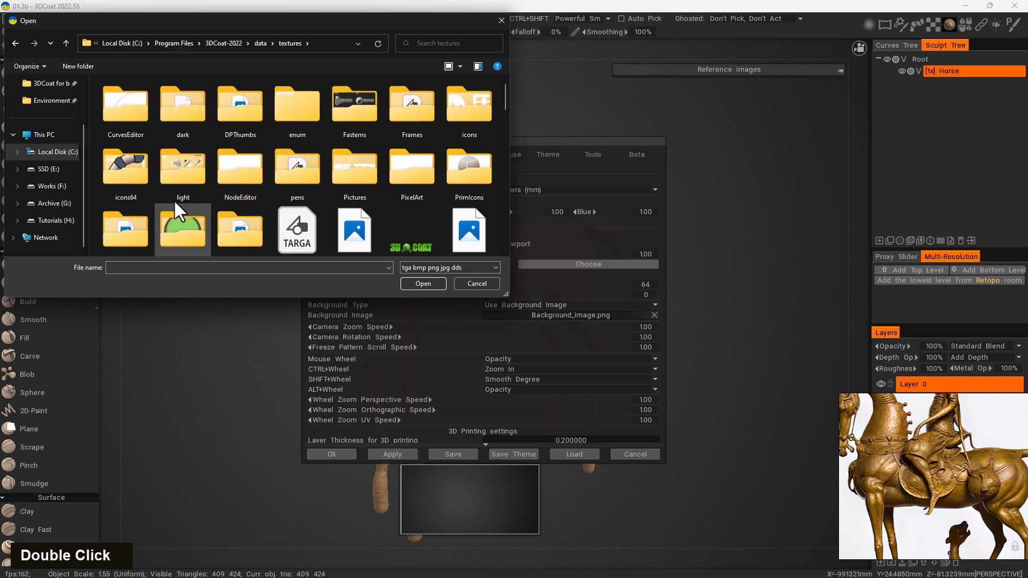
# Step: Locate Background_image in the textures folder, cancel the file selection and close the preferences
pyautogui.scroll(-3, 185, 190)
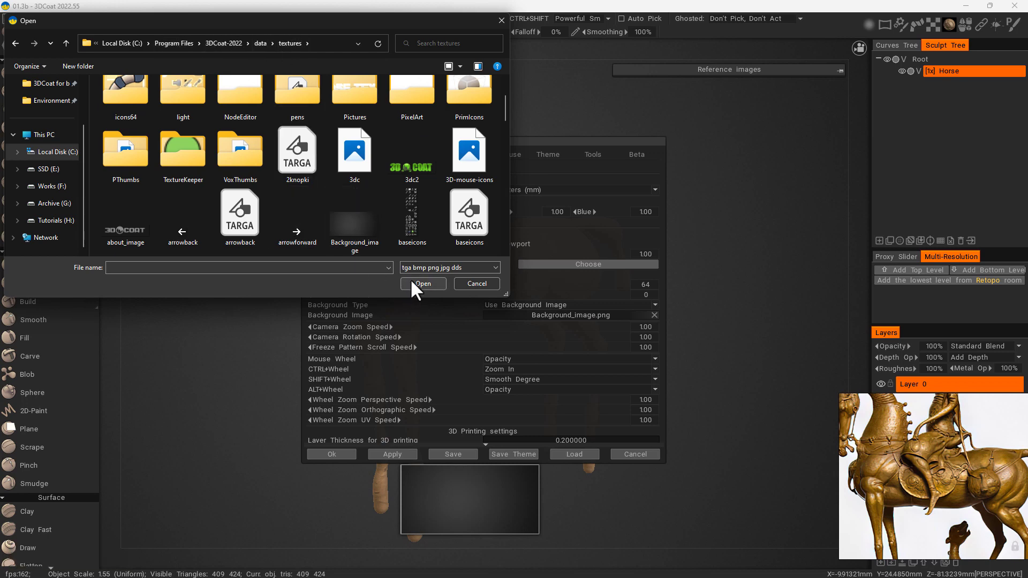
pyautogui.click(460, 282)
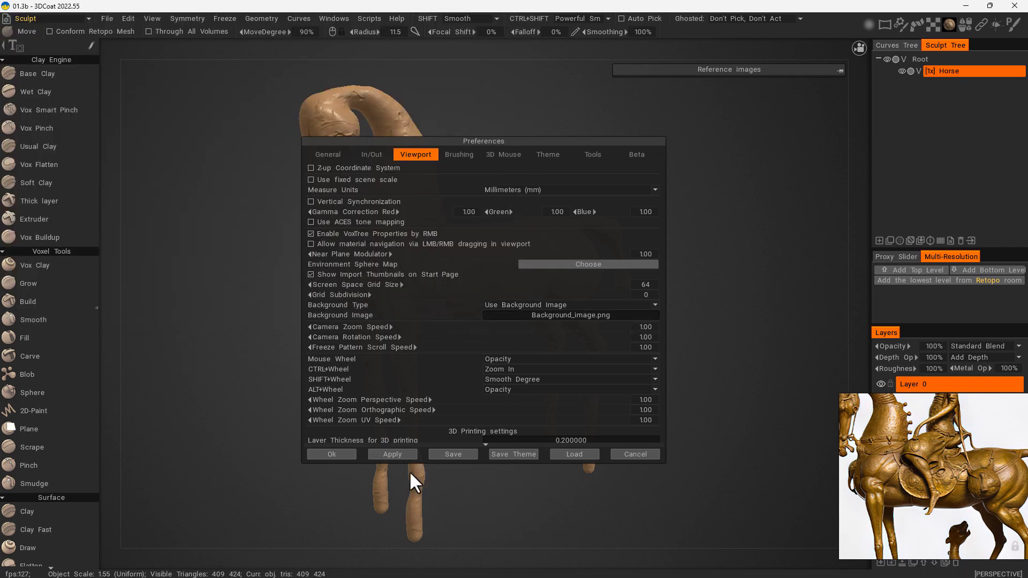
pyautogui.click(332, 454)
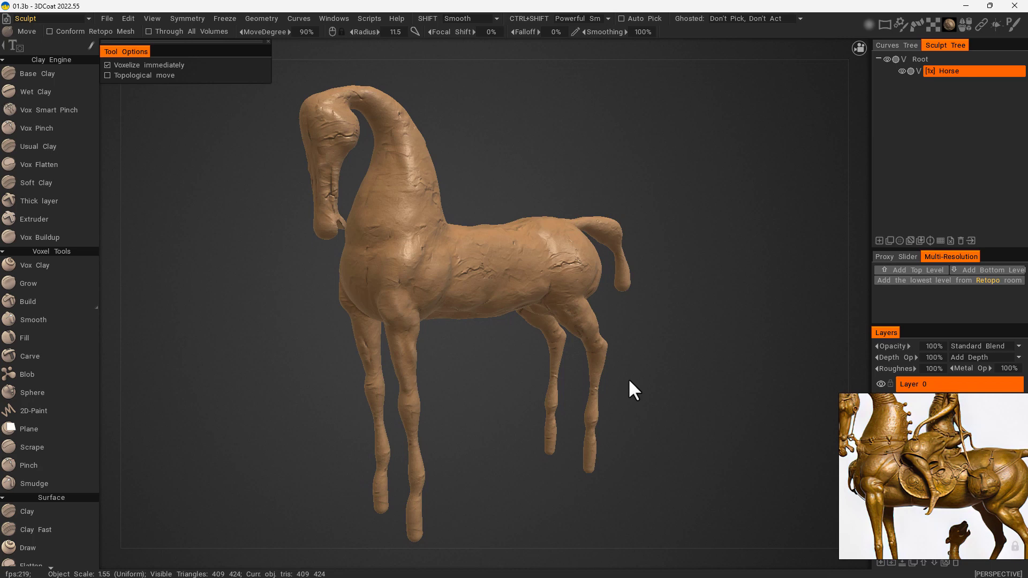
# Step: Snap the view to the horse's right side and examine the legs and base in the statue reference
pyautogui.press('shift')
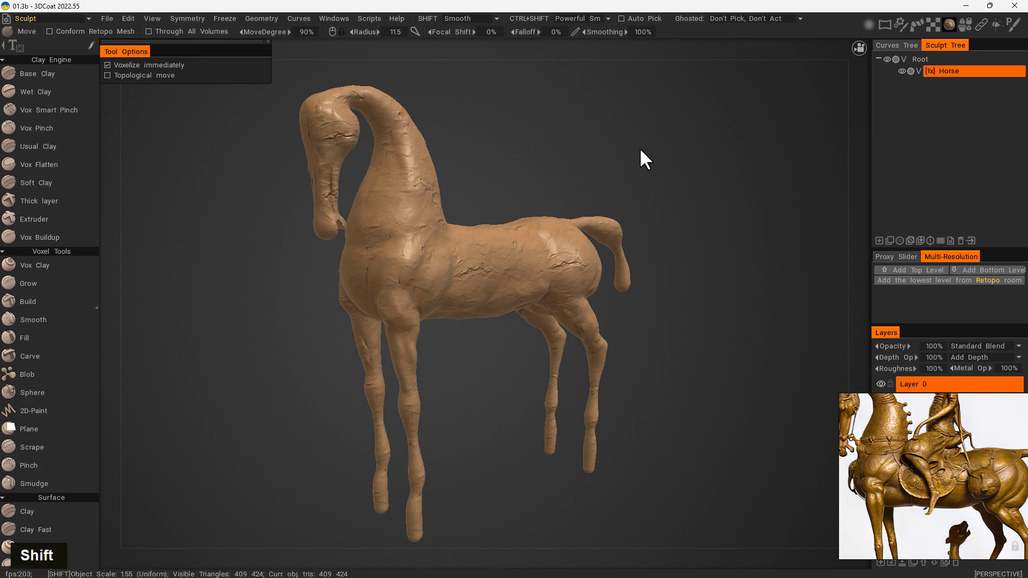
pyautogui.keyDown('shift'); pyautogui.click(643, 166); pyautogui.keyUp('shift')
pyautogui.moveTo(579, 158)
pyautogui.keyDown('shift'); pyautogui.mouseDown()
pyautogui.moveTo(474, 158)
pyautogui.moveTo(804, 160)
pyautogui.moveTo(294, 160)
pyautogui.moveTo(783, 158)
pyautogui.moveTo(504, 162)
pyautogui.moveTo(560, 162)
pyautogui.mouseUp(); pyautogui.keyUp('shift')
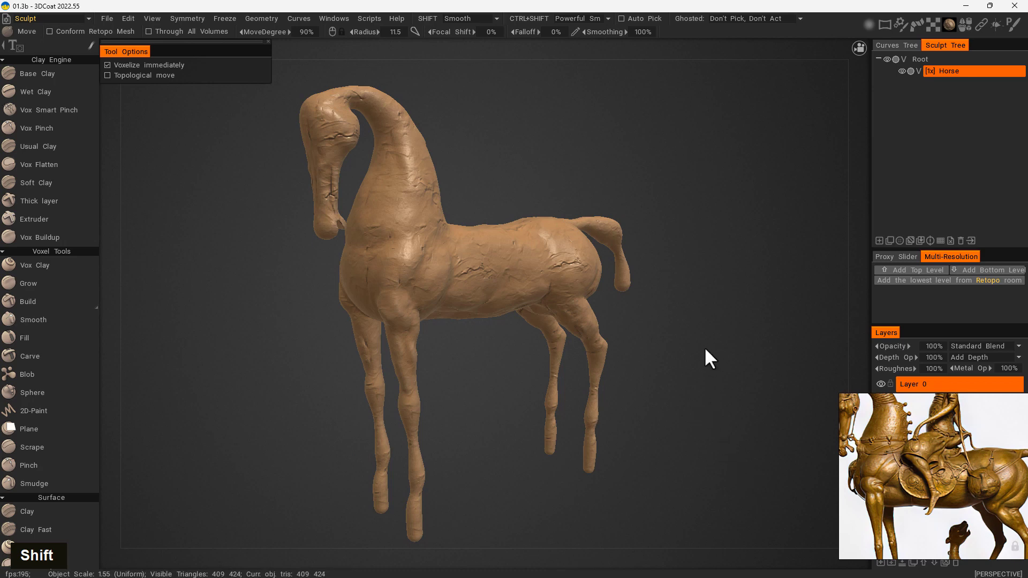
pyautogui.keyDown('shift'); pyautogui.moveTo(705, 358); pyautogui.dragTo(645, 407); pyautogui.keyUp('shift')
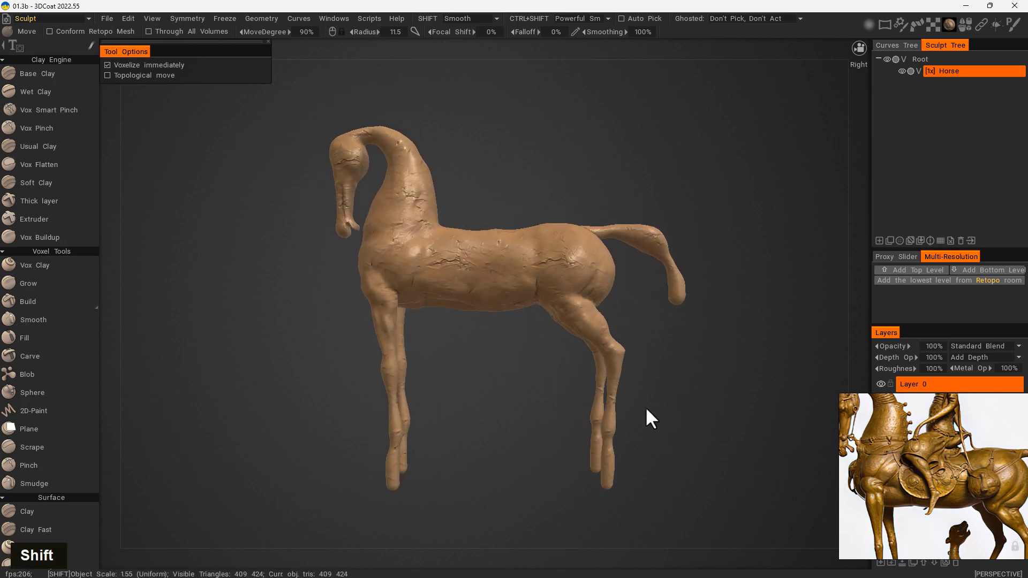
pyautogui.moveTo(921, 531)
pyautogui.mouseDown(button='middle')
pyautogui.moveTo(902, 455)
pyautogui.moveTo(911, 497)
pyautogui.moveTo(909, 487)
pyautogui.moveTo(942, 480)
pyautogui.moveTo(916, 517)
pyautogui.mouseUp(button='middle')
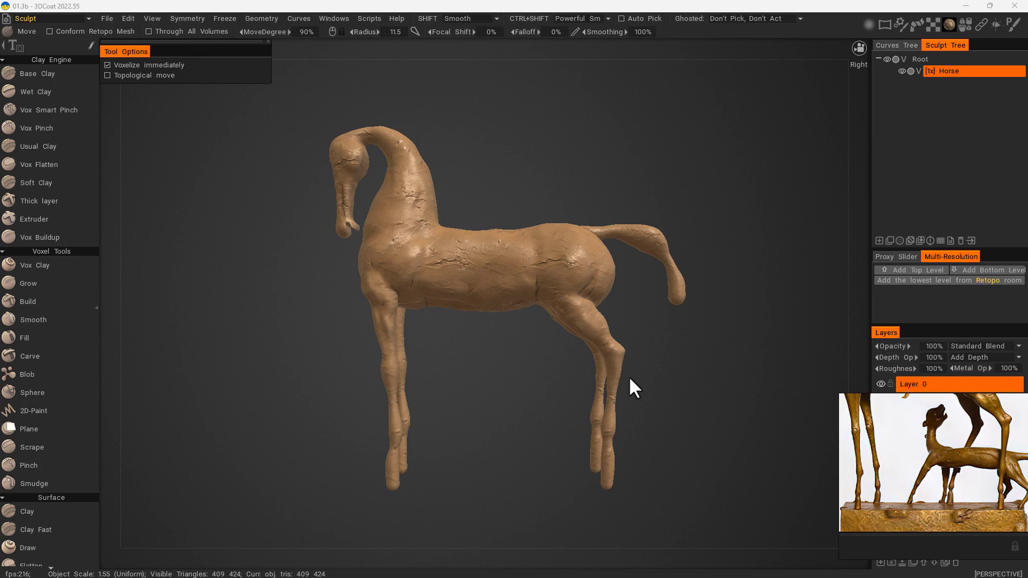
# Step: Switch to orthographic projection, add a new volume under the root and rename it Base
pyautogui.press('space')
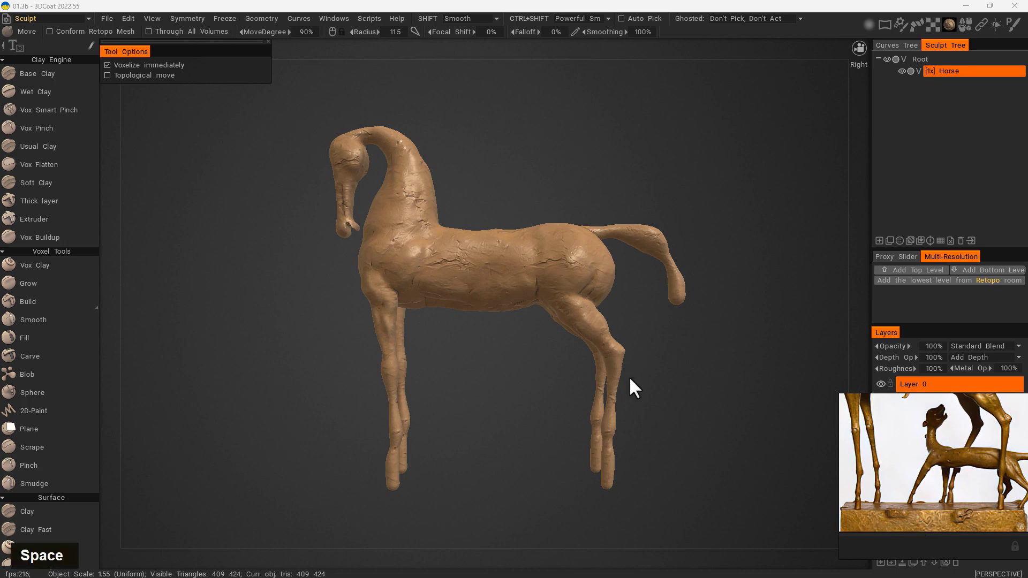
pyautogui.press('5')
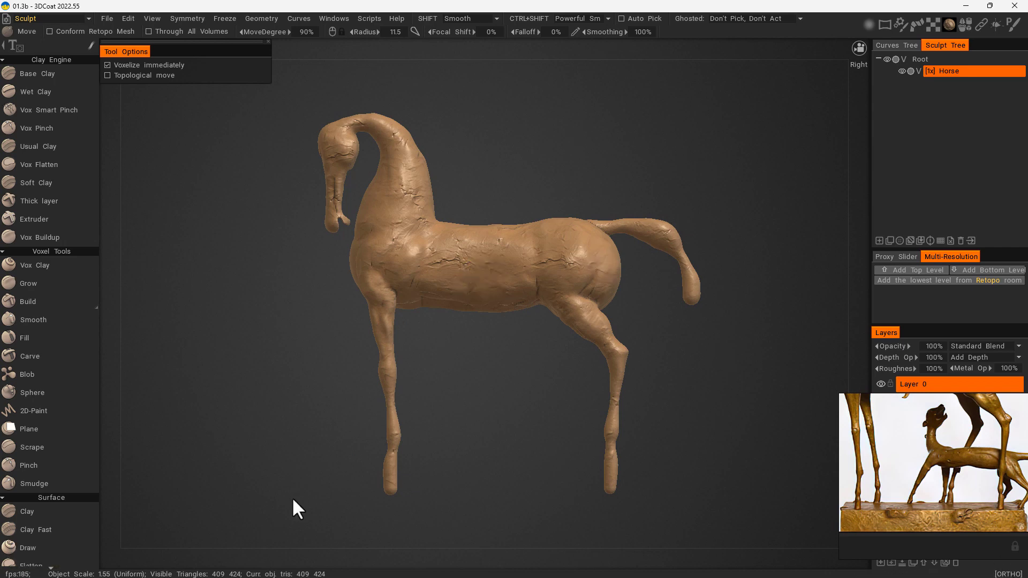
pyautogui.click(879, 240)
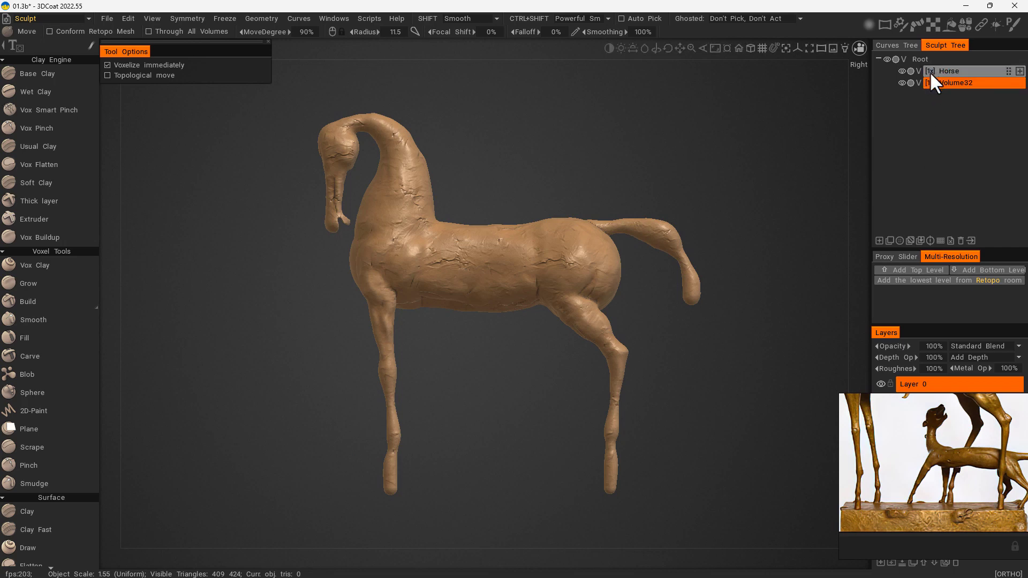
pyautogui.doubleClick(958, 83)
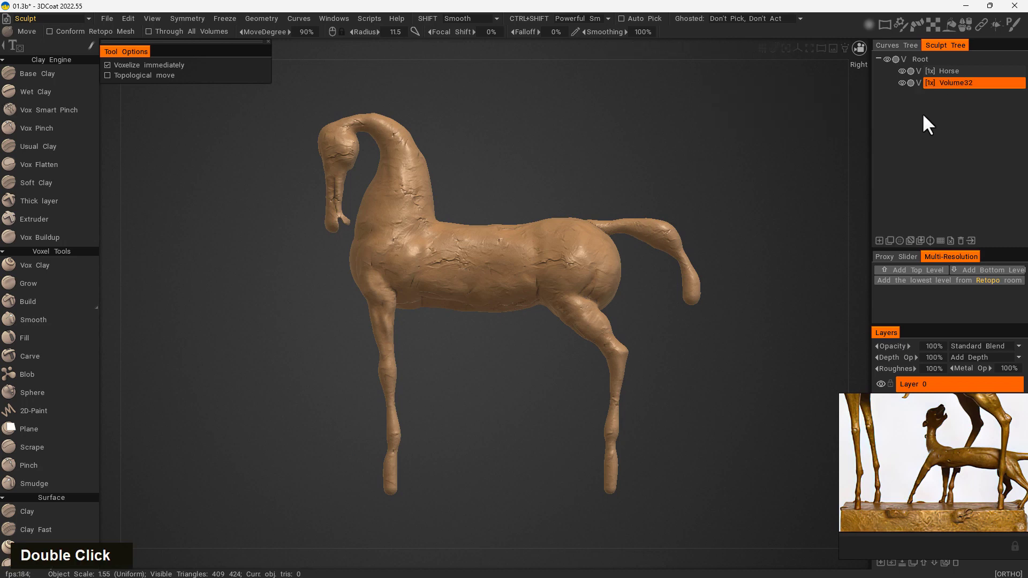
pyautogui.doubleClick(957, 83)
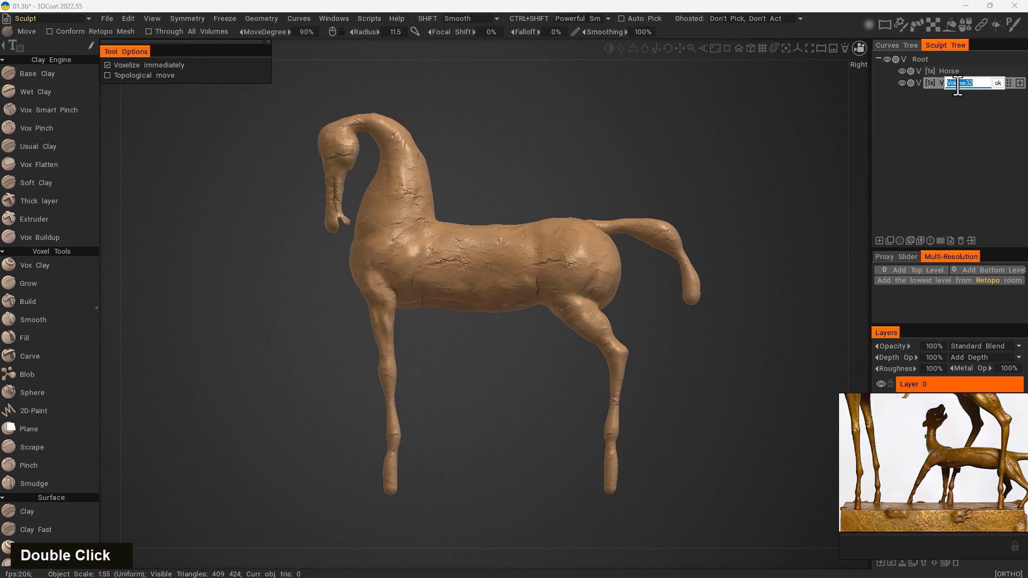
pyautogui.write('Bas')
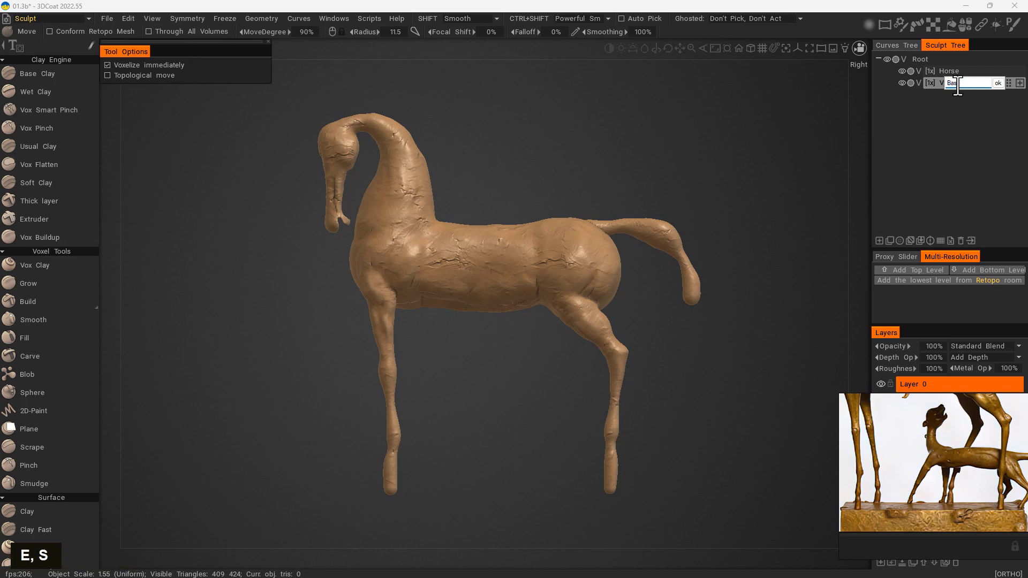
pyautogui.write('e')
pyautogui.press('Return')
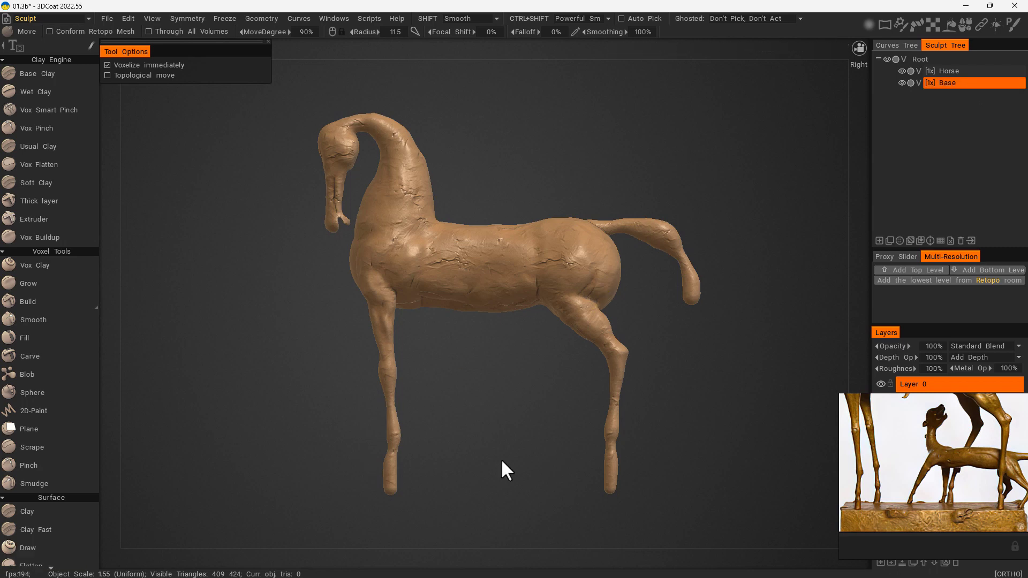
# Step: Show the side reference image behind the horse and start a cube primitive in the Base volume
pyautogui.press('i')
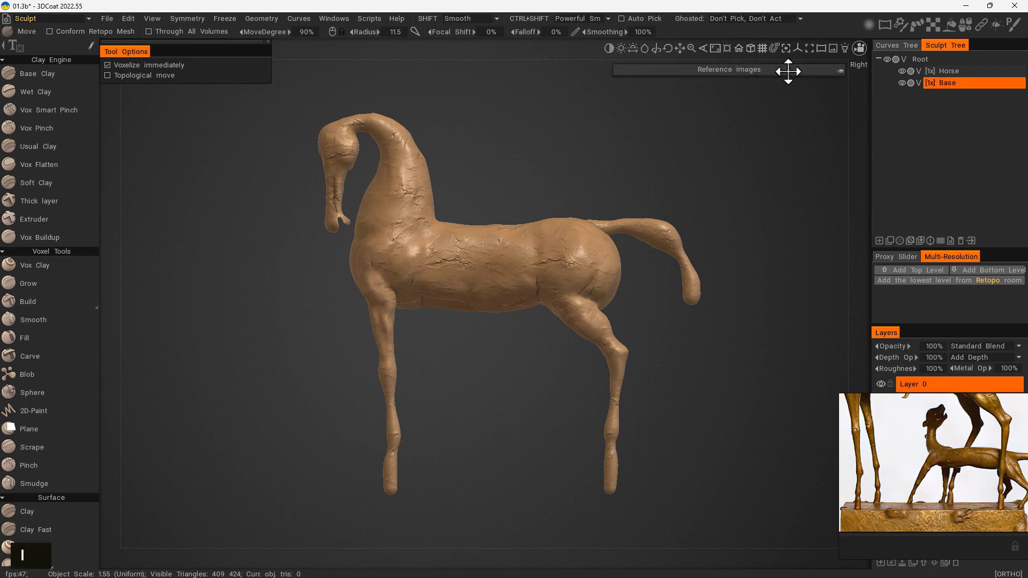
pyautogui.press('u')
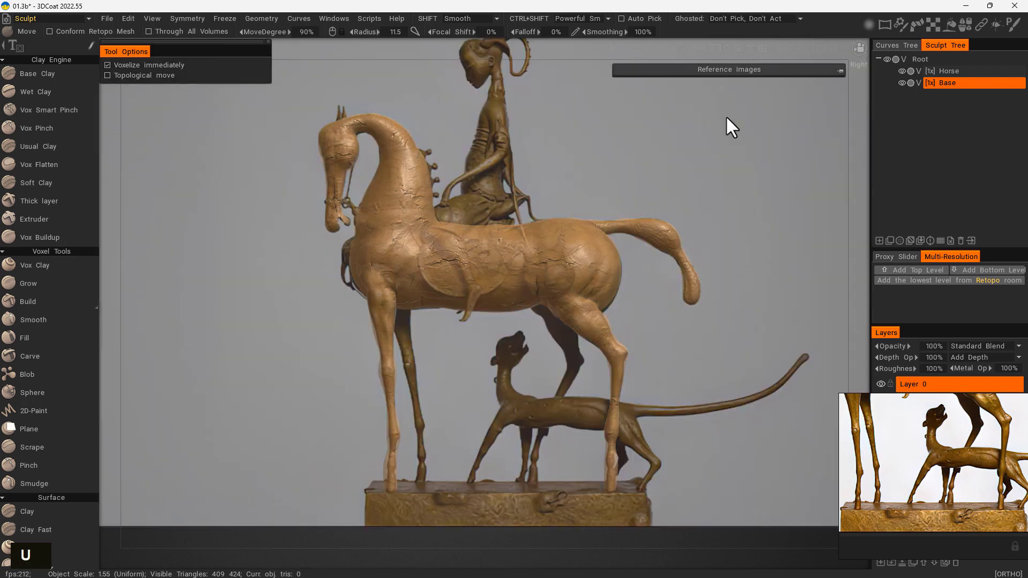
pyautogui.moveTo(691, 385)
pyautogui.mouseDown(button='middle')
pyautogui.moveTo(704, 340)
pyautogui.moveTo(696, 252)
pyautogui.moveTo(682, 264)
pyautogui.mouseUp(button='middle')
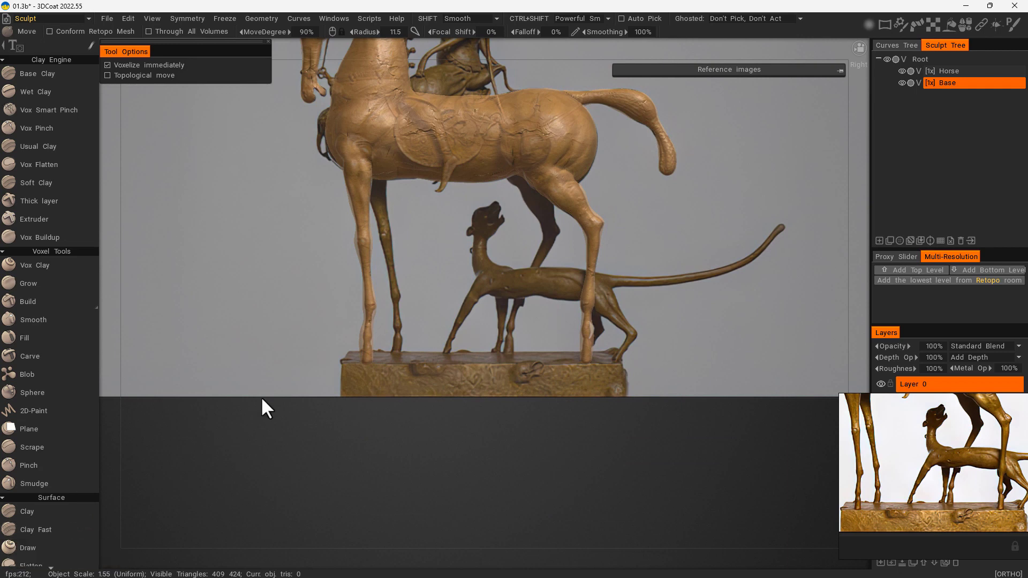
pyautogui.press('space')
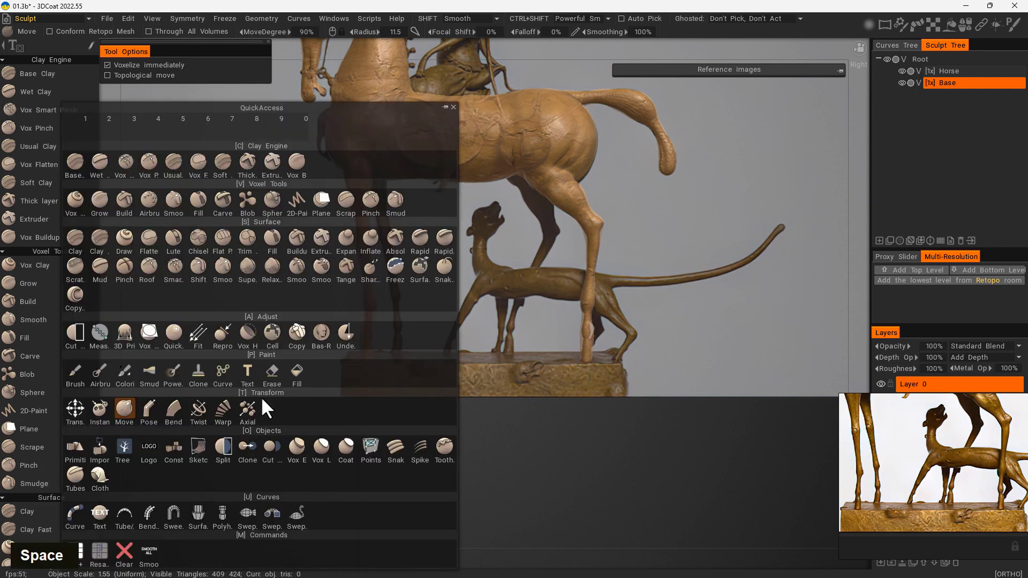
pyautogui.click(76, 449)
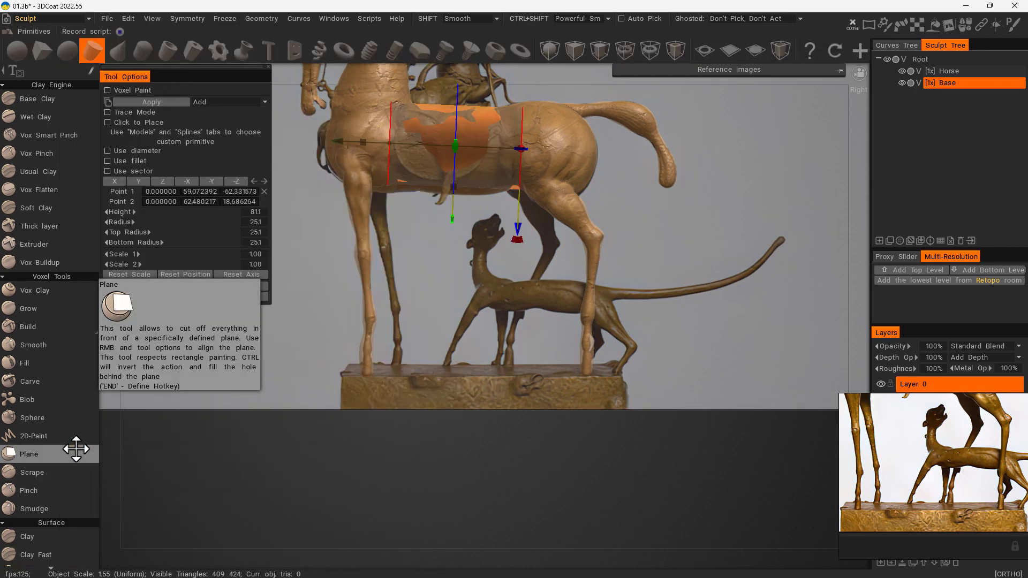
pyautogui.click(39, 49)
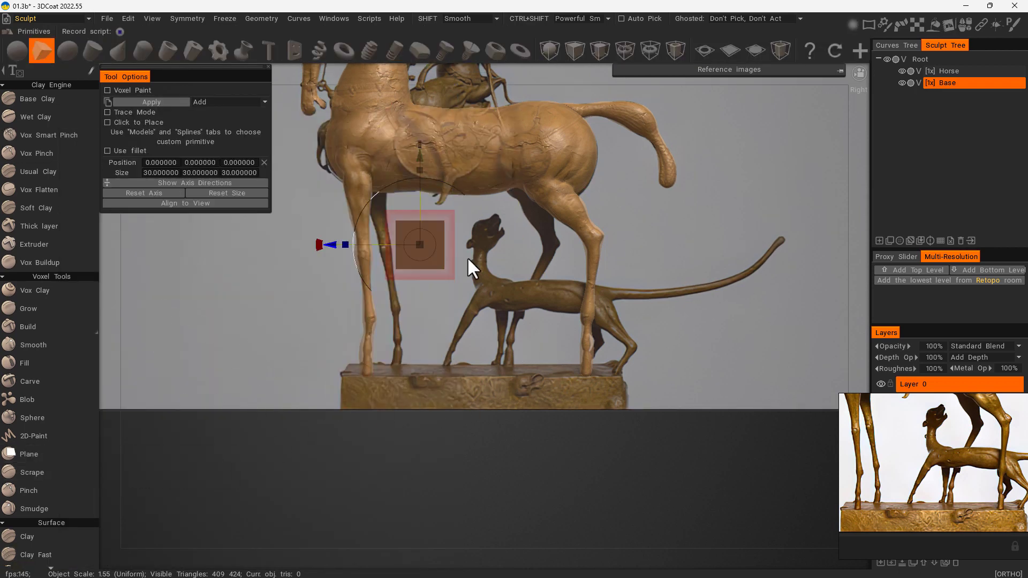
# Step: Place the cube over the reference's base at about Y -91.6, Z -39.2 and stretch it to about 23.8 high and 174.5 long
pyautogui.moveTo(421, 160); pyautogui.dragTo(419, 304)
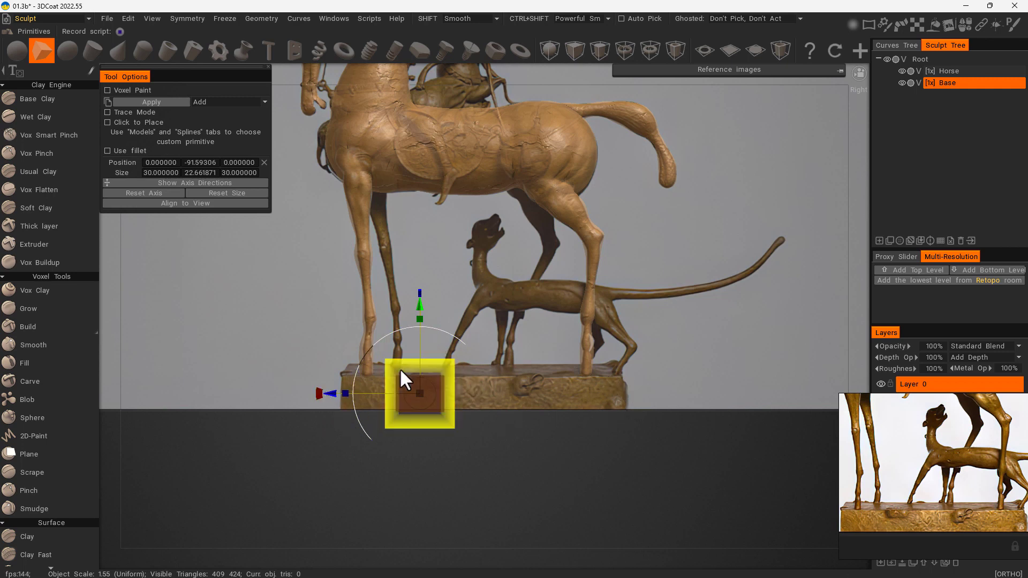
pyautogui.moveTo(343, 393); pyautogui.dragTo(213, 406)
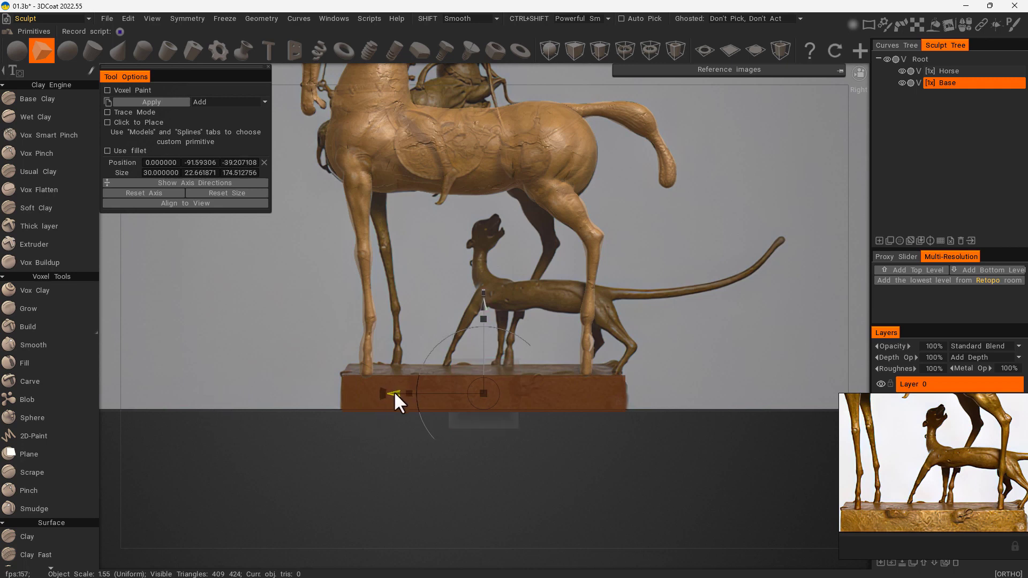
pyautogui.moveTo(484, 317); pyautogui.dragTo(485, 314)
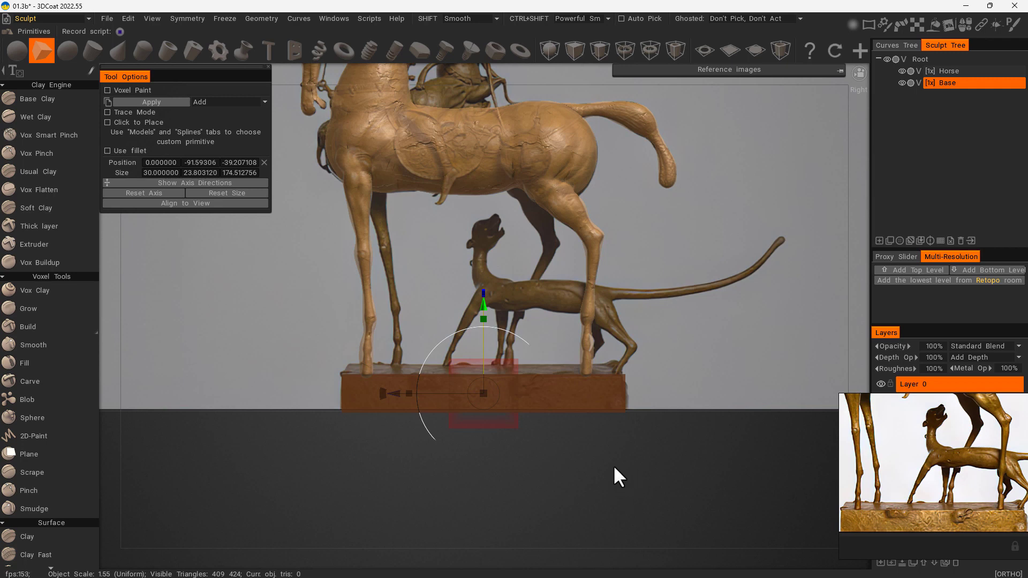
# Step: Widen the cube to about 71 units in the front view so it extends beyond the horse's hooves
pyautogui.moveTo(614, 468); pyautogui.dragTo(672, 433)
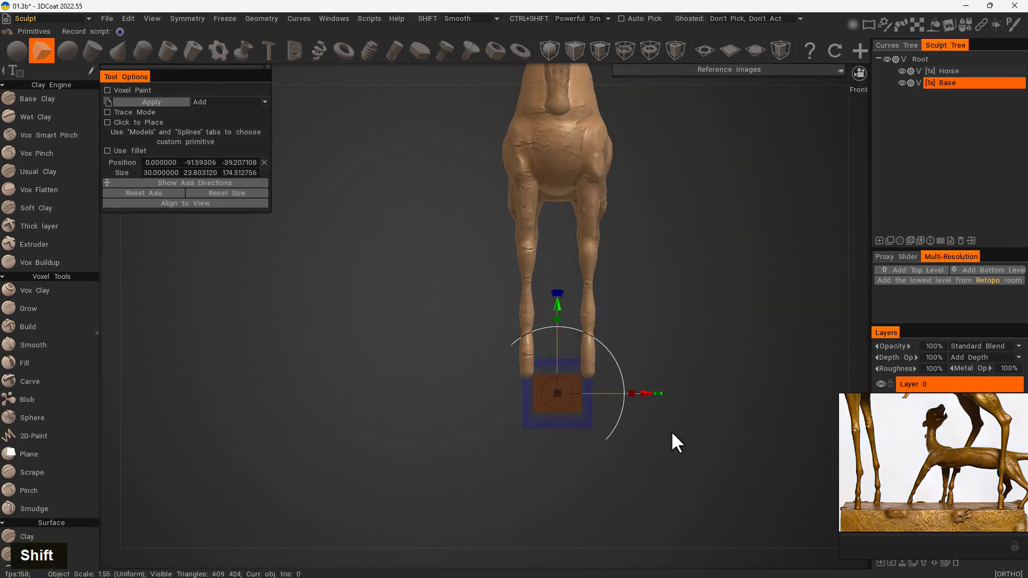
pyautogui.moveTo(632, 393); pyautogui.dragTo(702, 386)
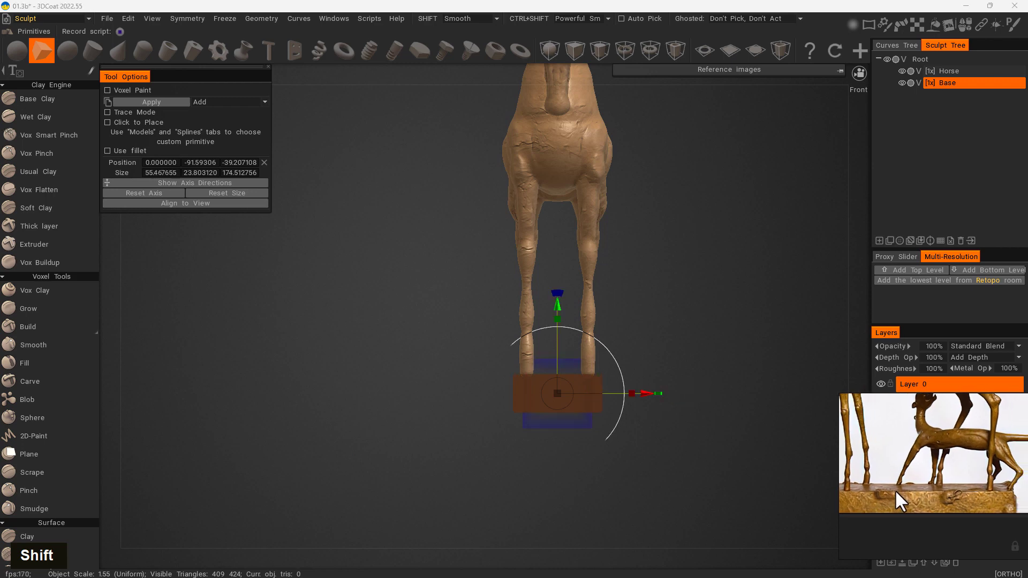
pyautogui.moveTo(895, 489); pyautogui.dragTo(882, 497, button='middle')
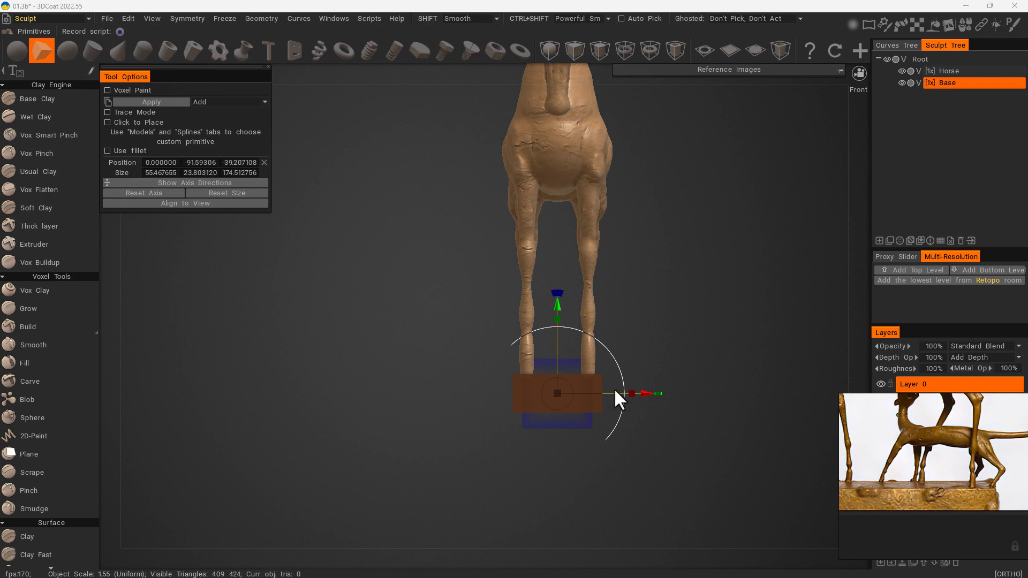
pyautogui.moveTo(635, 394); pyautogui.dragTo(651, 394)
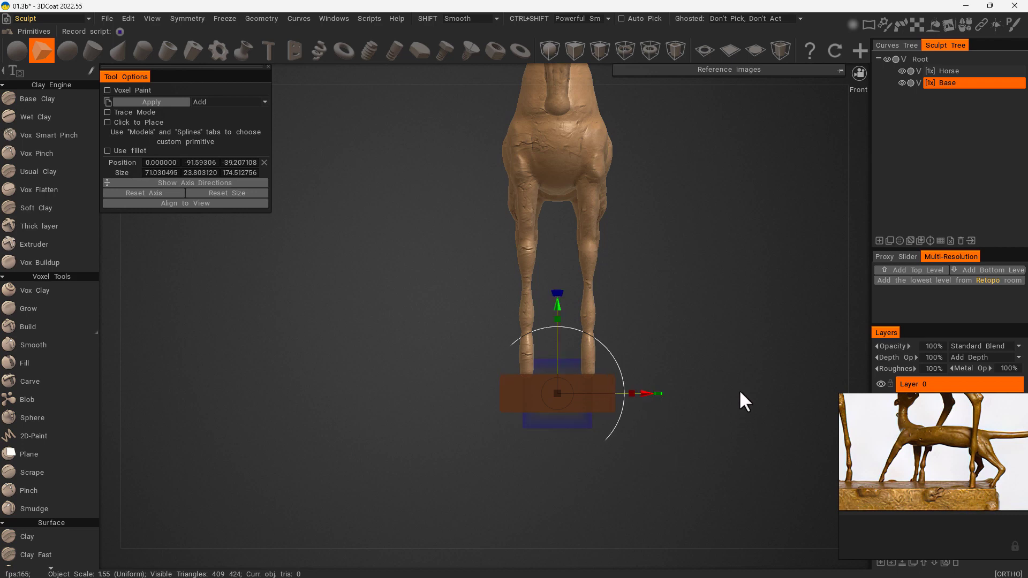
# Step: Make the cube about 28.9 high, lower it to about Y -94.6 and add it to the Base volume
pyautogui.moveTo(740, 393); pyautogui.dragTo(593, 426, button='right')
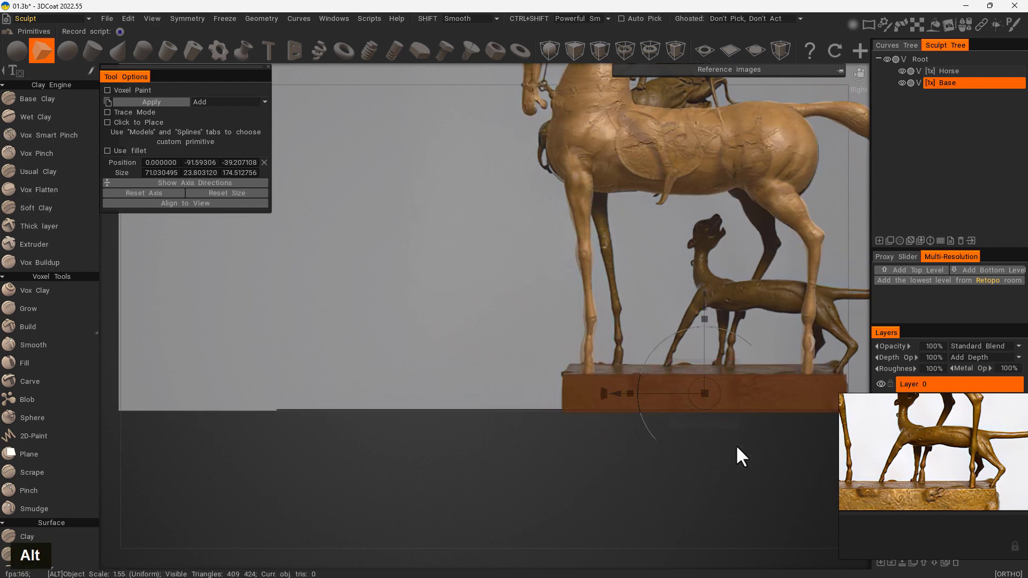
pyautogui.keyDown('alt'); pyautogui.moveTo(736, 445); pyautogui.dragTo(528, 454, button='middle'); pyautogui.keyUp('alt')
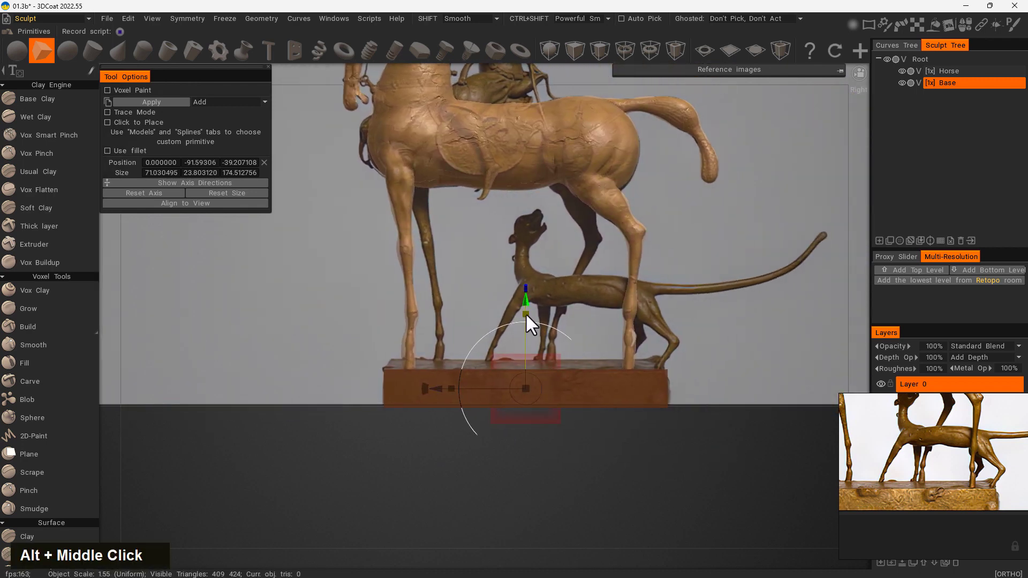
pyautogui.moveTo(525, 313)
pyautogui.mouseDown()
pyautogui.moveTo(526, 298)
pyautogui.moveTo(527, 307)
pyautogui.mouseUp()
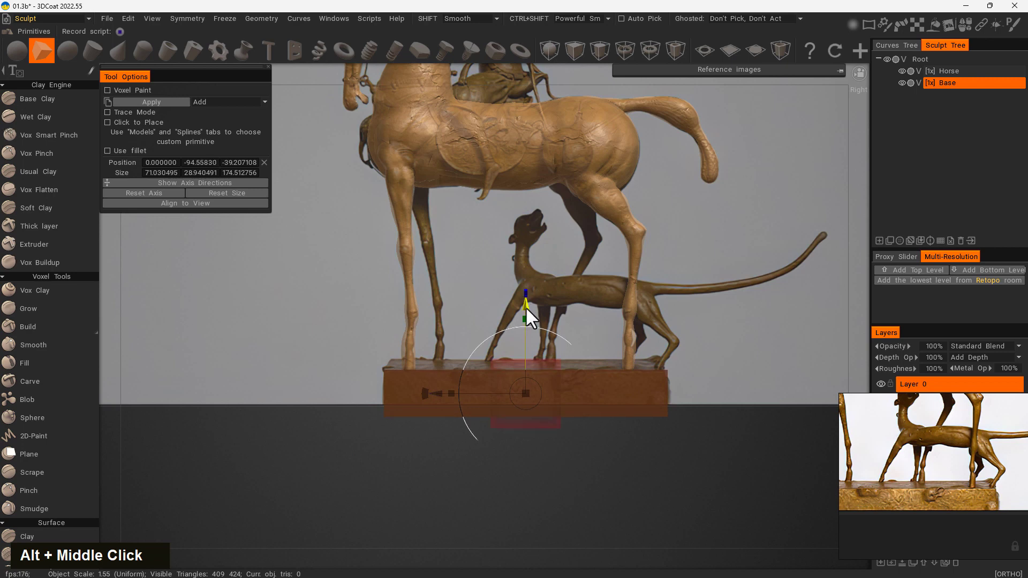
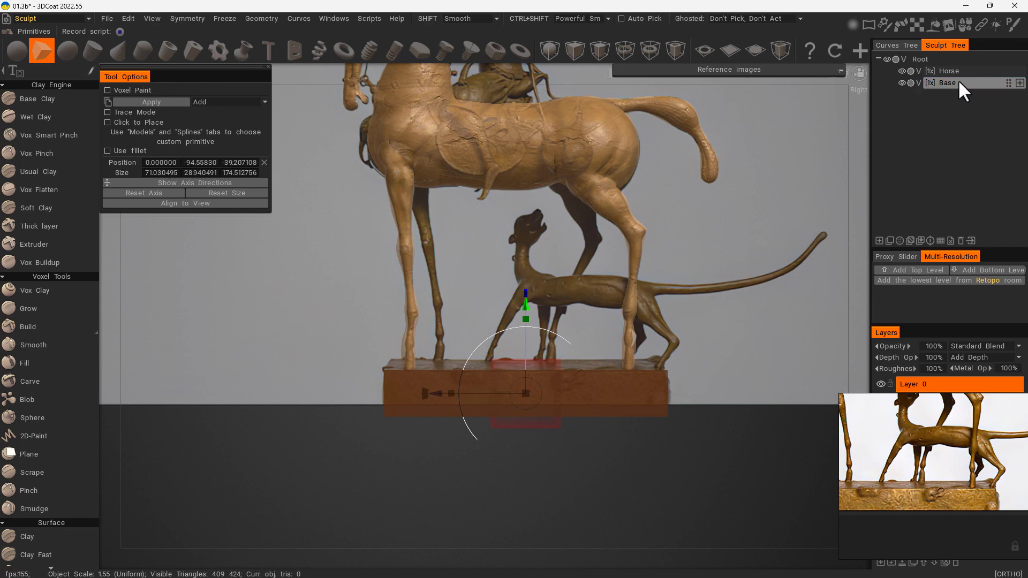
pyautogui.click(946, 85)
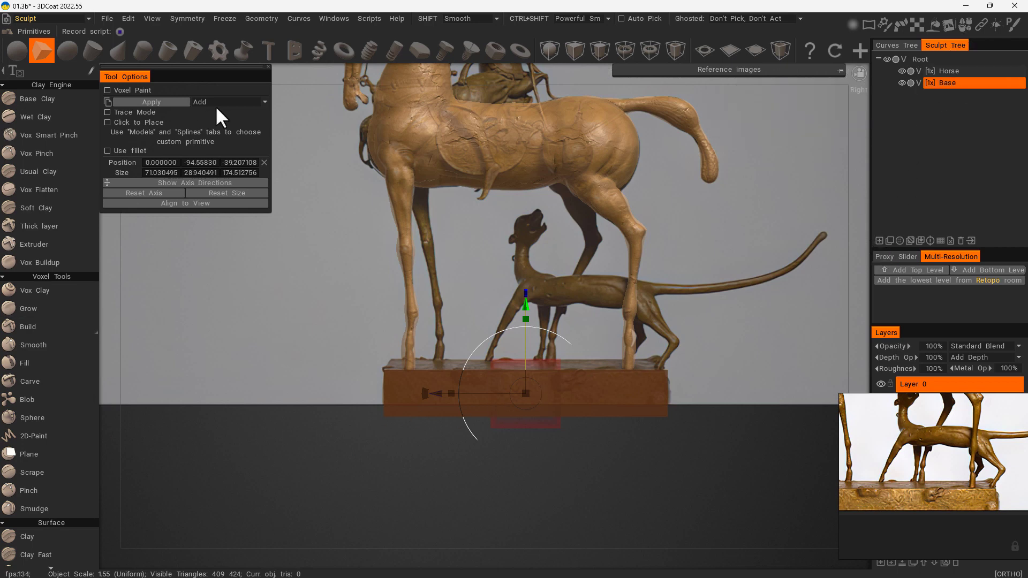
pyautogui.click(262, 101)
pyautogui.click(265, 101)
pyautogui.click(152, 102)
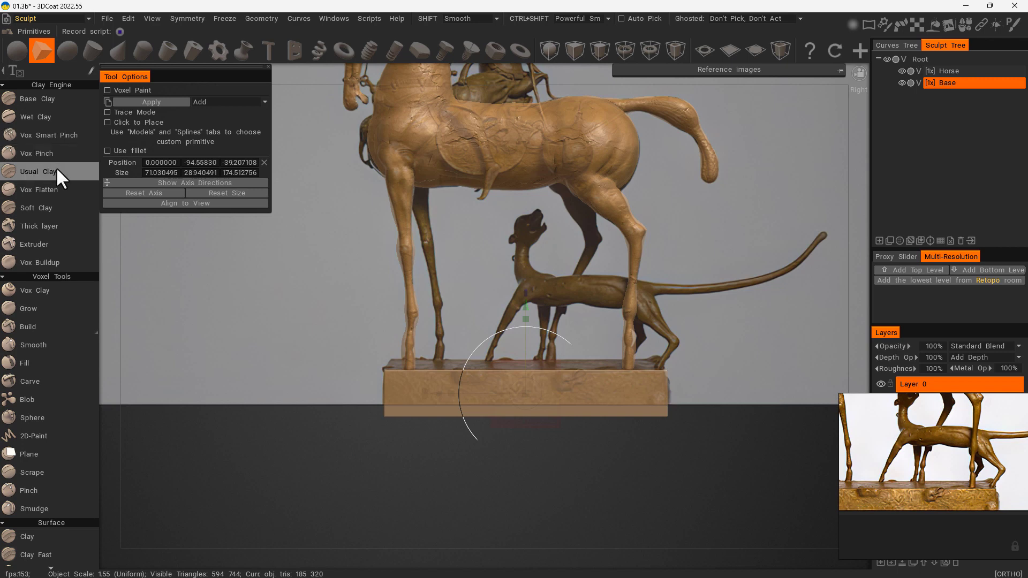
# Step: Activate the Scrape tool and hide the reference image to expose the base's edges
pyautogui.click(44, 470)
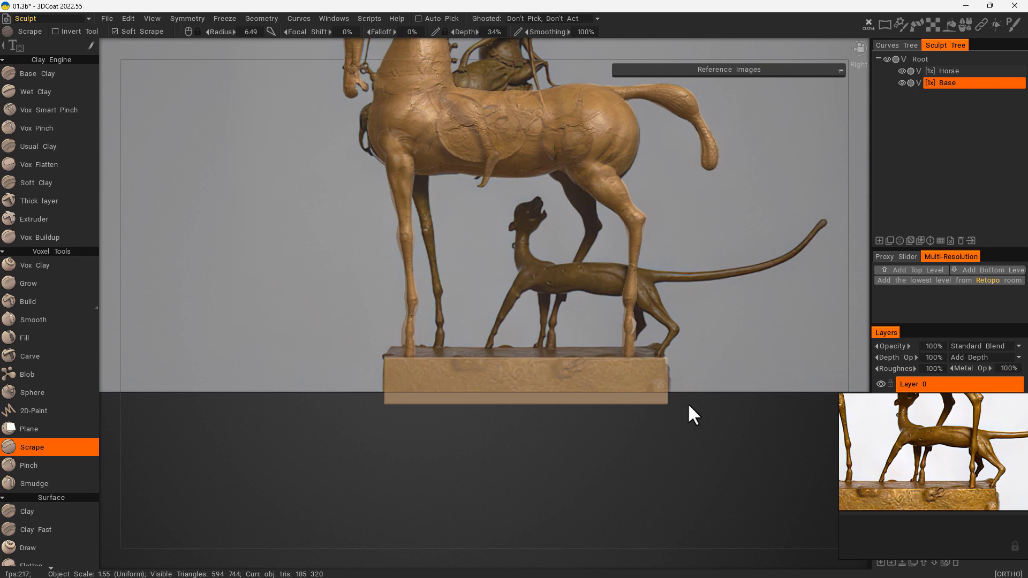
pyautogui.press('u')
pyautogui.moveTo(580, 439)
pyautogui.mouseDown()
pyautogui.moveTo(634, 510)
pyautogui.moveTo(671, 420)
pyautogui.mouseUp()
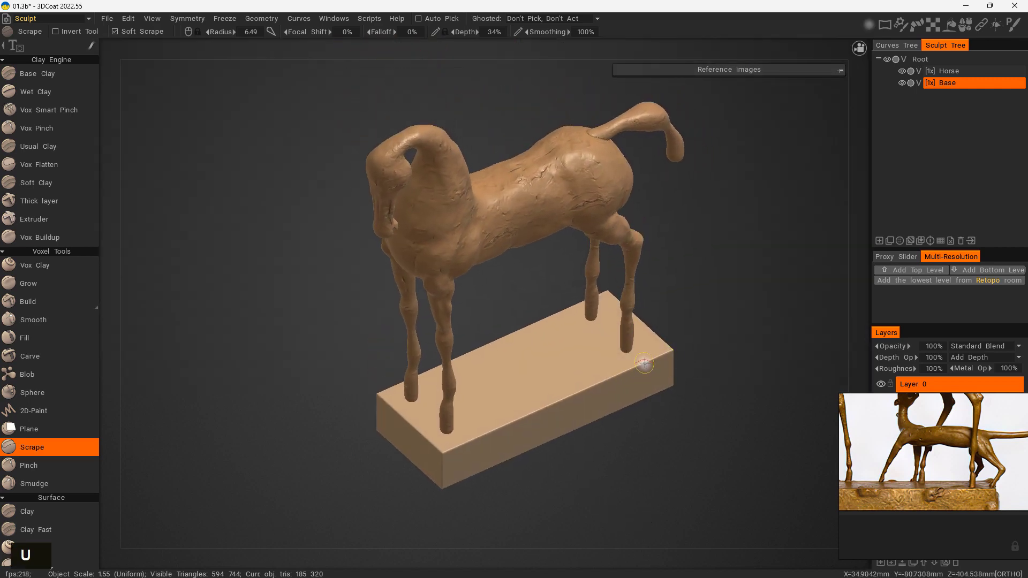
pyautogui.moveTo(645, 363); pyautogui.dragTo(600, 384)
pyautogui.moveTo(528, 416)
pyautogui.mouseDown()
pyautogui.moveTo(552, 404)
pyautogui.moveTo(455, 448)
pyautogui.mouseUp()
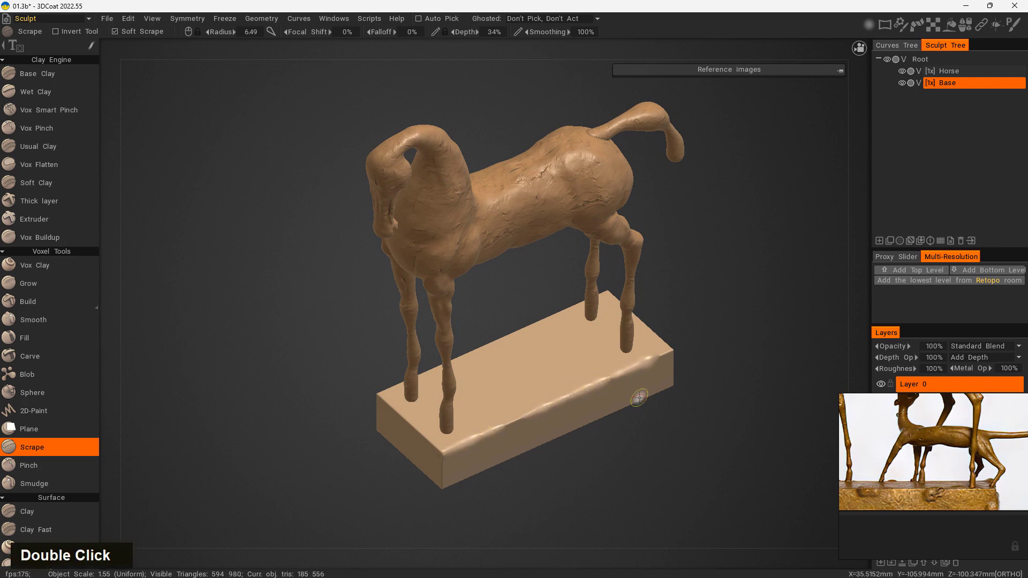
pyautogui.press('ctrl')
pyautogui.hotkey('ctrl', 'z')
pyautogui.hotkey('ctrl', 'z')
pyautogui.hotkey('ctrl', 'z')
pyautogui.hotkey('ctrl', 'z')
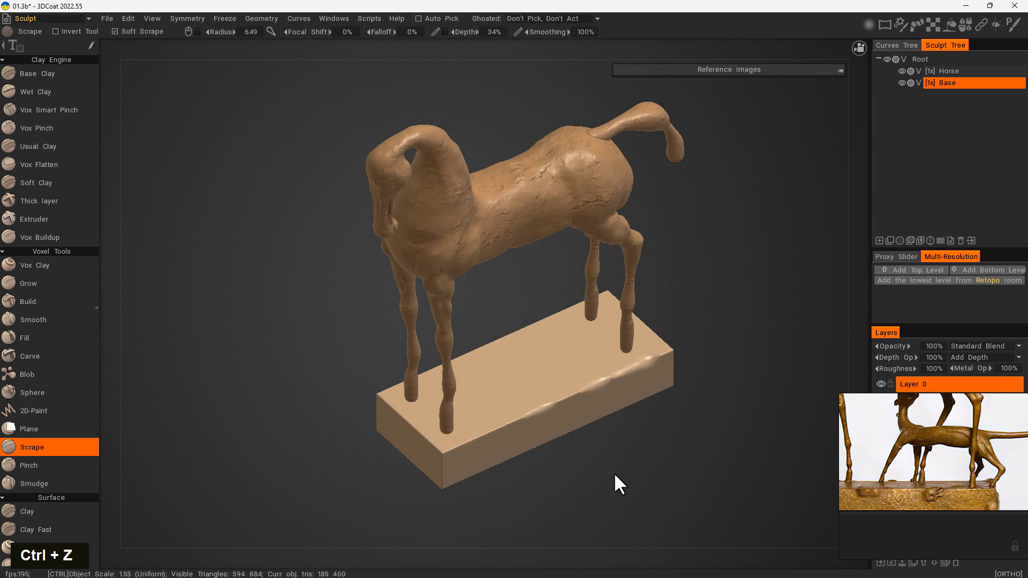
pyautogui.hotkey('ctrl', 'z')
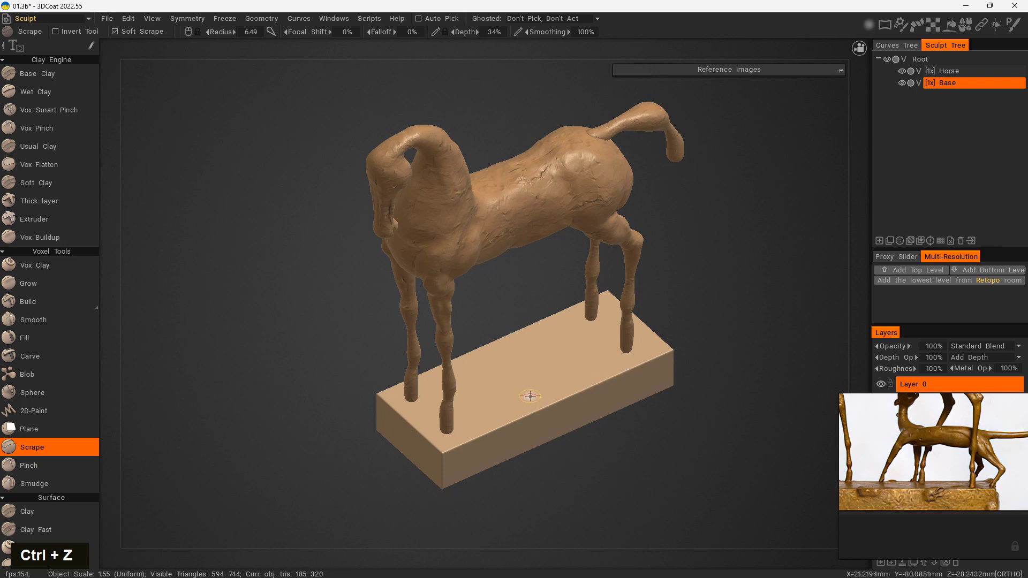
# Step: Turn on mirror symmetry along the base's length and scrape its upper edges and corners into an irregular, worn outline
pyautogui.press('s')
pyautogui.click(462, 392)
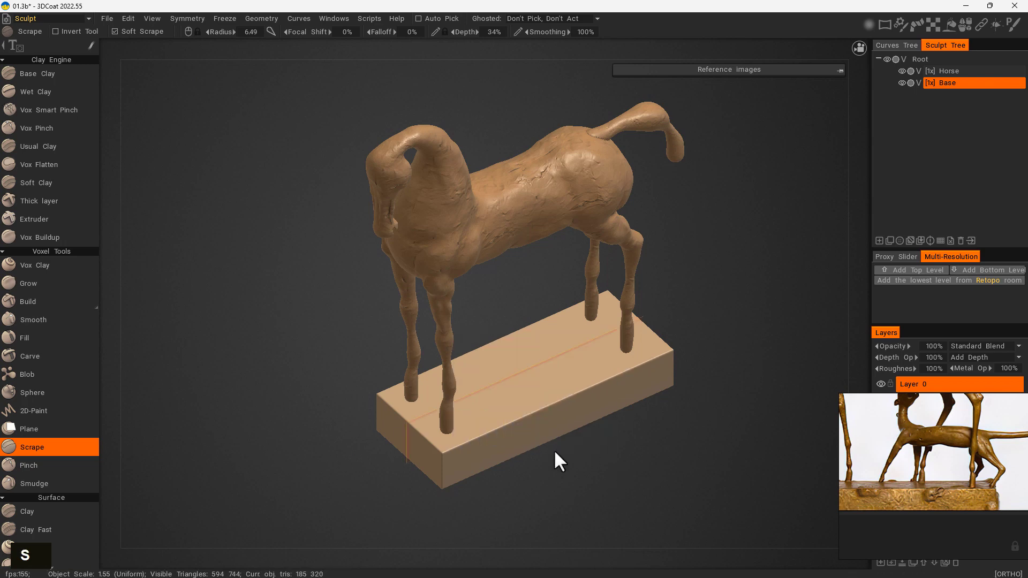
pyautogui.moveTo(665, 354)
pyautogui.mouseDown()
pyautogui.moveTo(446, 455)
pyautogui.moveTo(443, 466)
pyautogui.moveTo(425, 436)
pyautogui.mouseUp()
pyautogui.moveTo(449, 480)
pyautogui.mouseDown()
pyautogui.moveTo(442, 465)
pyautogui.moveTo(441, 473)
pyautogui.mouseUp()
pyautogui.moveTo(641, 478); pyautogui.dragTo(638, 455)
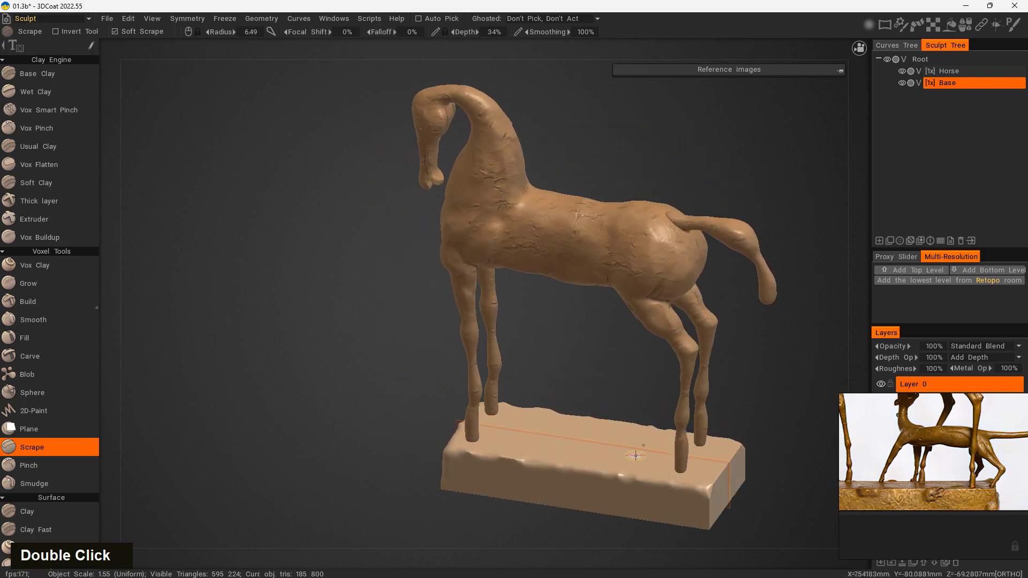
pyautogui.moveTo(709, 510)
pyautogui.mouseDown()
pyautogui.moveTo(736, 452)
pyautogui.moveTo(702, 491)
pyautogui.mouseUp()
pyautogui.moveTo(746, 417); pyautogui.dragTo(803, 413)
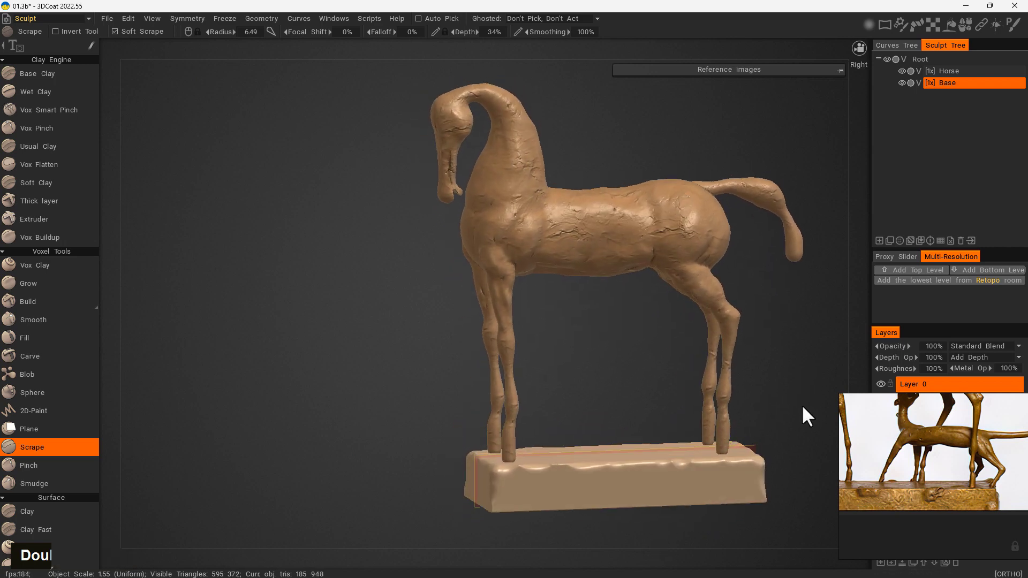
pyautogui.keyDown('alt'); pyautogui.moveTo(803, 413); pyautogui.dragTo(687, 491, button='middle'); pyautogui.keyUp('alt')
pyautogui.moveTo(686, 489); pyautogui.dragTo(635, 485)
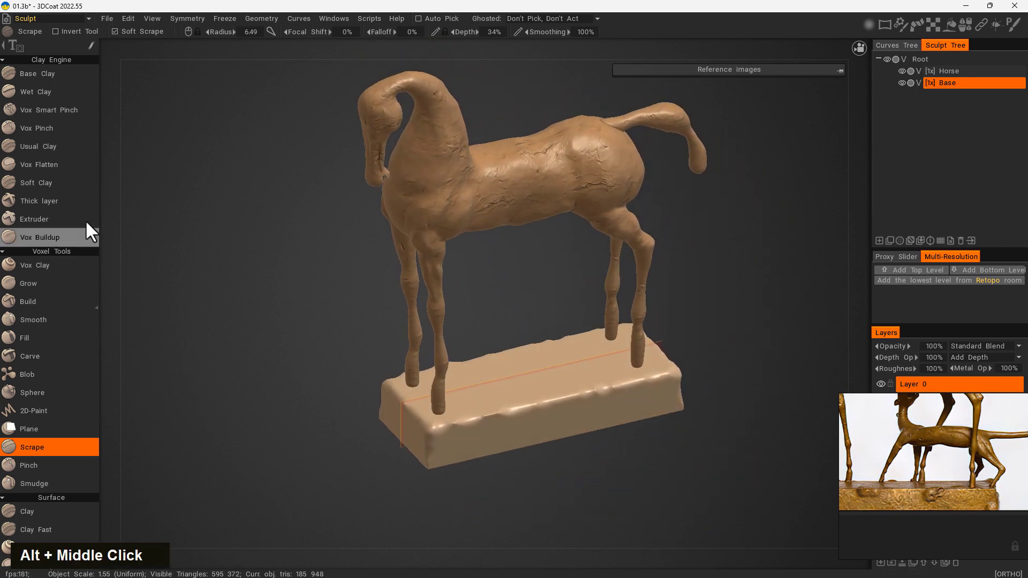
# Step: Raise the Vox Flatten depth to 89% and flatten the upper edge of the base's long side
pyautogui.click(50, 164)
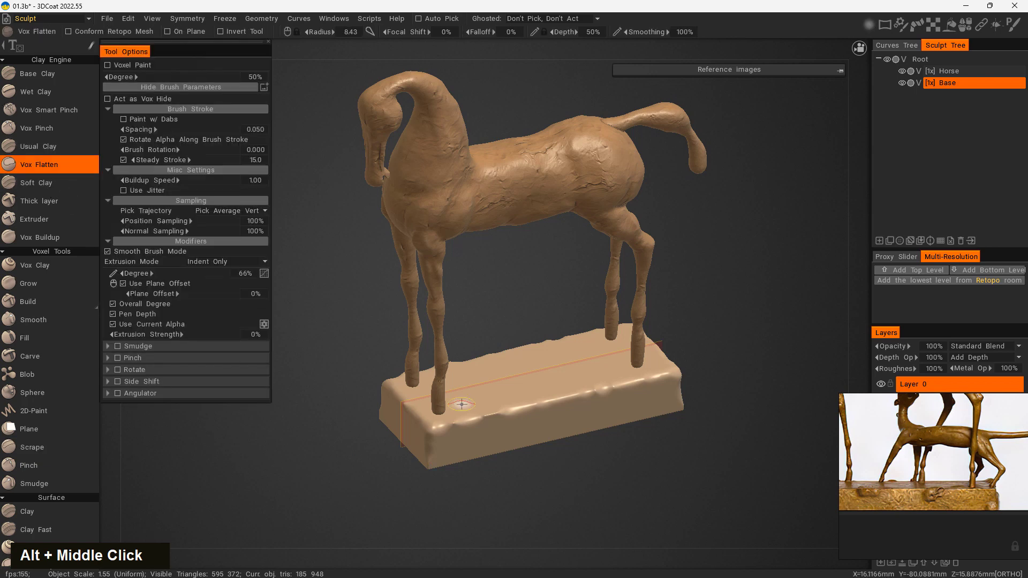
pyautogui.moveTo(562, 413); pyautogui.dragTo(559, 403, button='right')
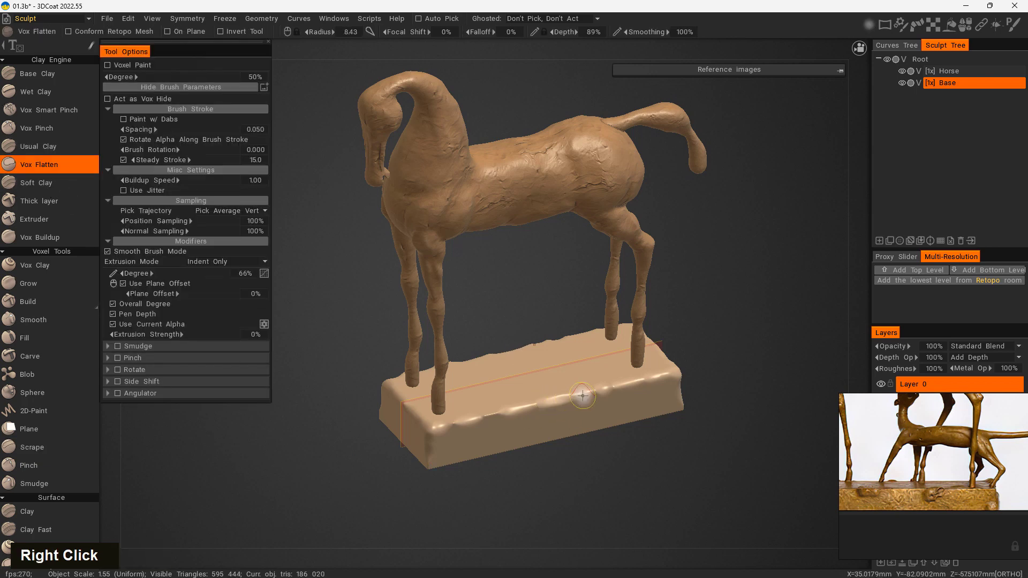
pyautogui.doubleClick(451, 430)
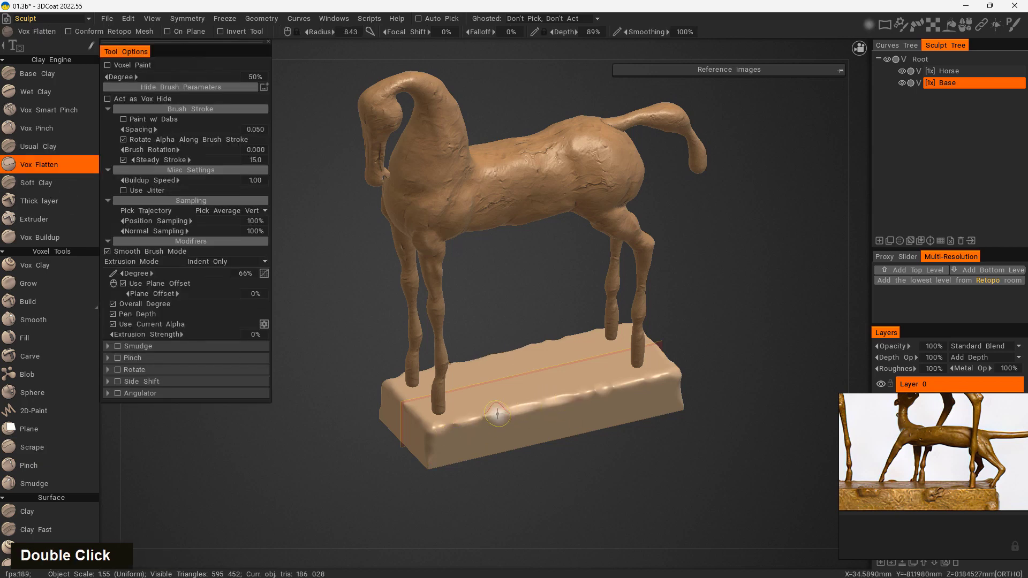
pyautogui.moveTo(457, 427)
pyautogui.mouseDown()
pyautogui.moveTo(482, 423)
pyautogui.moveTo(435, 428)
pyautogui.mouseUp()
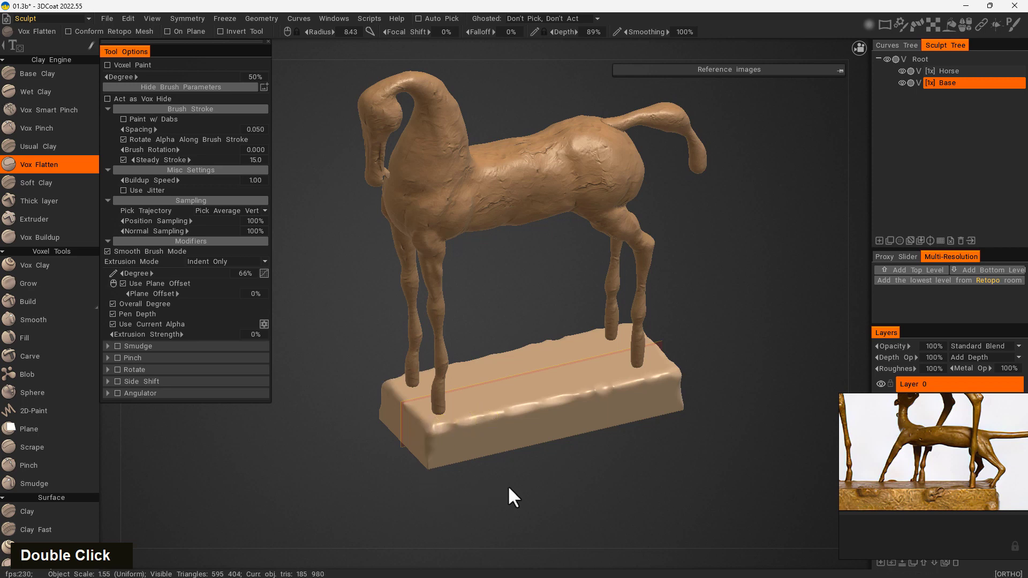
pyautogui.moveTo(509, 493); pyautogui.dragTo(551, 473)
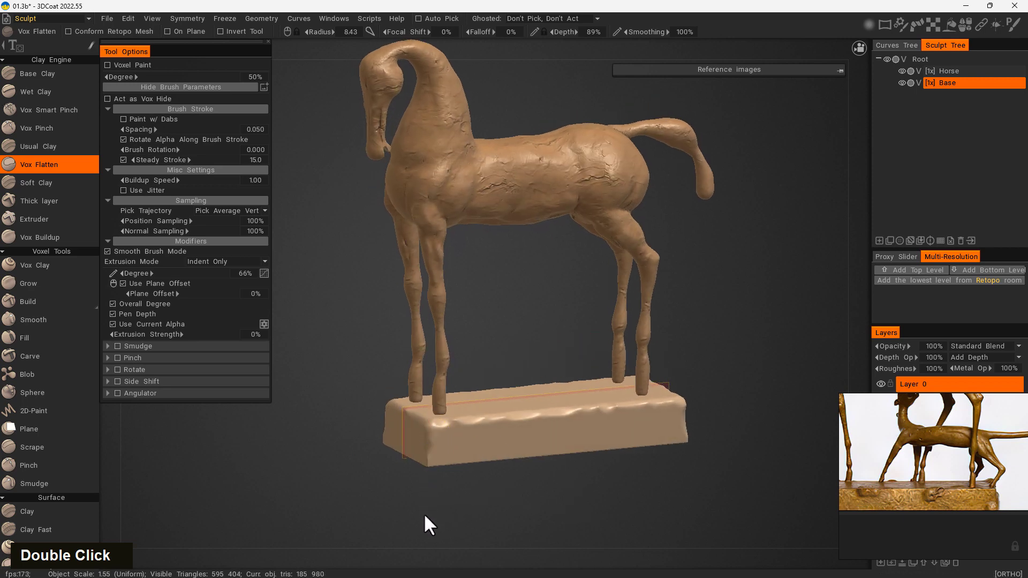
# Step: Build up rough diagonal clay strokes along the base's long side with Usual Clay
pyautogui.moveTo(482, 489); pyautogui.dragTo(585, 516)
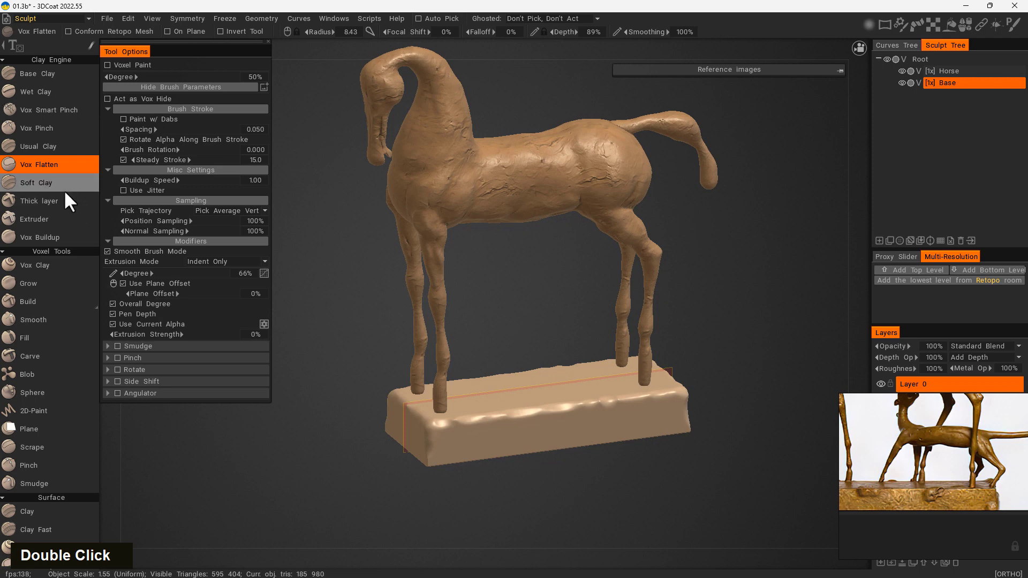
pyautogui.click(51, 146)
pyautogui.doubleClick(469, 442)
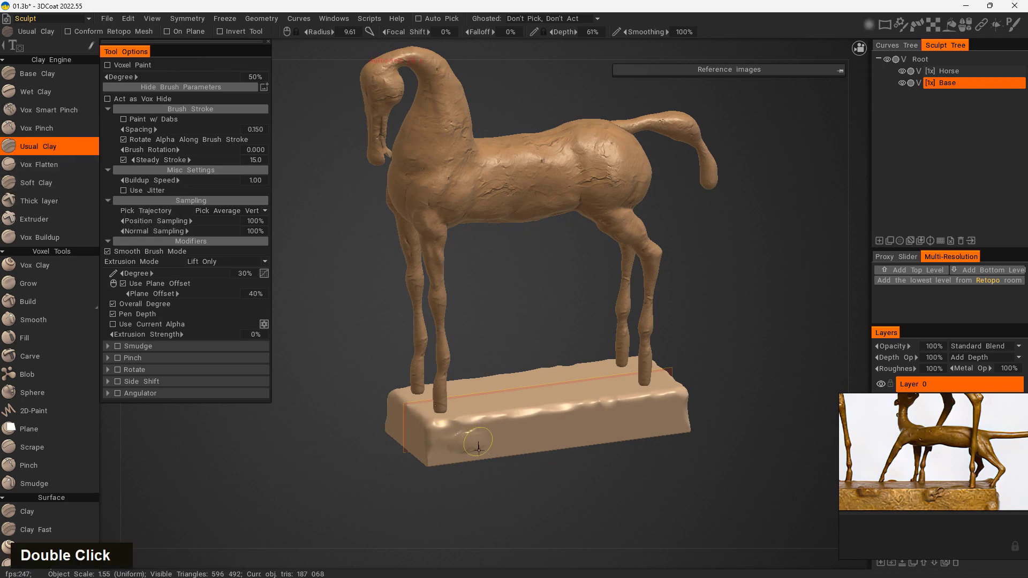
pyautogui.moveTo(478, 448)
pyautogui.mouseDown()
pyautogui.moveTo(653, 415)
pyautogui.moveTo(445, 444)
pyautogui.moveTo(664, 411)
pyautogui.mouseUp()
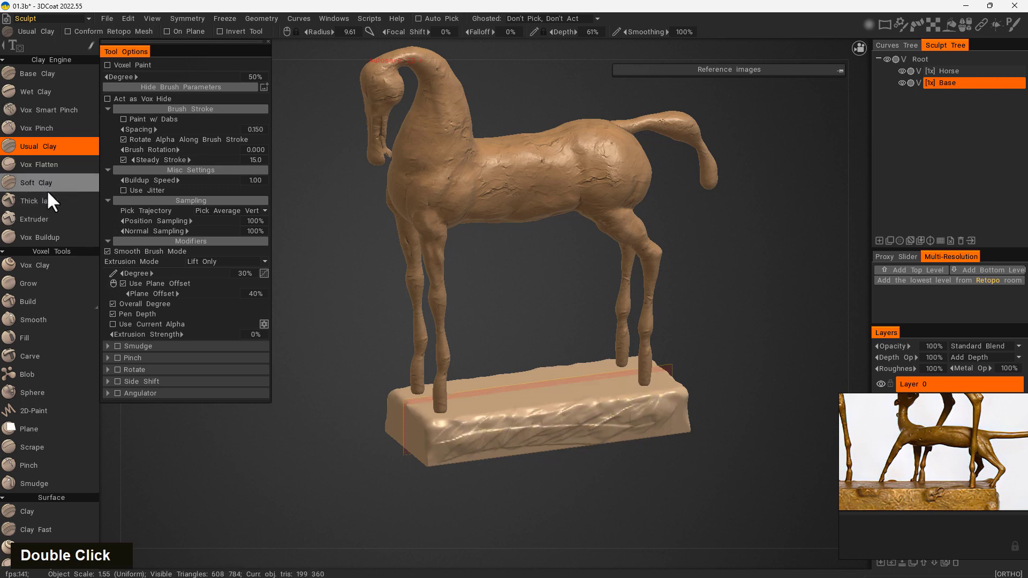
# Step: Flatten the clay strokes across the base's long side into uneven facets with Vox Flatten
pyautogui.click(49, 166)
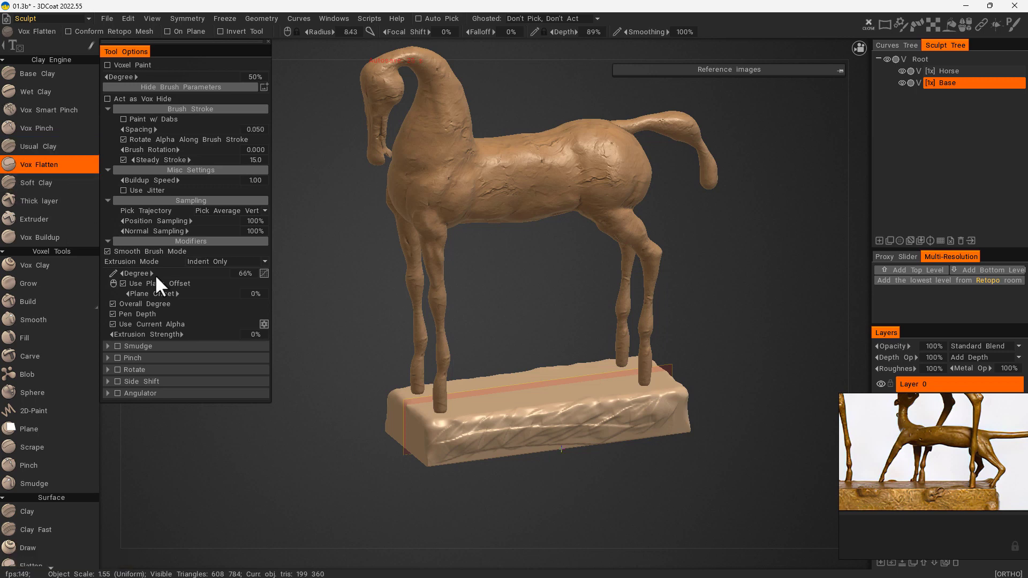
pyautogui.moveTo(657, 416); pyautogui.dragTo(603, 425)
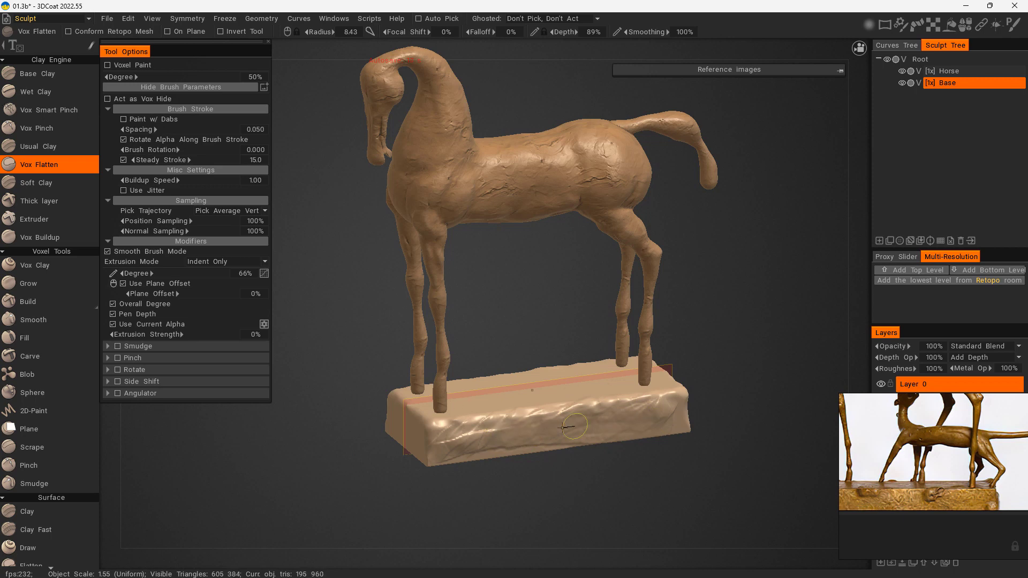
pyautogui.moveTo(565, 427); pyautogui.dragTo(413, 437)
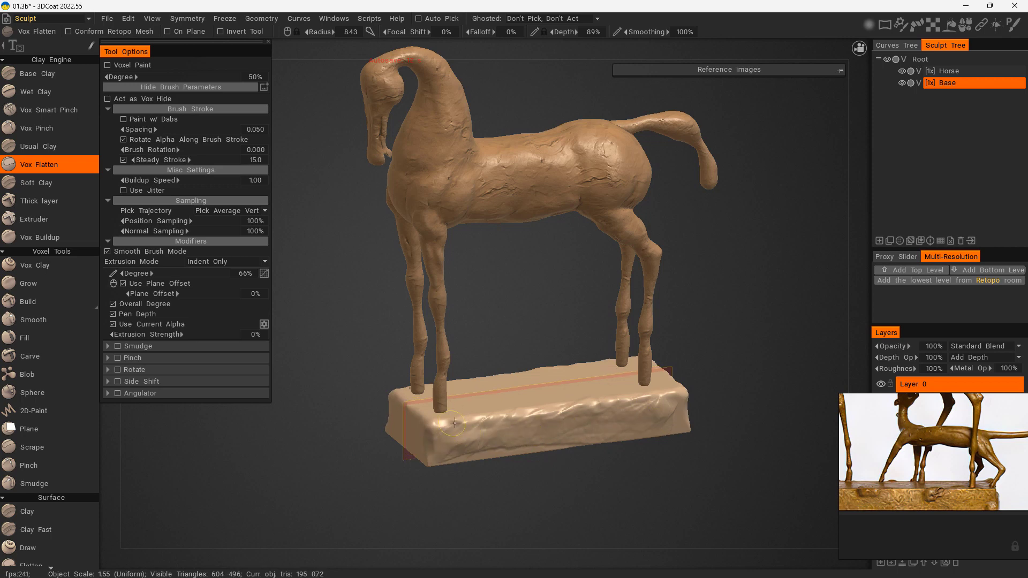
# Step: Scrape the base's long side and upper edge to roughen its worn surface further
pyautogui.click(58, 447)
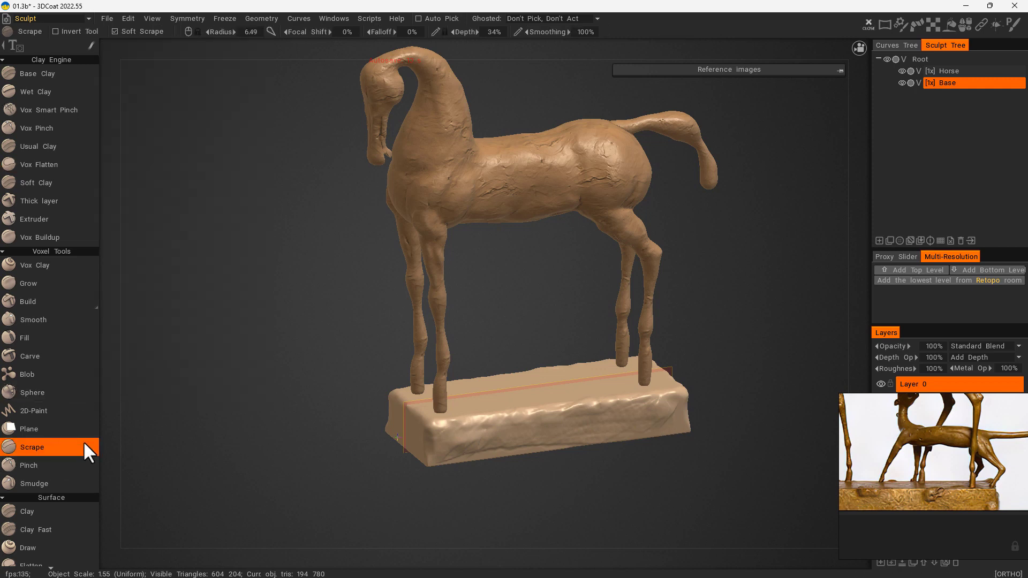
pyautogui.doubleClick(662, 417)
pyautogui.moveTo(589, 437)
pyautogui.mouseDown()
pyautogui.moveTo(610, 417)
pyautogui.moveTo(449, 446)
pyautogui.moveTo(423, 426)
pyautogui.mouseUp()
pyautogui.moveTo(714, 483); pyautogui.dragTo(684, 475)
pyautogui.keyDown('alt'); pyautogui.middleClick(680, 408); pyautogui.keyUp('alt')
pyautogui.moveTo(679, 404); pyautogui.dragTo(680, 525)
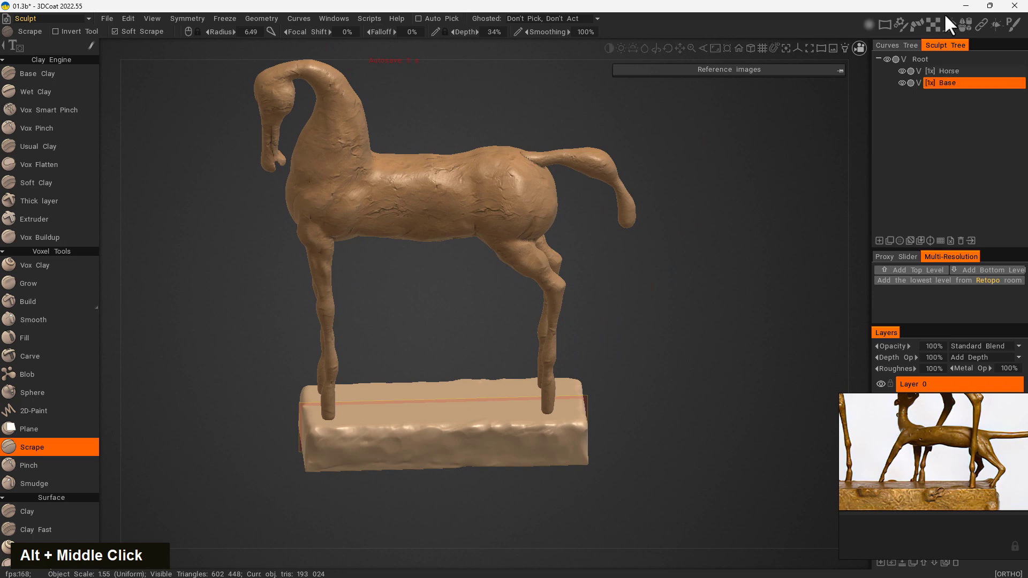
# Step: Apply the tan Jama Clay material to the Base volume so it matches the horse
pyautogui.click(950, 23)
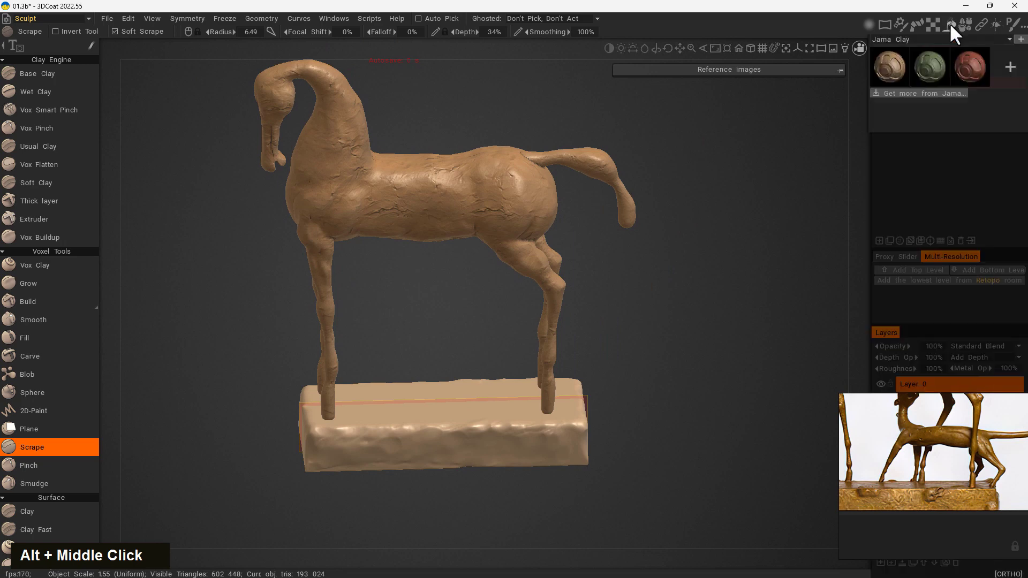
pyautogui.click(890, 67)
pyautogui.click(484, 342)
pyautogui.moveTo(619, 429)
pyautogui.mouseDown()
pyautogui.moveTo(666, 519)
pyautogui.moveTo(664, 429)
pyautogui.moveTo(712, 474)
pyautogui.moveTo(825, 451)
pyautogui.moveTo(647, 503)
pyautogui.moveTo(657, 432)
pyautogui.moveTo(711, 451)
pyautogui.moveTo(667, 508)
pyautogui.mouseUp()
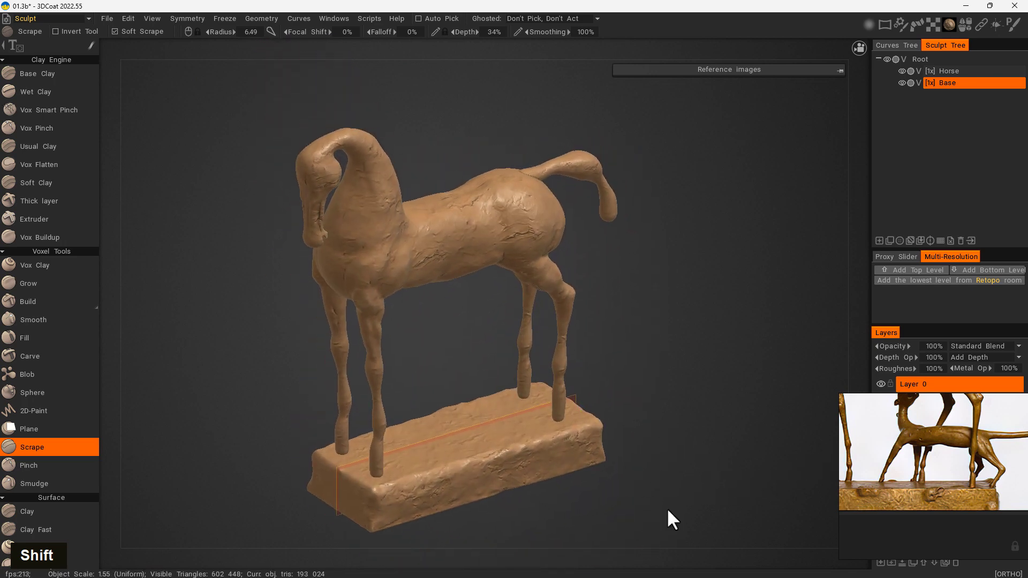
pyautogui.moveTo(669, 447); pyautogui.dragTo(685, 434)
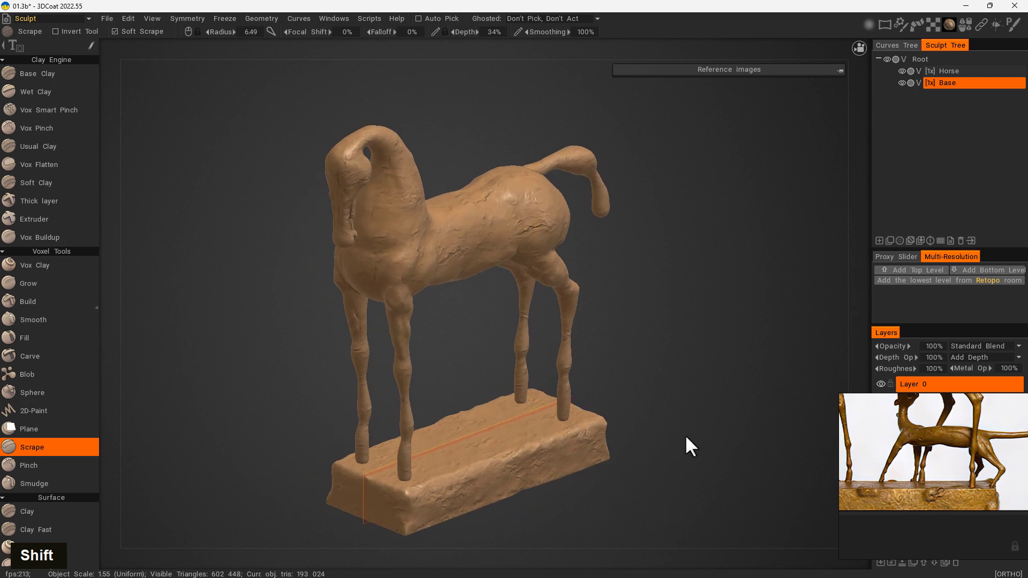
# Step: Switch the viewport to perspective, frame the whole statue in a three-quarter view and save the scene
pyautogui.press('5')
pyautogui.moveTo(686, 435); pyautogui.dragTo(621, 431, button='right')
pyautogui.moveTo(622, 434)
pyautogui.mouseDown()
pyautogui.moveTo(746, 280)
pyautogui.moveTo(491, 359)
pyautogui.moveTo(314, 452)
pyautogui.moveTo(580, 450)
pyautogui.moveTo(577, 423)
pyautogui.mouseUp()
pyautogui.moveTo(576, 423)
pyautogui.mouseDown(button='right')
pyautogui.moveTo(617, 355)
pyautogui.moveTo(622, 375)
pyautogui.moveTo(643, 371)
pyautogui.moveTo(626, 284)
pyautogui.mouseUp(button='right')
pyautogui.moveTo(627, 284)
pyautogui.mouseDown(button='middle')
pyautogui.moveTo(658, 429)
pyautogui.moveTo(678, 410)
pyautogui.moveTo(667, 355)
pyautogui.moveTo(640, 416)
pyautogui.moveTo(619, 430)
pyautogui.mouseUp(button='middle')
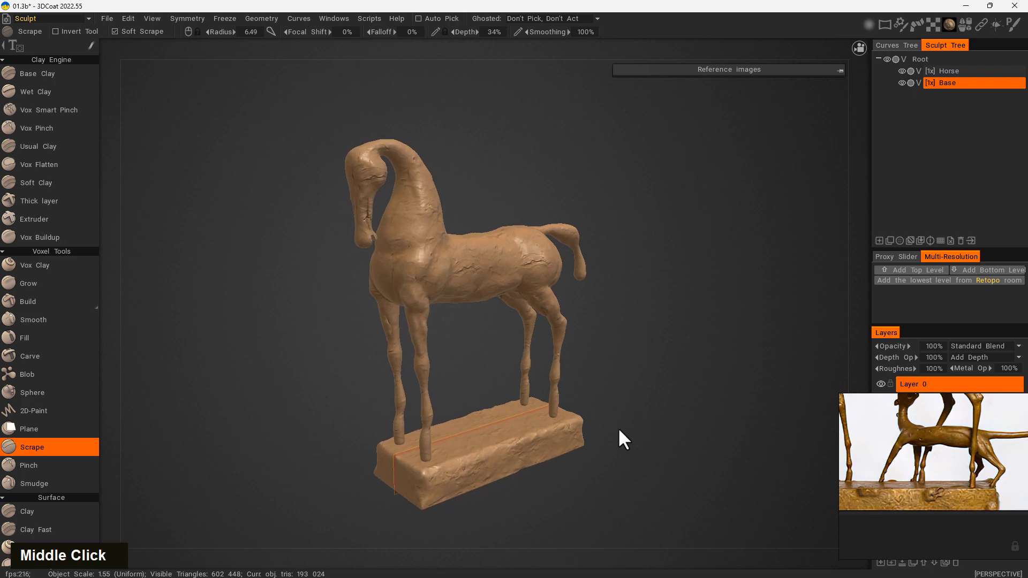
pyautogui.hotkey('ctrl', 's')
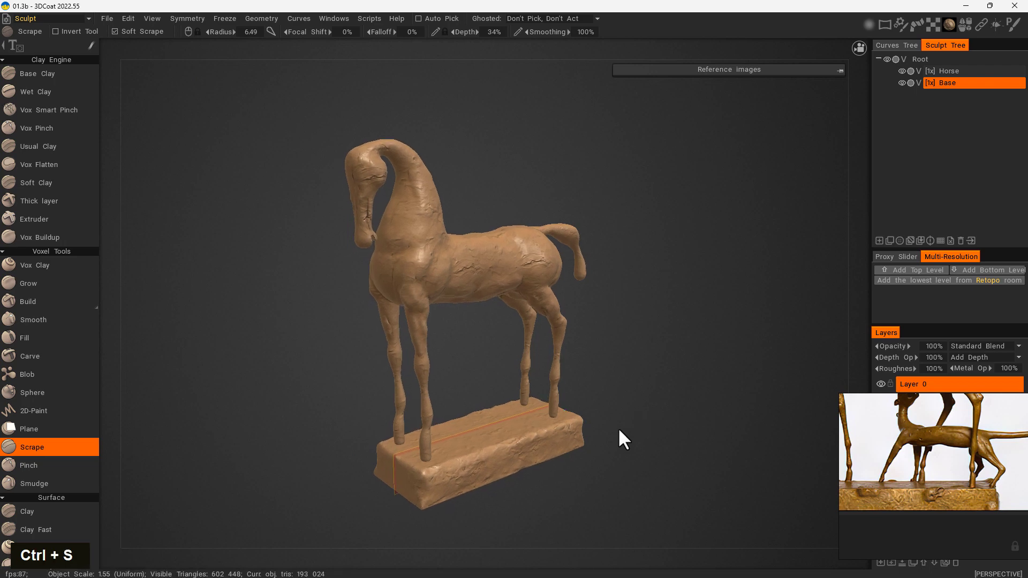
# Step: Switch to the Render room and frame the horse and base in a closer three-quarter view
pyautogui.click(49, 18)
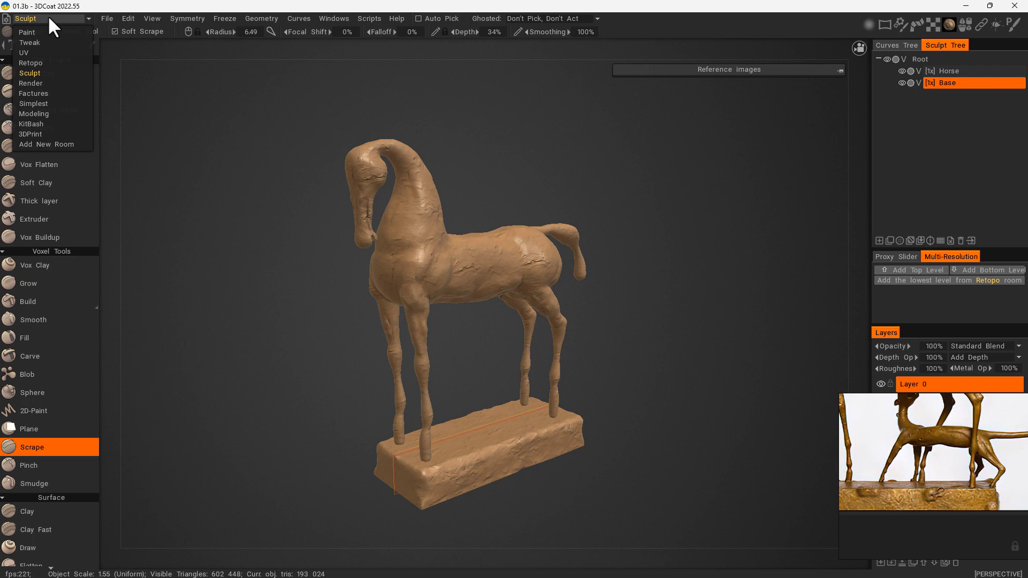
pyautogui.click(46, 83)
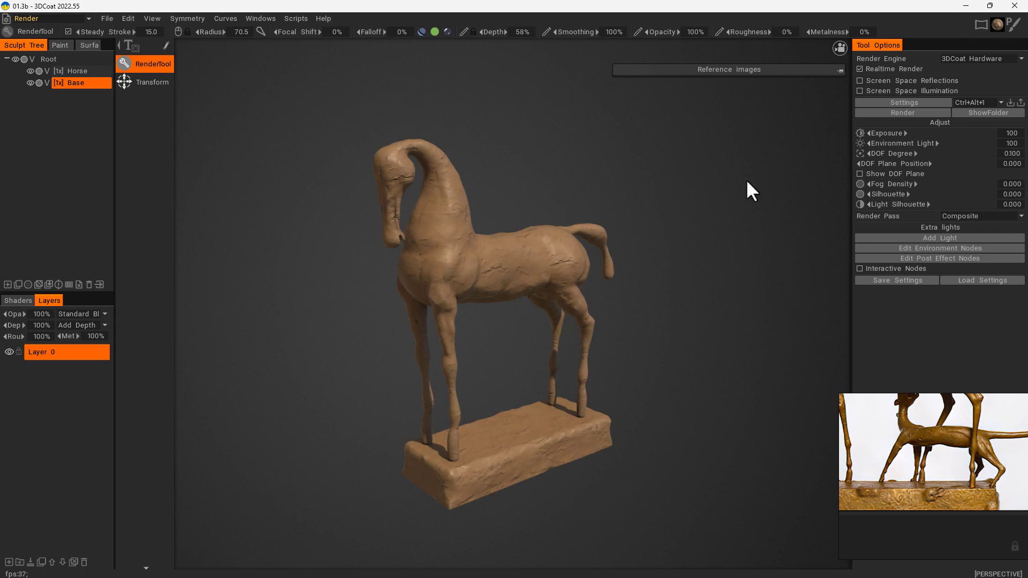
pyautogui.click(55, 18)
pyautogui.click(34, 79)
pyautogui.moveTo(641, 359); pyautogui.dragTo(660, 445)
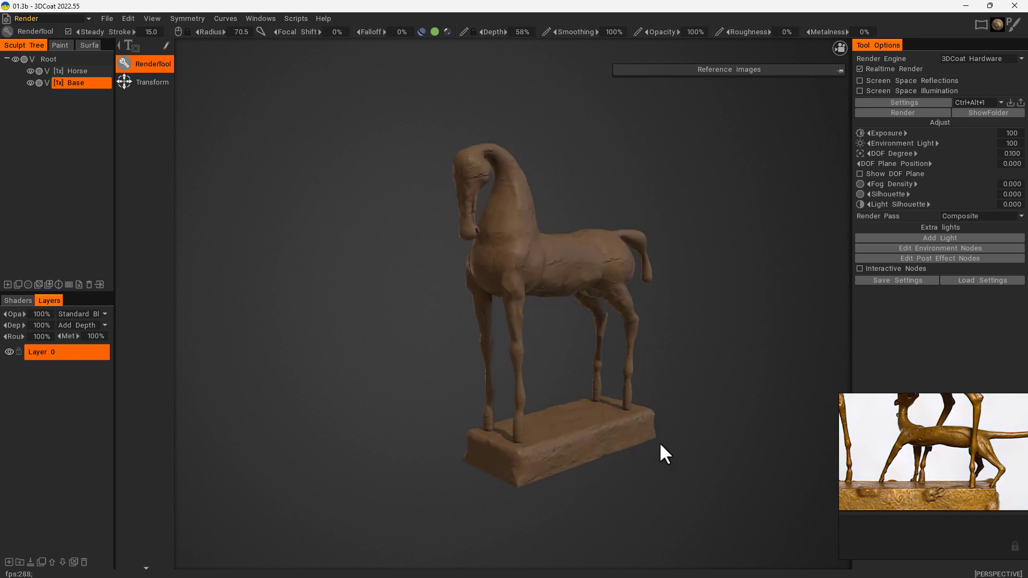
pyautogui.moveTo(684, 361)
pyautogui.mouseDown()
pyautogui.moveTo(695, 450)
pyautogui.moveTo(689, 358)
pyautogui.mouseUp()
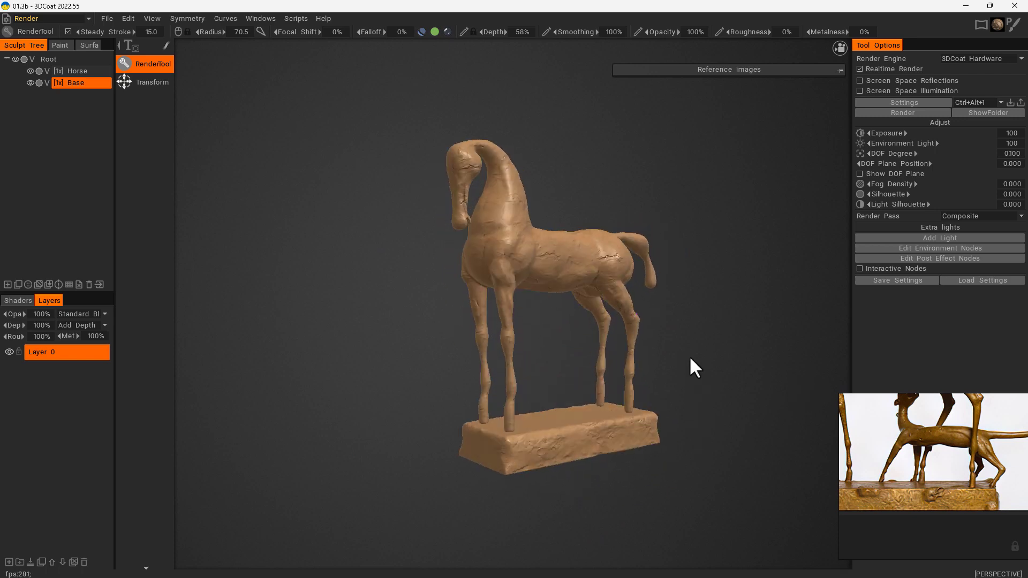
pyautogui.moveTo(688, 375); pyautogui.dragTo(739, 378, button='right')
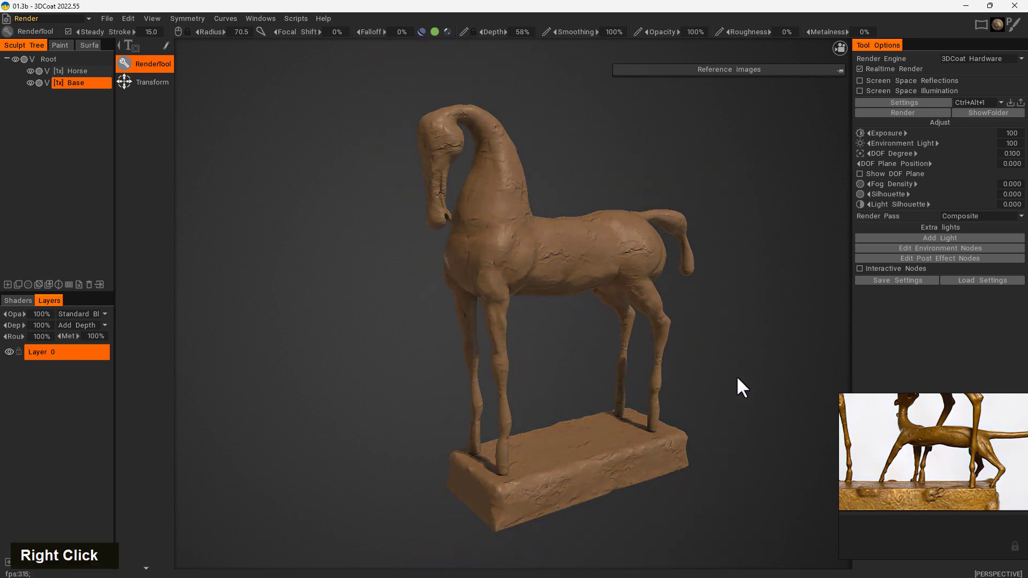
pyautogui.moveTo(738, 379); pyautogui.dragTo(713, 376, button='middle')
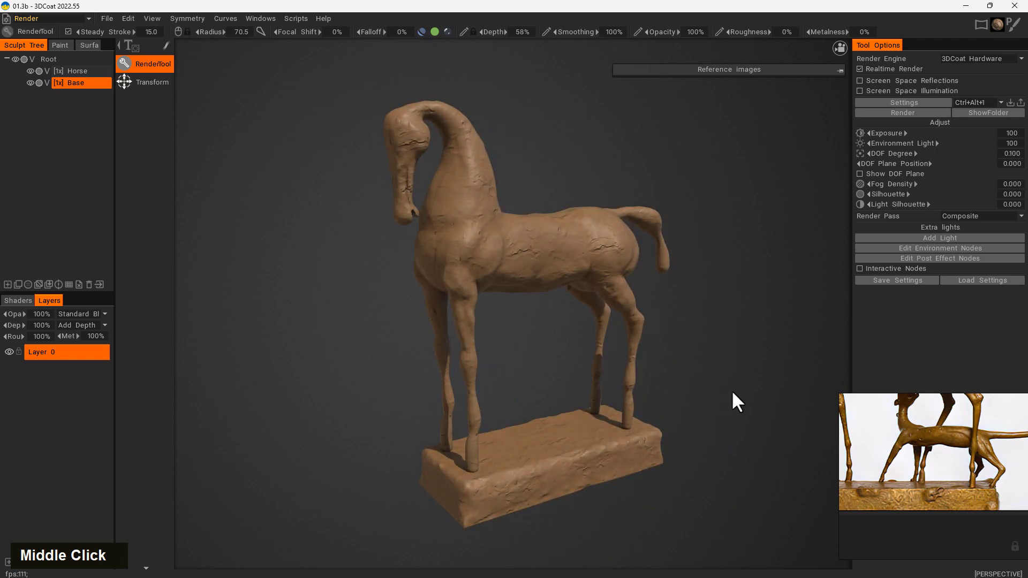
# Step: Set the render exposure to 120 and zoom the reference photo out to show the rider and horse together
pyautogui.click(1014, 134)
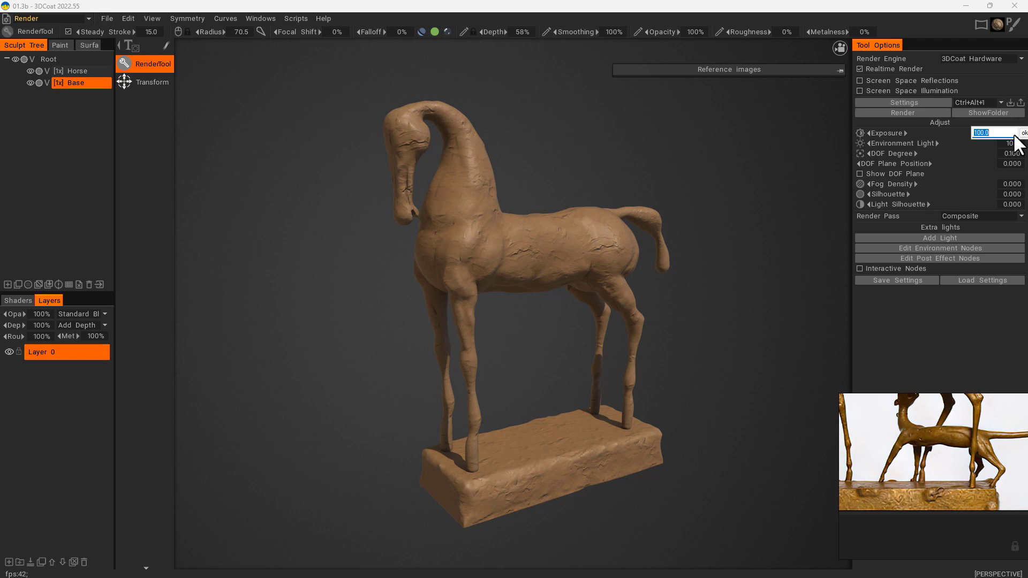
pyautogui.write('120')
pyautogui.press('Return')
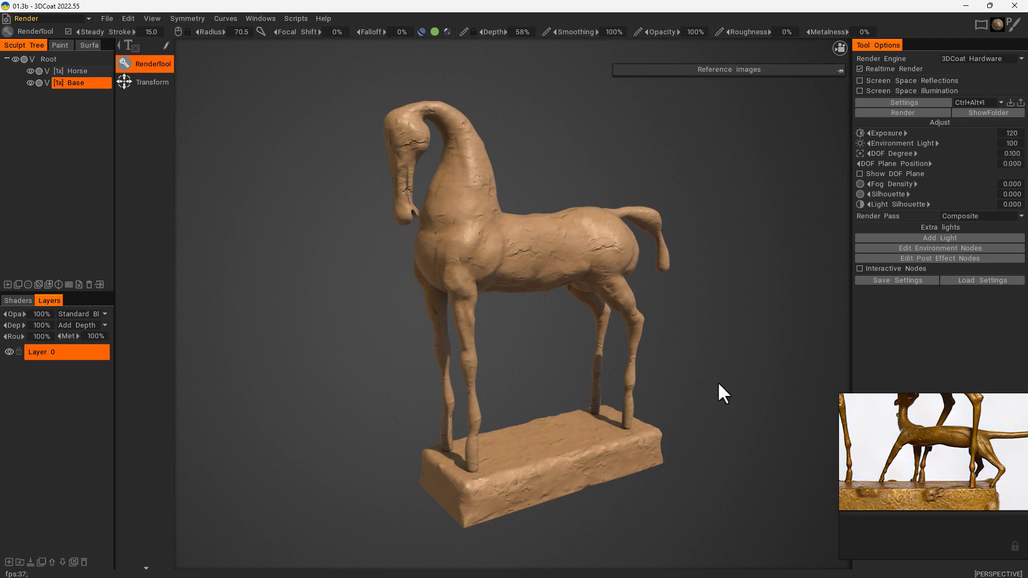
pyautogui.moveTo(719, 376); pyautogui.dragTo(725, 376)
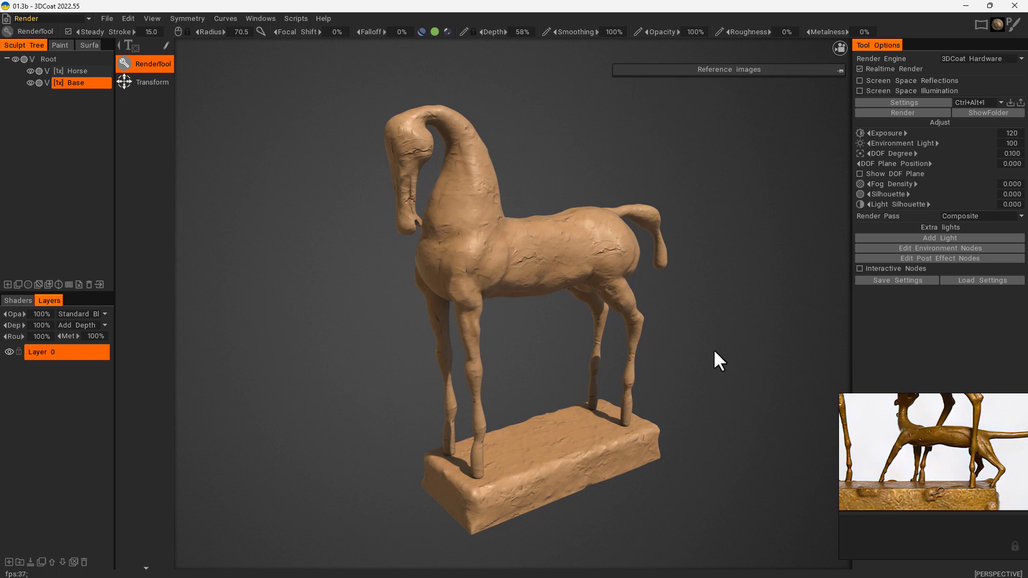
pyautogui.scroll(-5, 953, 493)
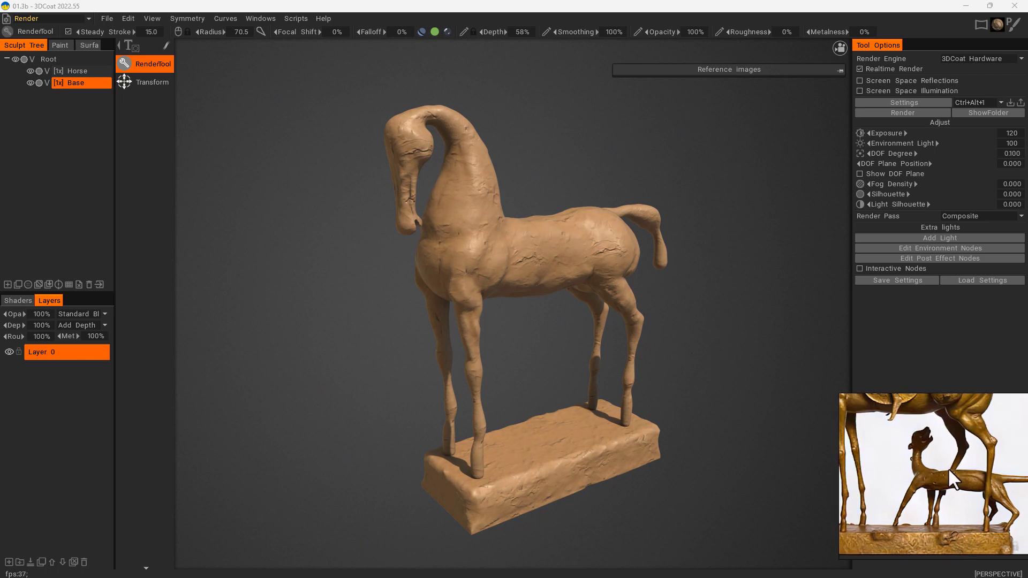
pyautogui.scroll(-3, 944, 507)
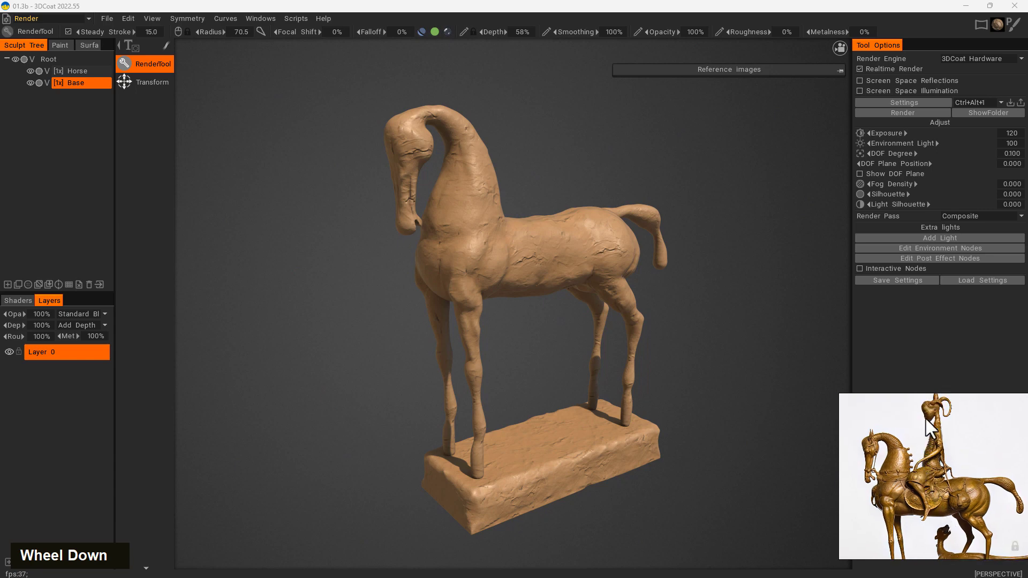